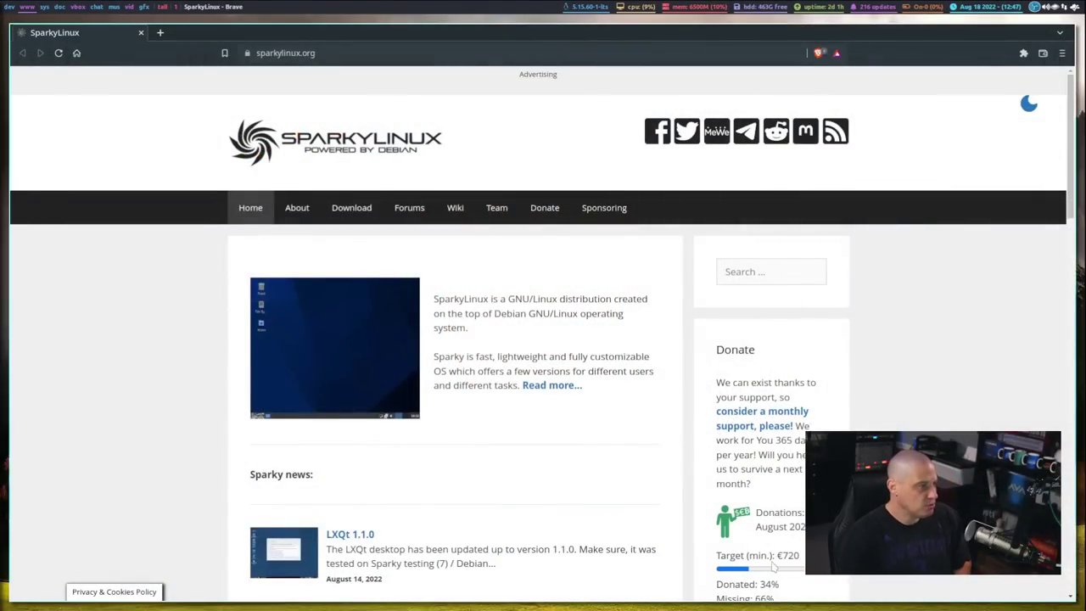
# Go from the SparkyLinux download page in Brave to the (Semi-)Rolling edition download page
pyautogui.click(360, 211)
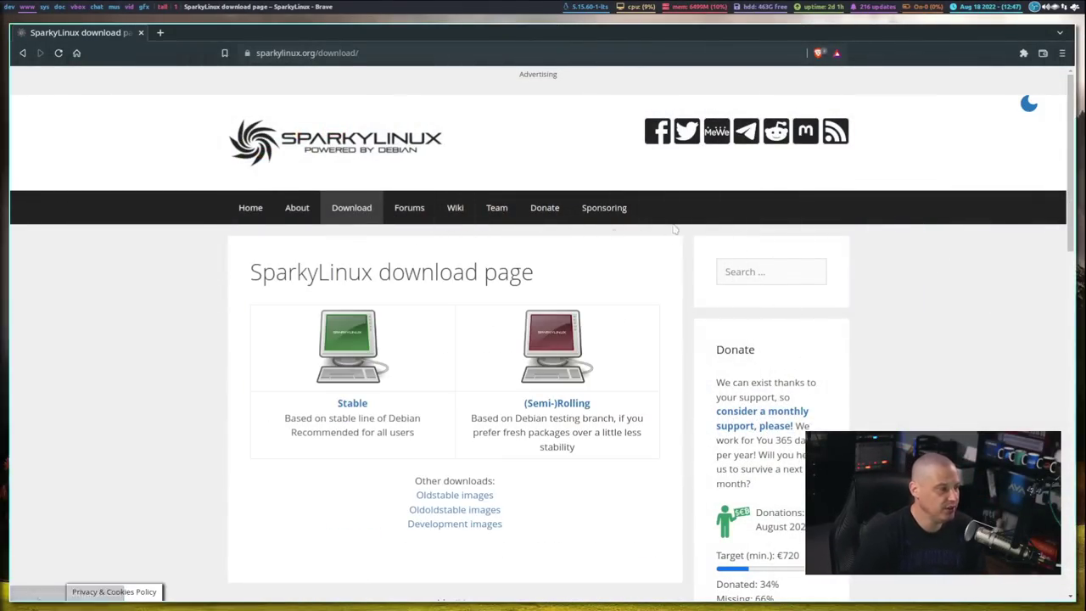
pyautogui.scroll(-2, 683, 347)
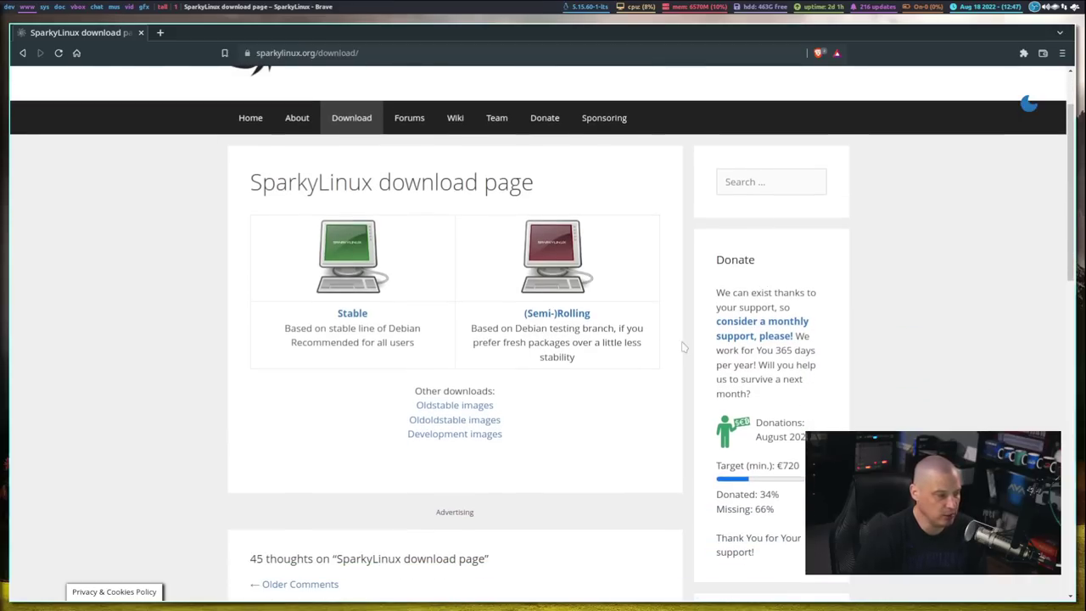
pyautogui.scroll(1, 683, 346)
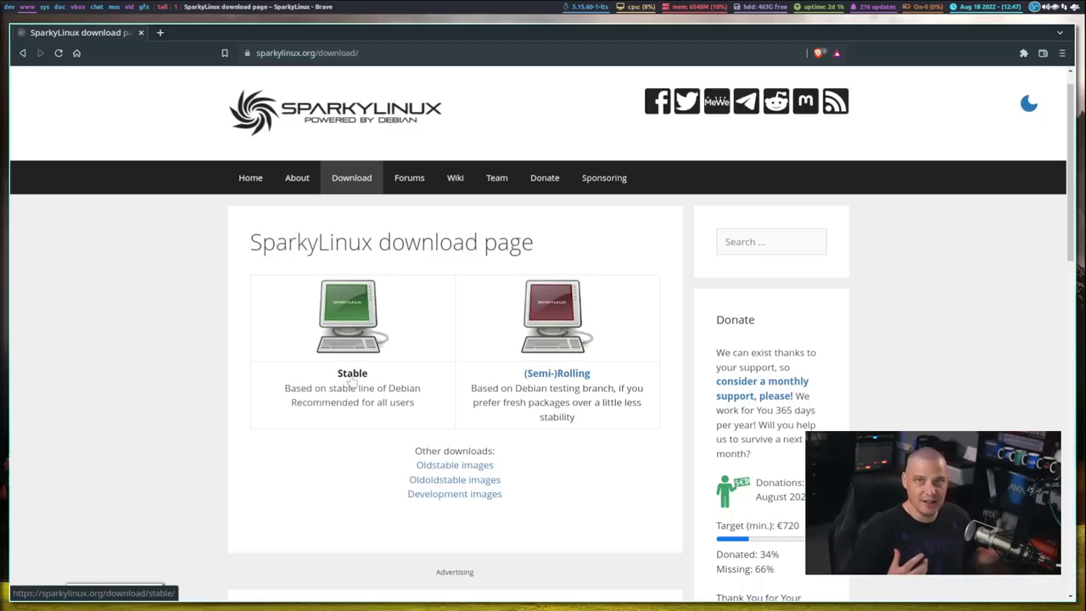
pyautogui.click(570, 373)
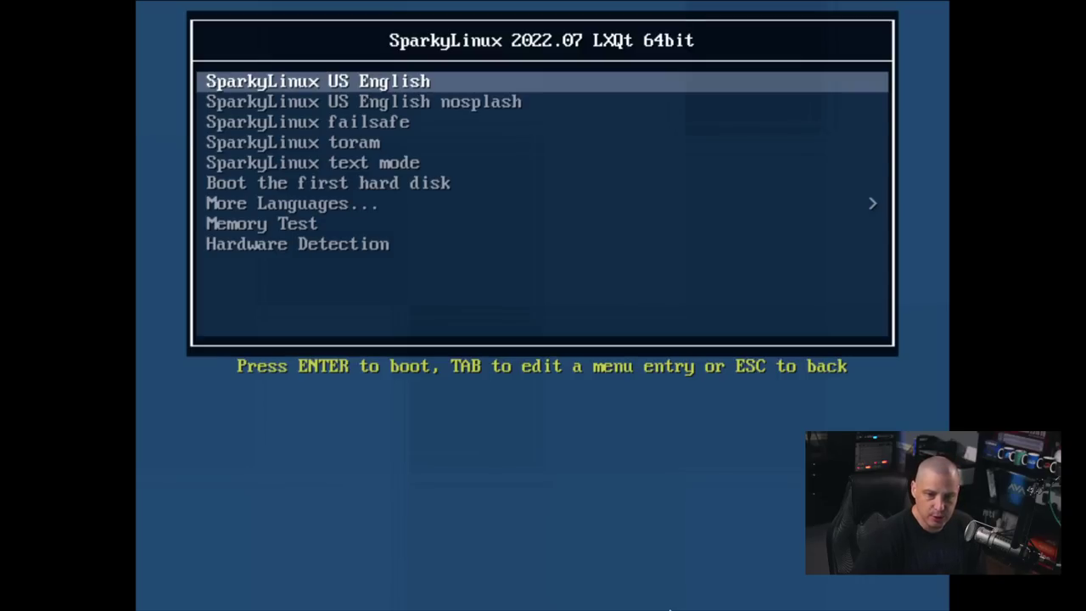
# Boot the live system from the default entry and try the Welcome window's Wiki and Git repo links
pyautogui.press('Return')
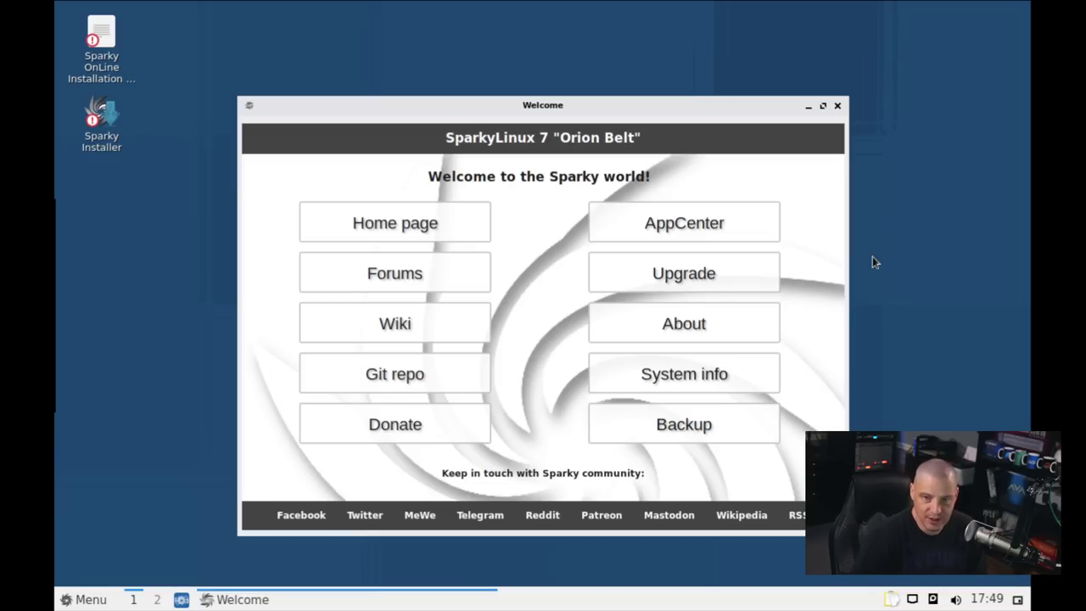
pyautogui.moveTo(442, 114); pyautogui.dragTo(464, 82)
pyautogui.click(495, 294)
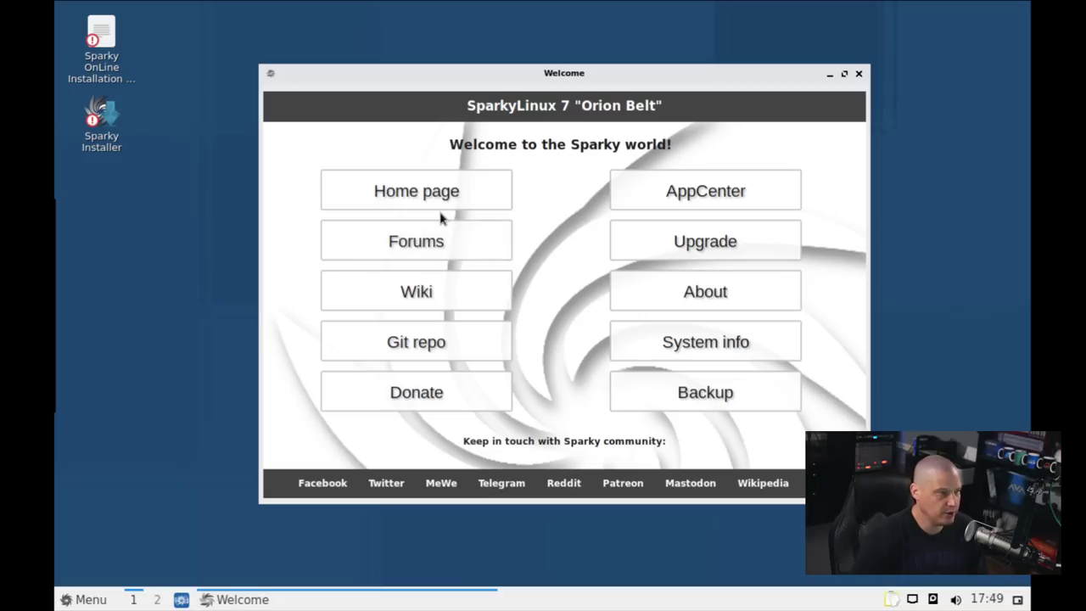
pyautogui.click(449, 338)
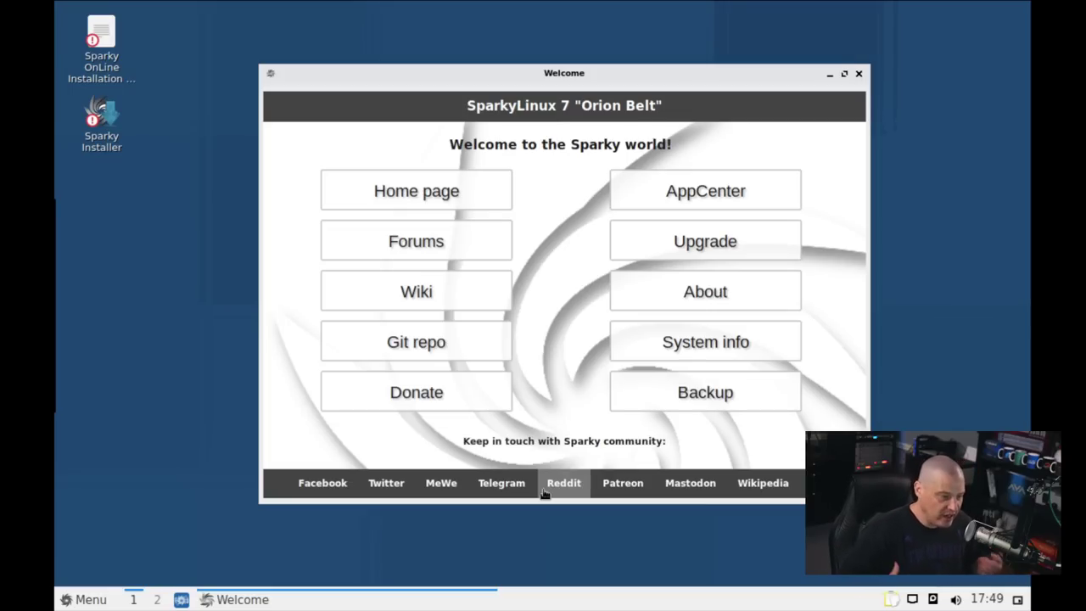
# Close Welcome, launch Sparky Installer from the desktop and maximize its window
pyautogui.click(858, 74)
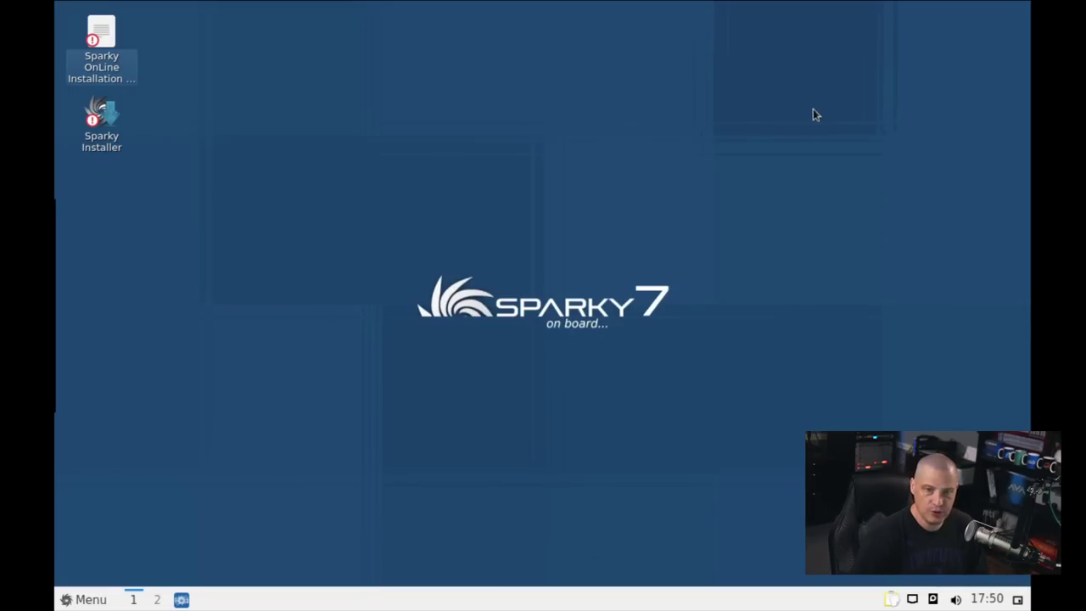
pyautogui.doubleClick(109, 135)
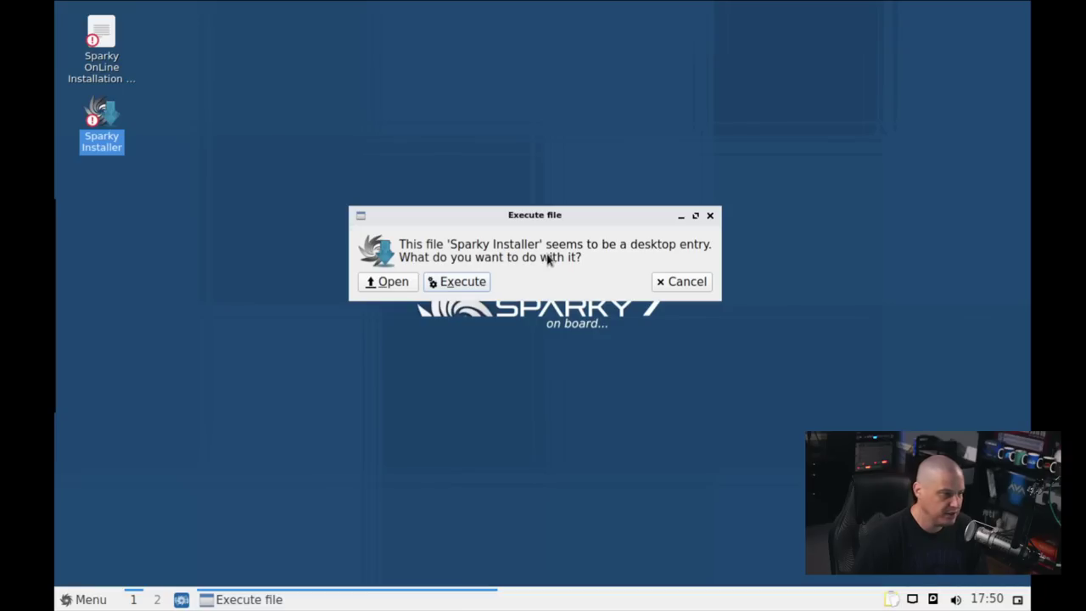
pyautogui.click(463, 285)
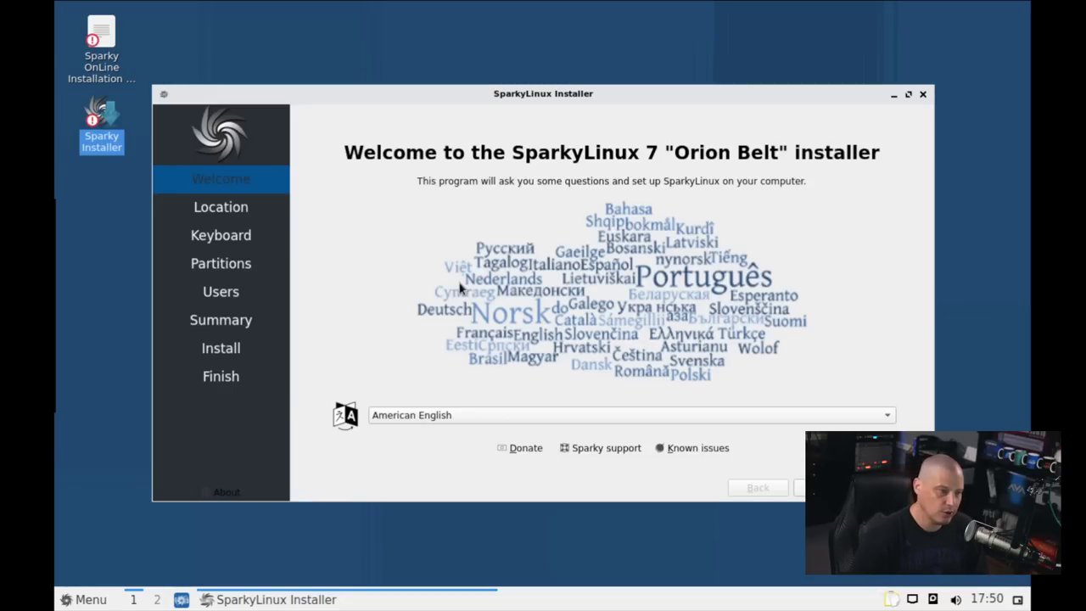
pyautogui.doubleClick(490, 95)
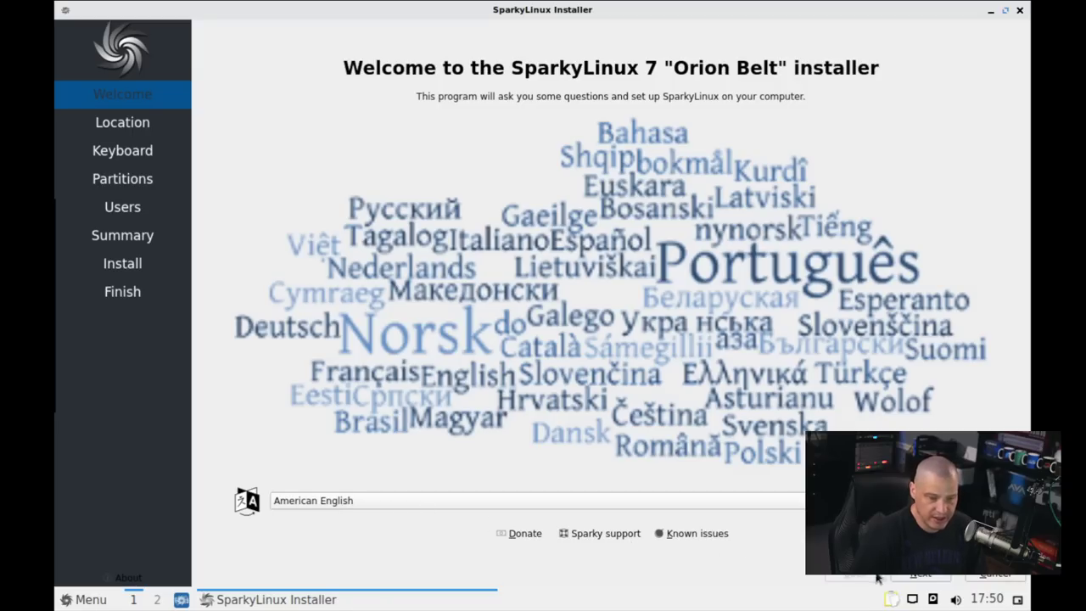
# Advance through the Location and Keyboard steps to Partitions
pyautogui.click(916, 575)
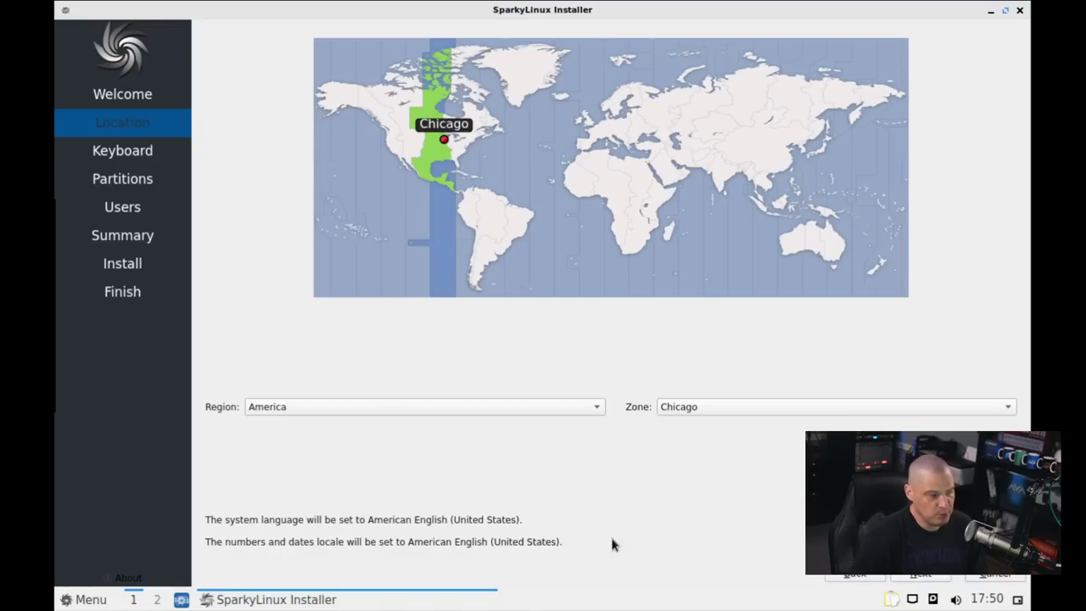
pyautogui.click(920, 577)
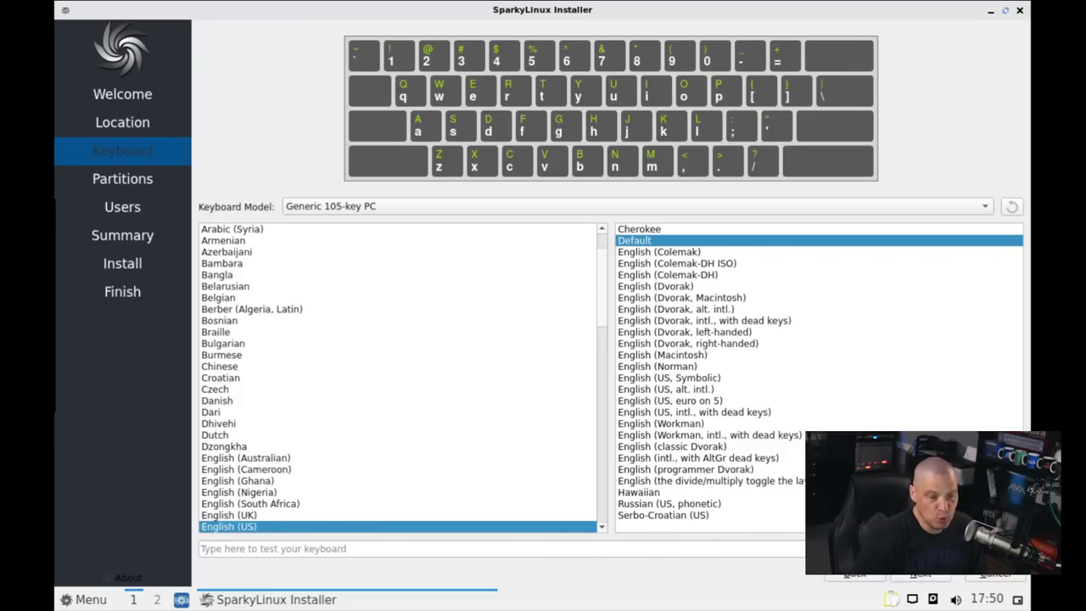
pyautogui.click(920, 575)
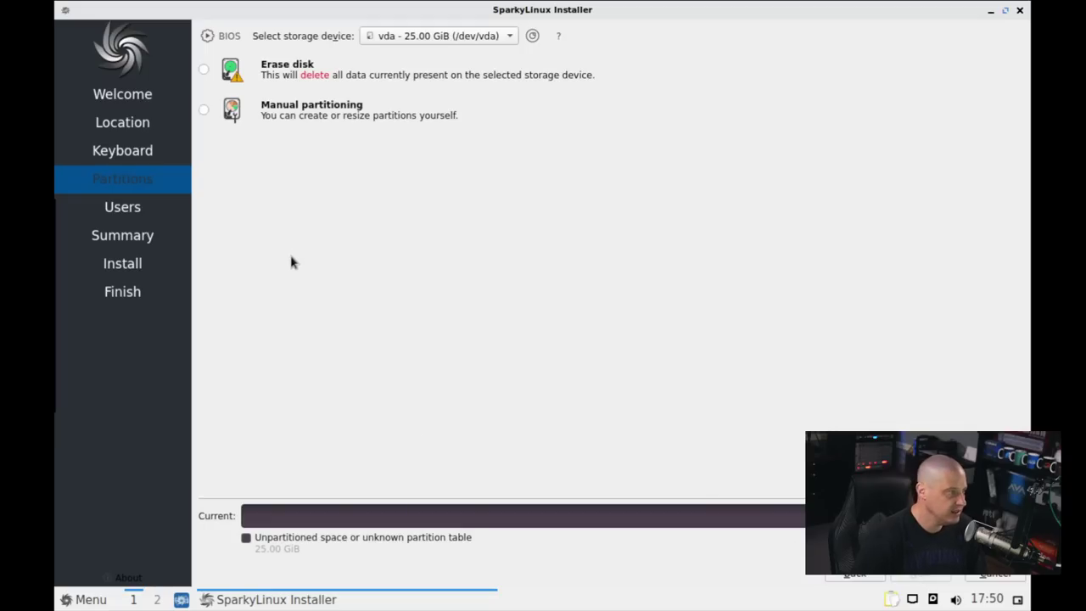
# Choose Erase disk with Swap to file, then continue to the Users step
pyautogui.click(205, 71)
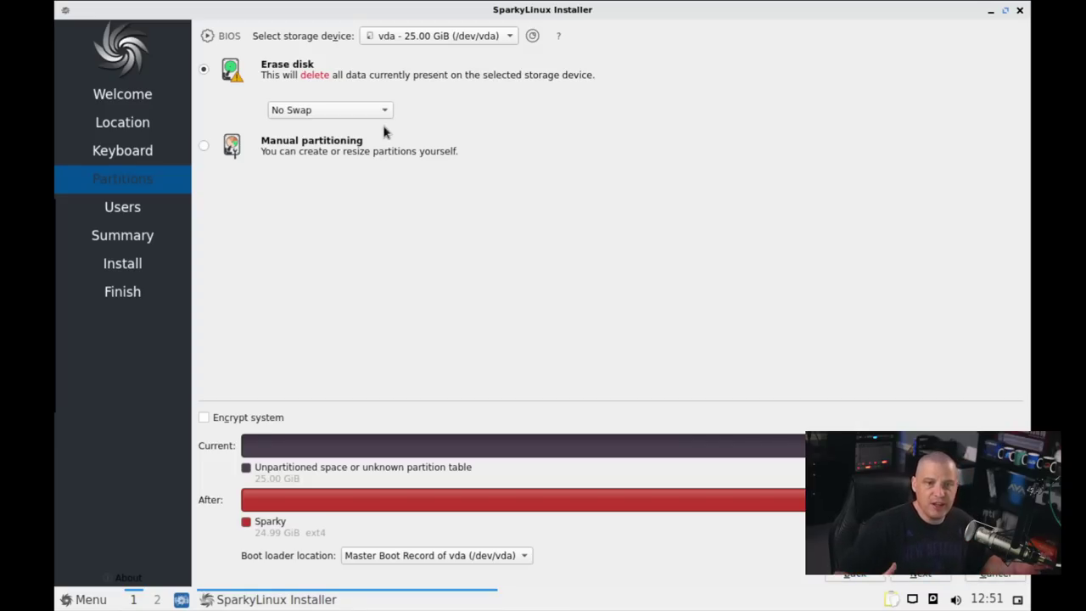
pyautogui.click(206, 146)
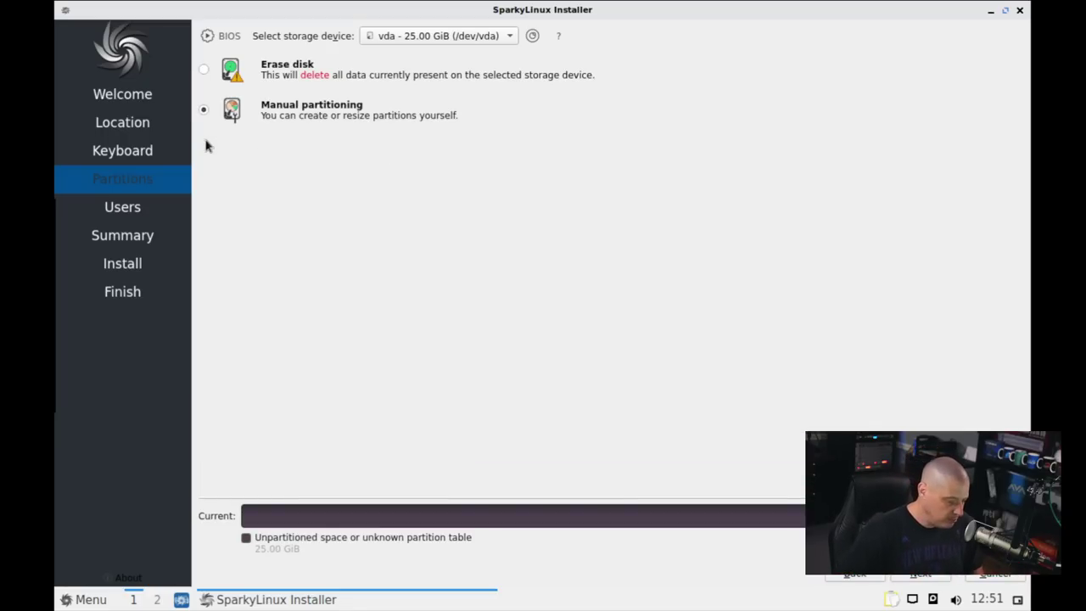
pyautogui.click(204, 71)
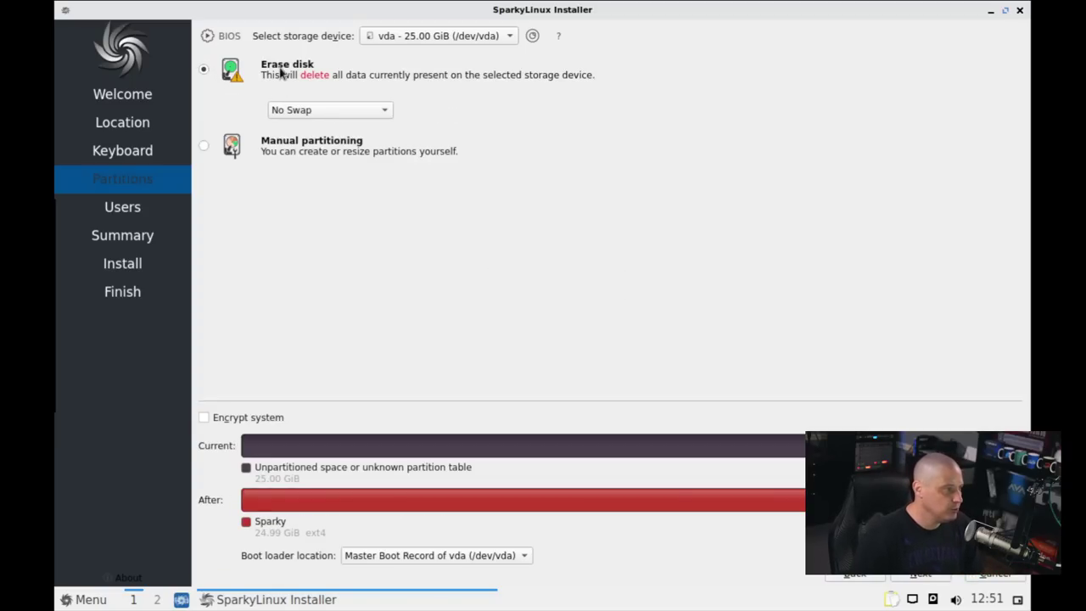
pyautogui.click(356, 118)
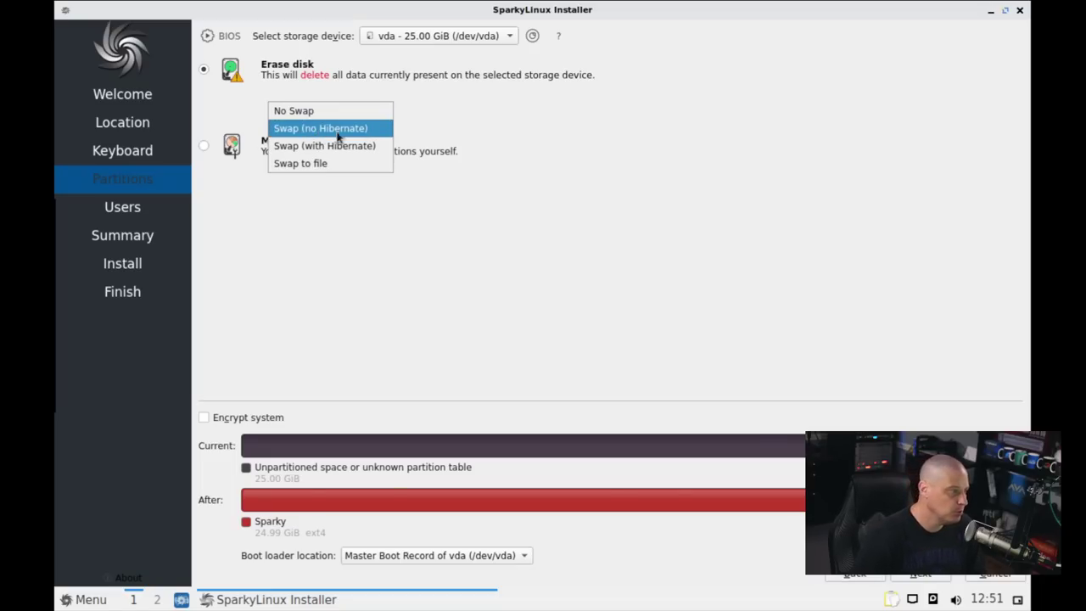
pyautogui.click(349, 162)
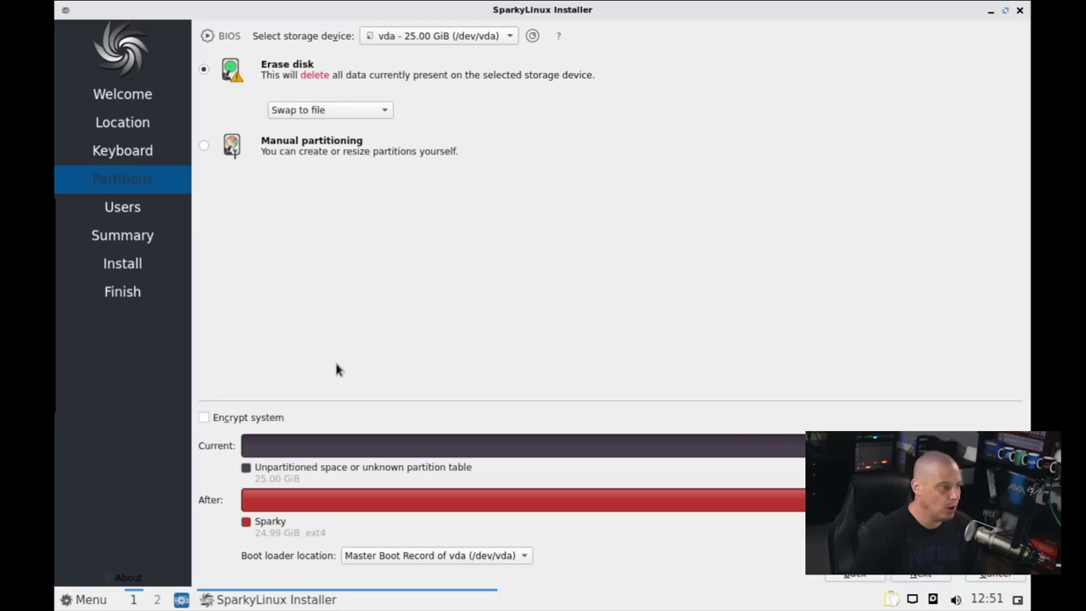
pyautogui.click(921, 576)
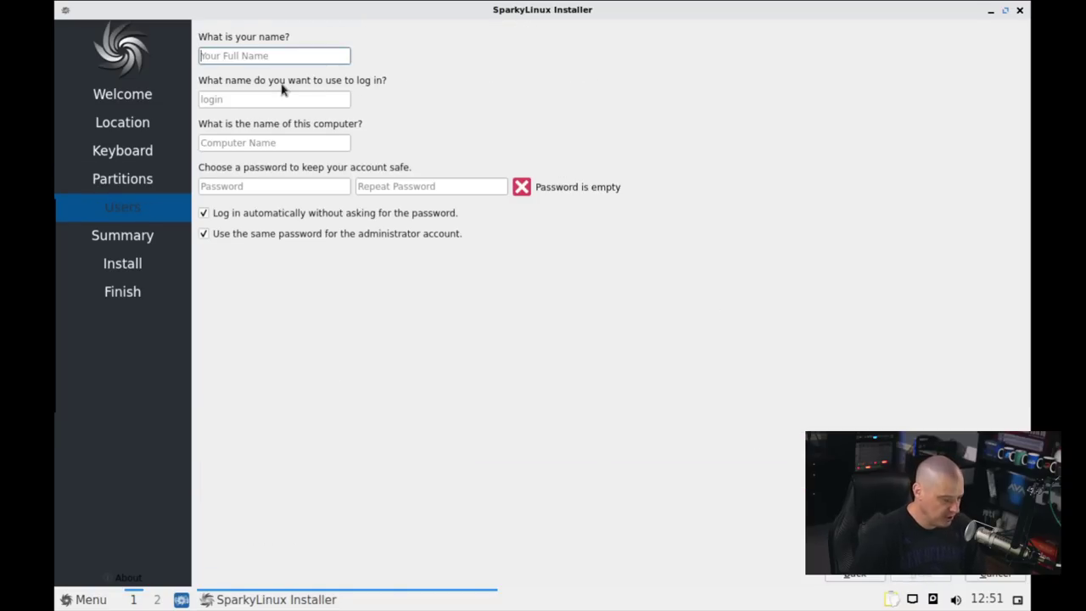
# Fill in the user's name and login, and set the computer name to sparky-virt
pyautogui.write('dt')
pyautogui.tripleClick(241, 143)
pyautogui.write('d')
pyautogui.press('BackSpace')
pyautogui.write('sparky-virt')
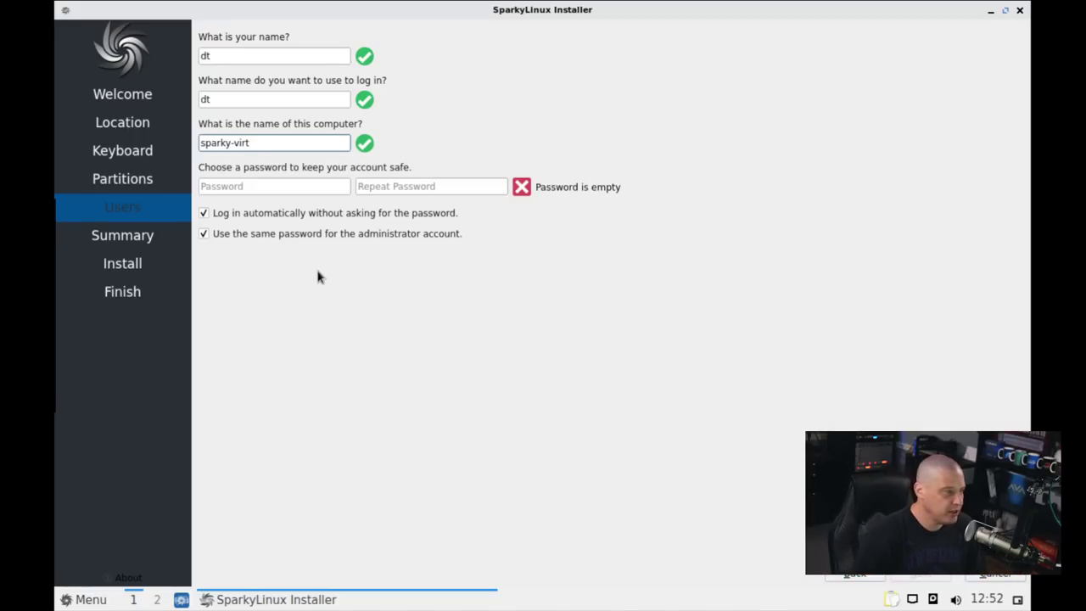
# Enter and repeat the account password, disable automatic login, and continue to Summary
pyautogui.click(254, 186)
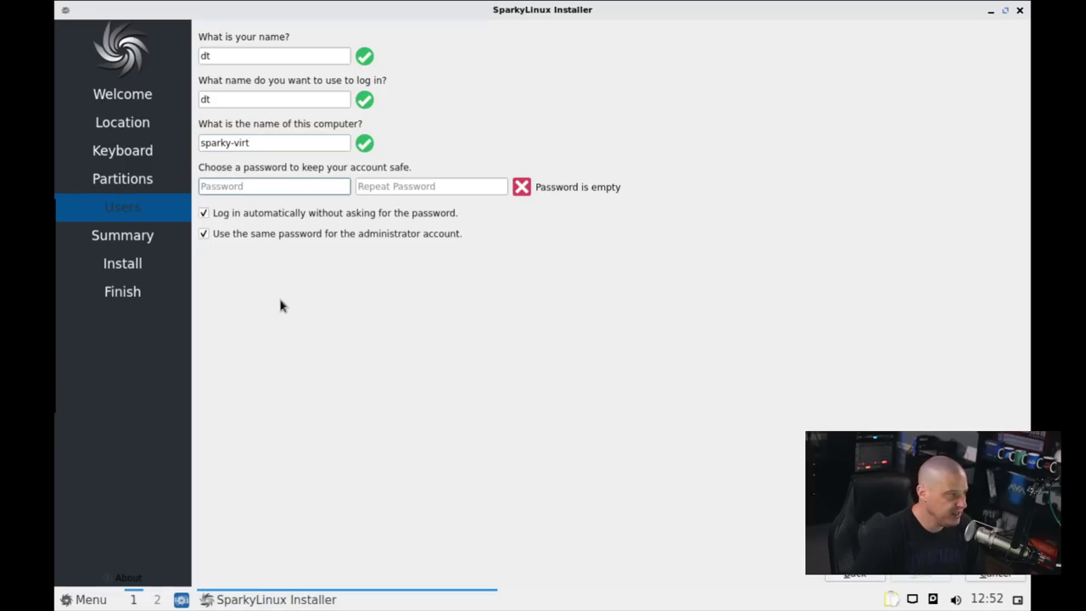
pyautogui.write('••')
pyautogui.click(380, 182)
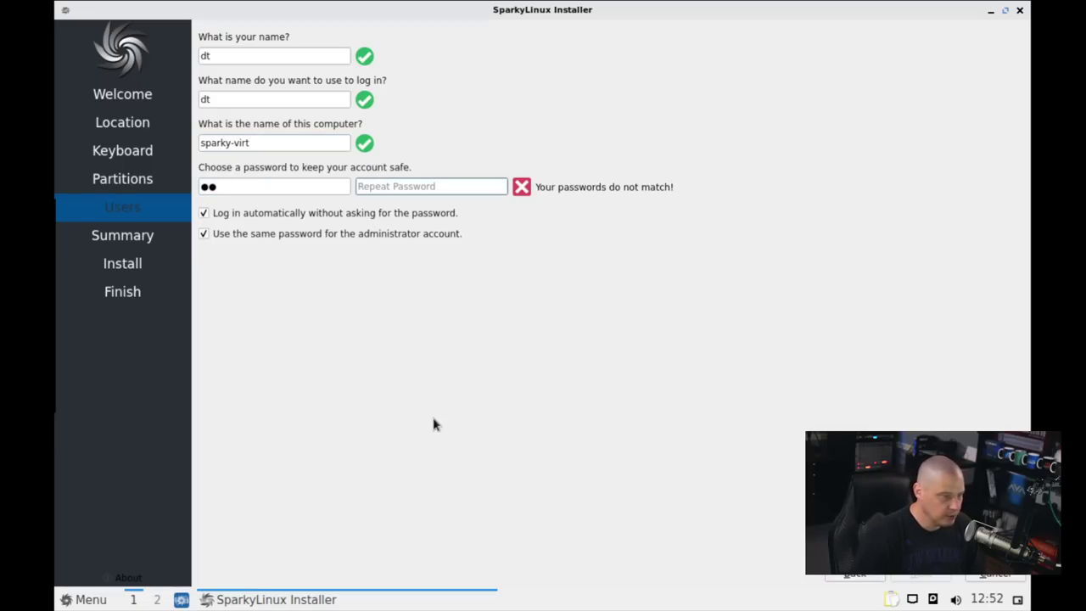
pyautogui.write('••')
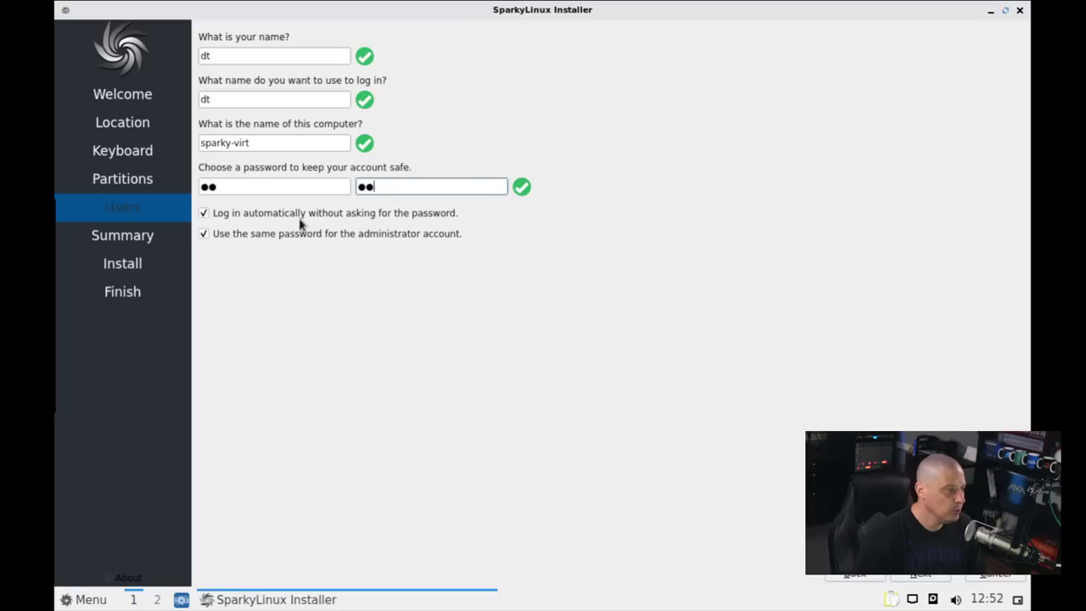
pyautogui.click(205, 213)
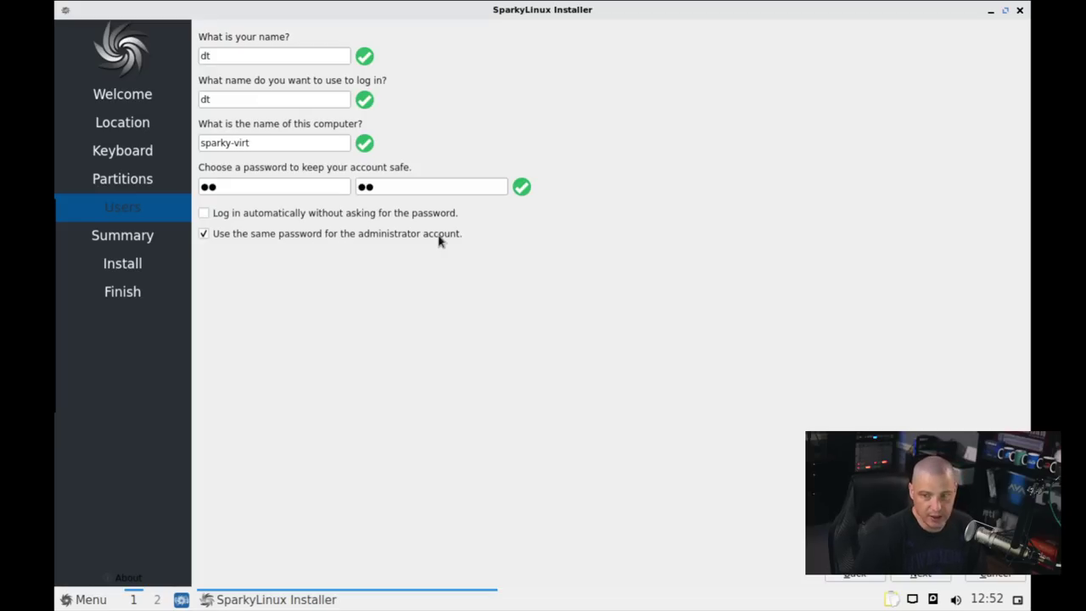
pyautogui.click(922, 575)
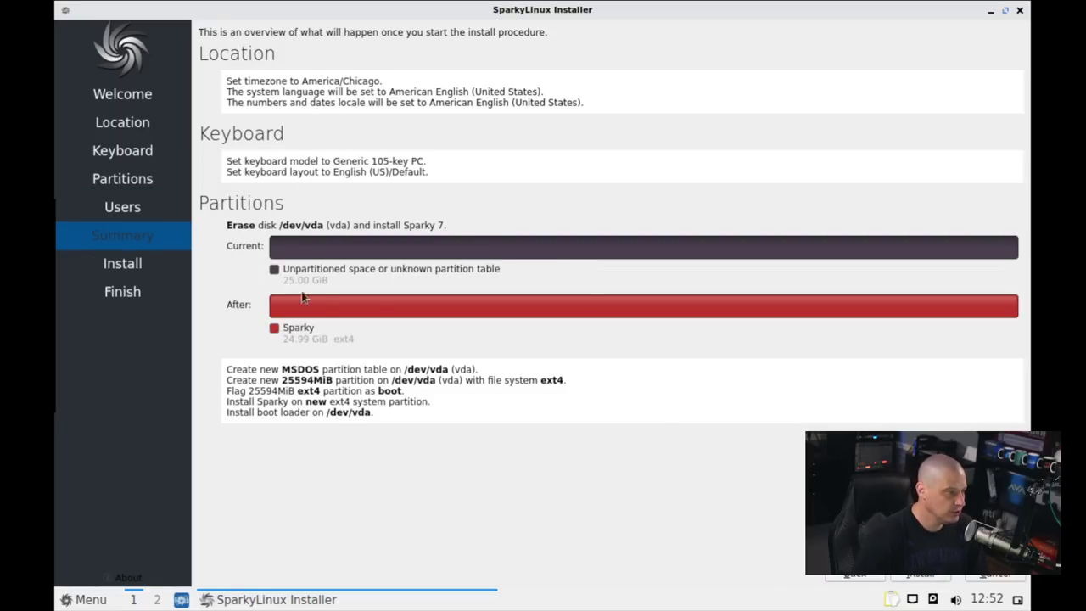
# Install SparkyLinux to the disk and restart when the installer finishes
pyautogui.click(923, 577)
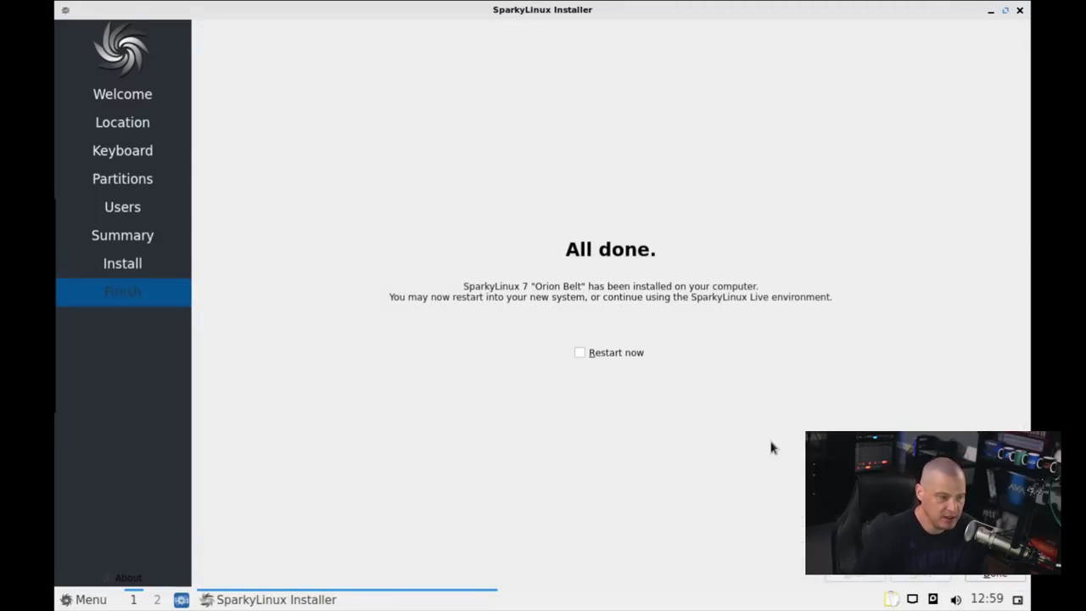
pyautogui.click(579, 353)
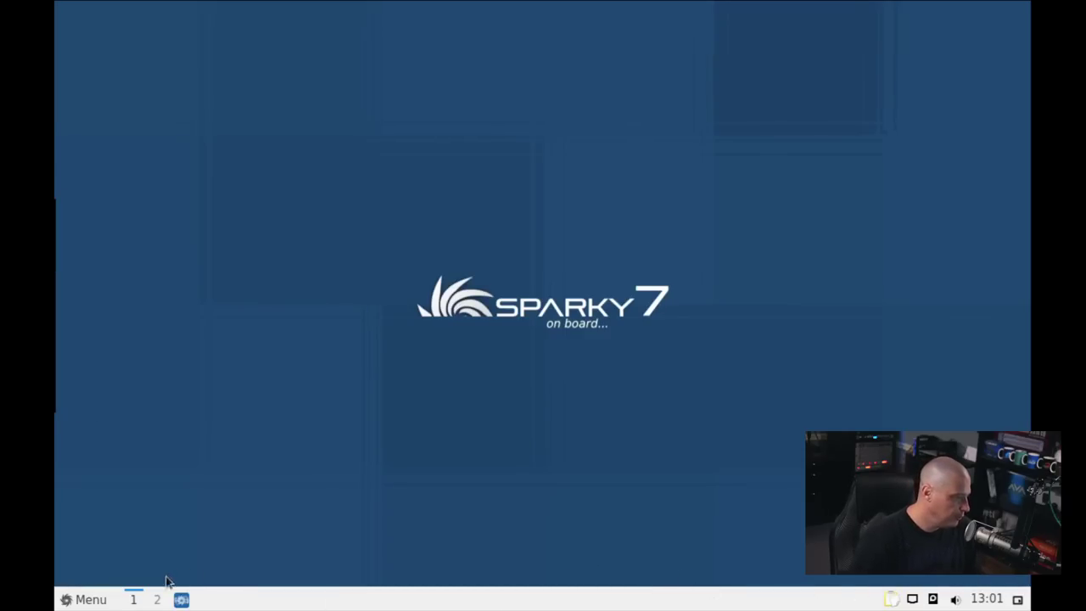
# Set the display to 1920x1080 in Monitor Settings, keep it, and centre the Welcome window
pyautogui.click(92, 598)
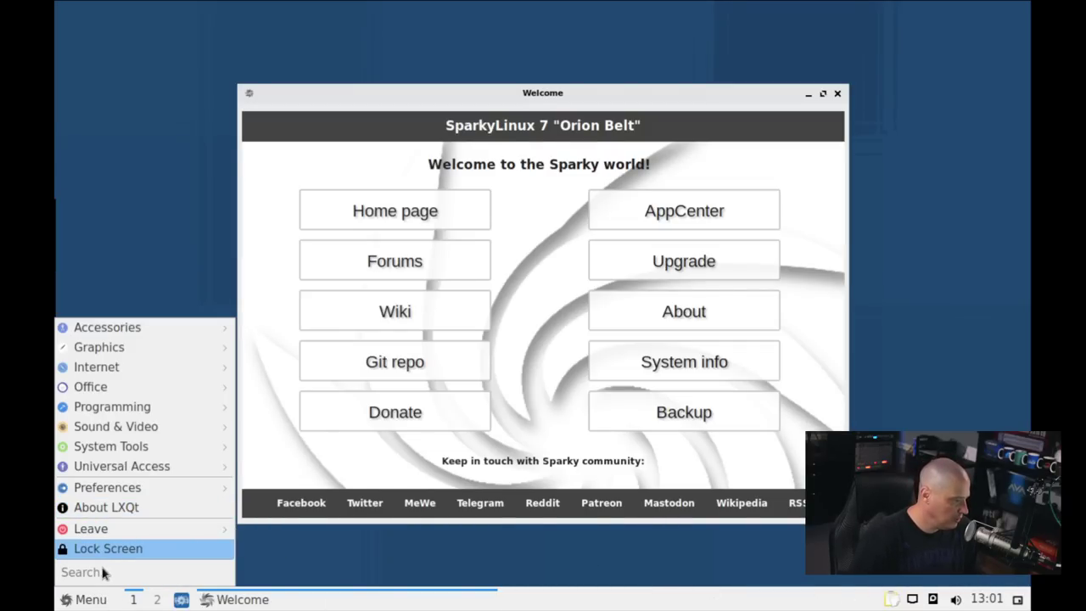
pyautogui.write('monitor')
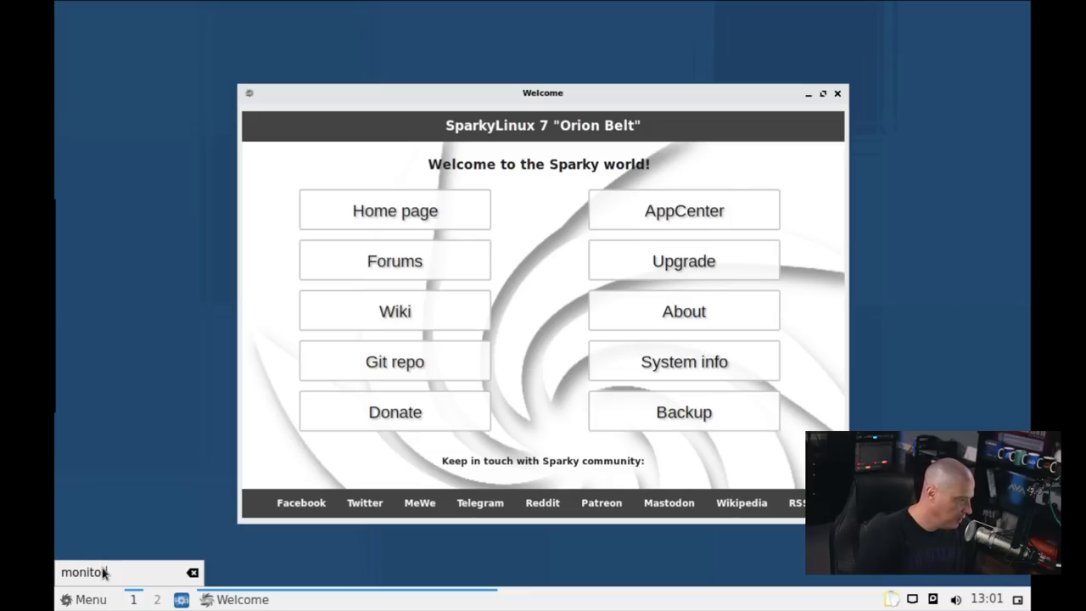
pyautogui.press('Return')
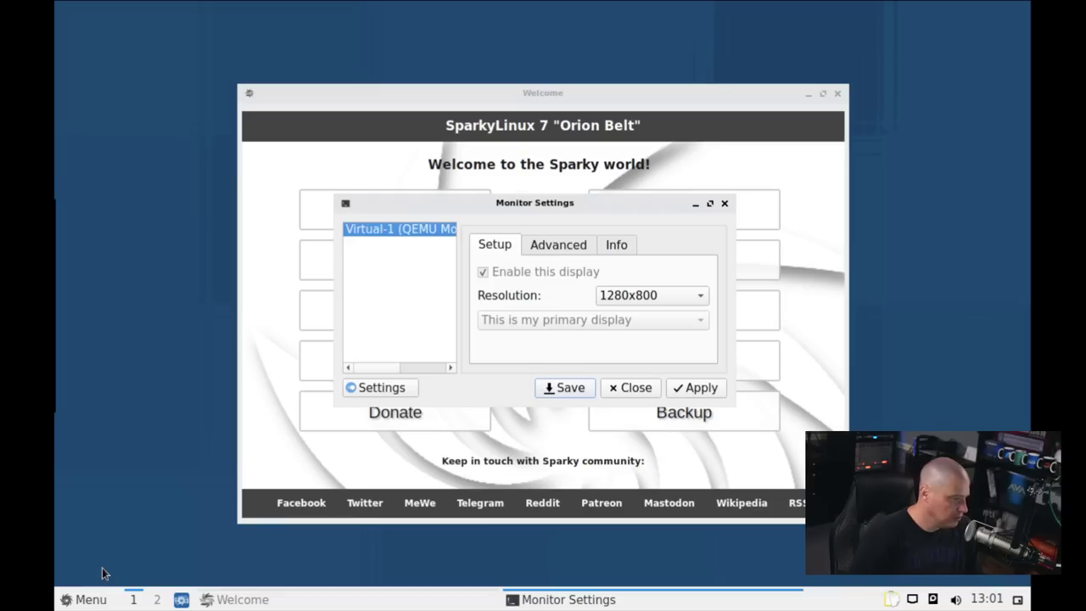
pyautogui.click(650, 294)
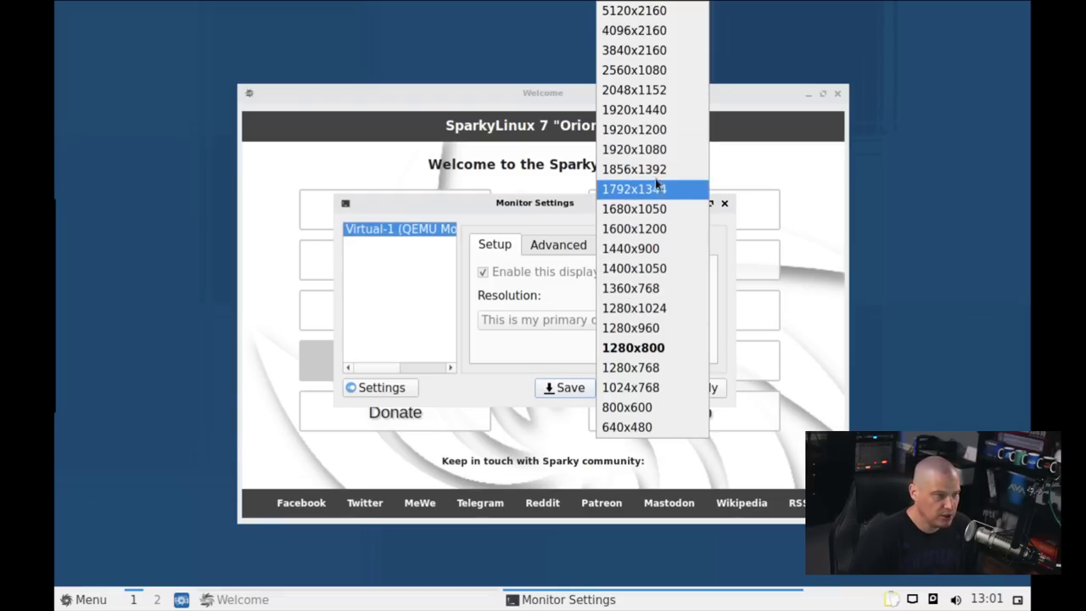
pyautogui.click(637, 148)
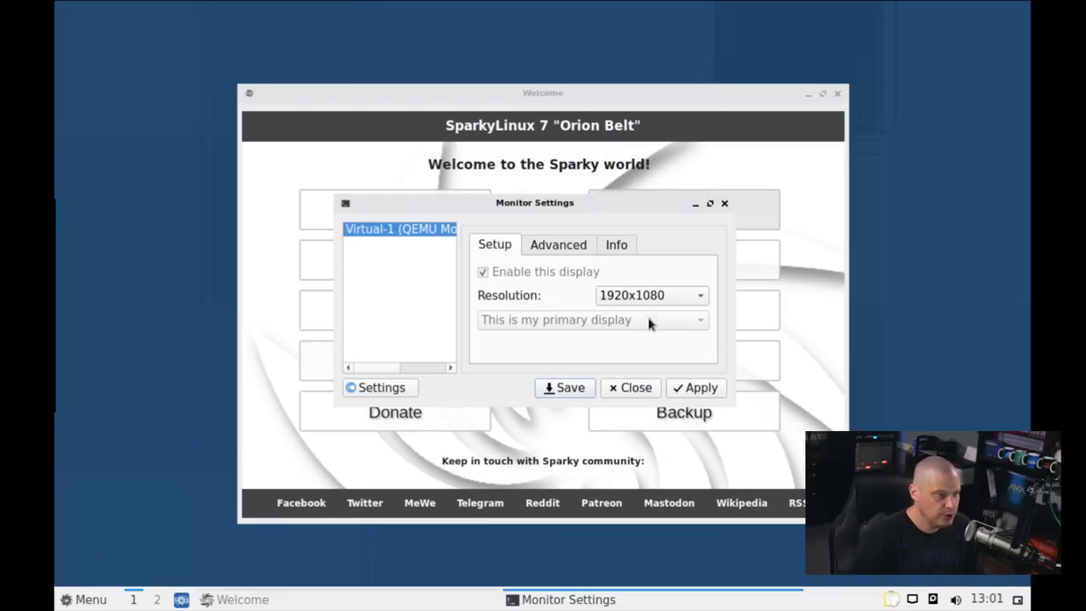
pyautogui.click(690, 390)
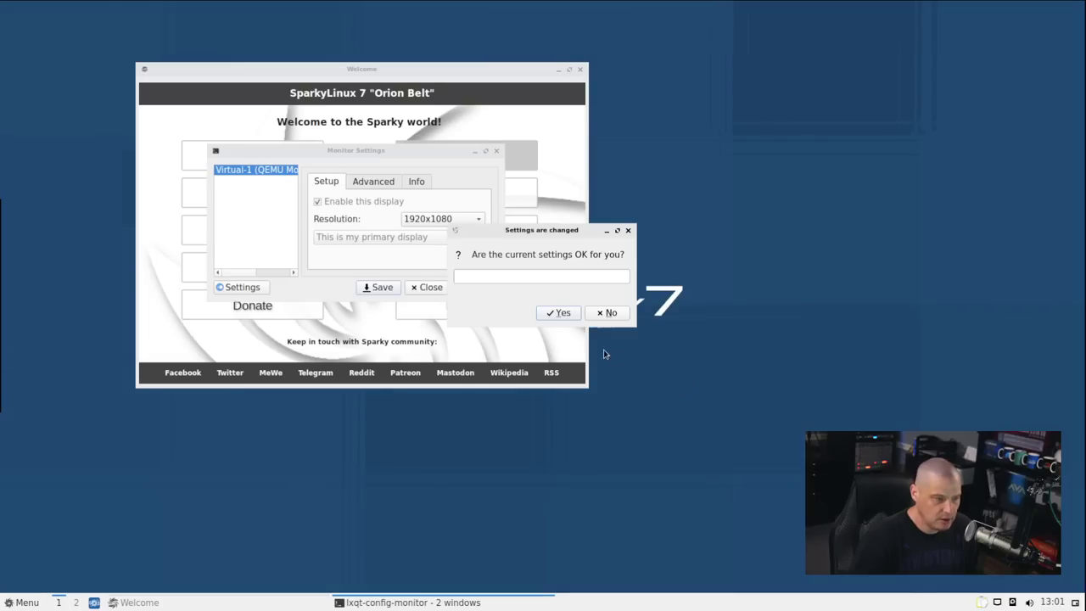
pyautogui.click(559, 312)
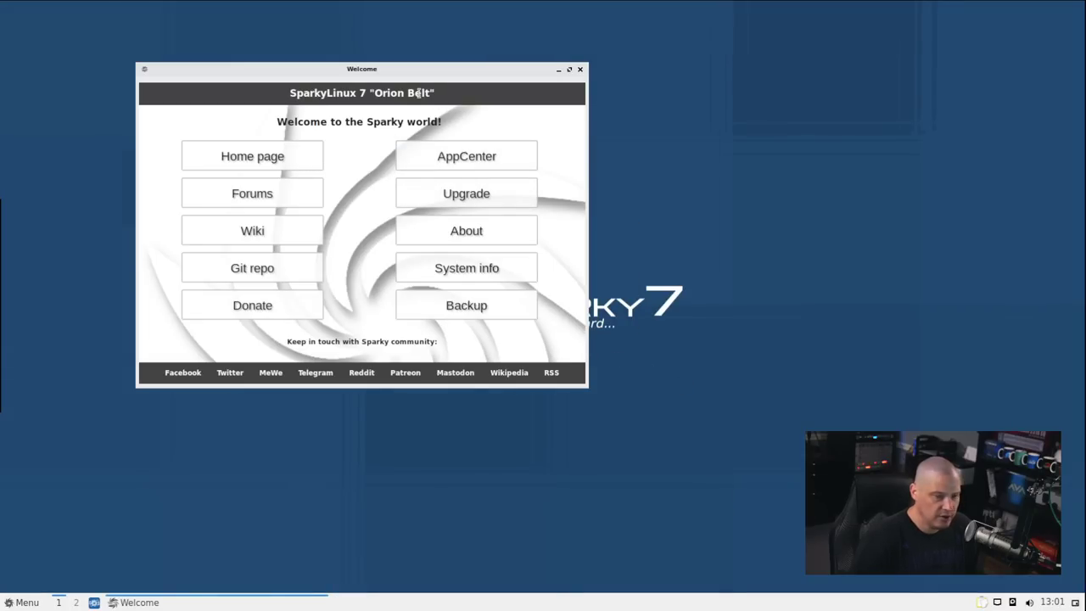
pyautogui.moveTo(367, 76); pyautogui.dragTo(530, 128)
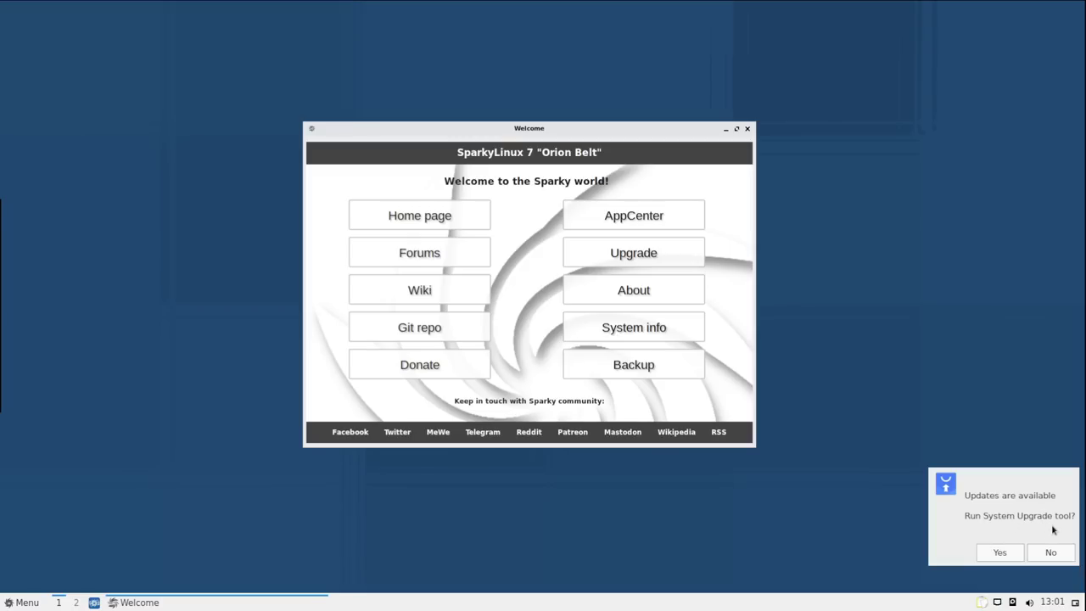
# Accept the system upgrade offer, authenticate as root, and place Welcome beside the upgrade dialog
pyautogui.click(997, 555)
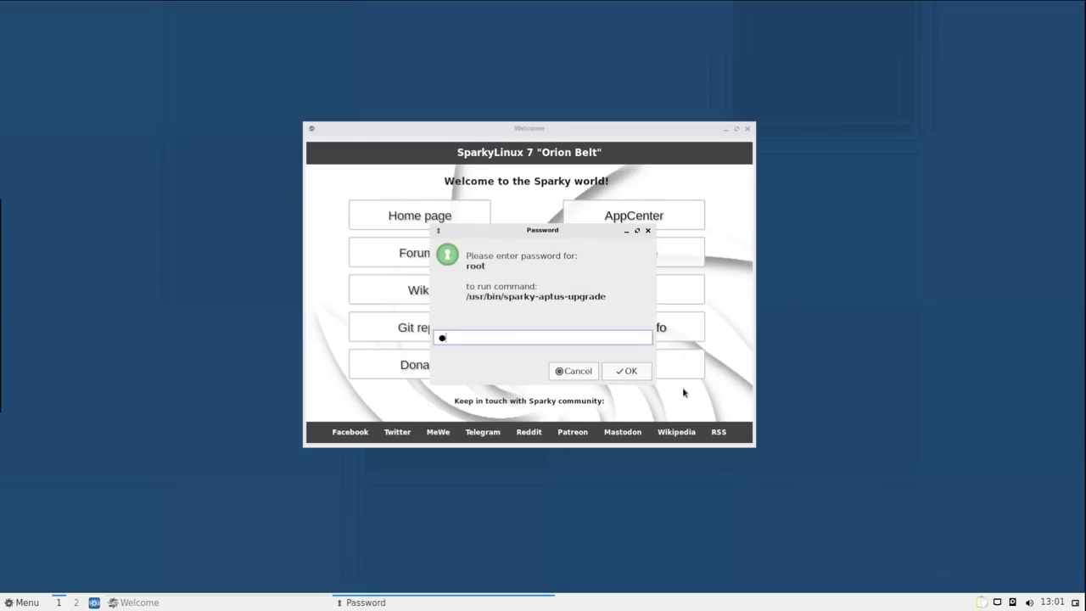
pyautogui.press('Return')
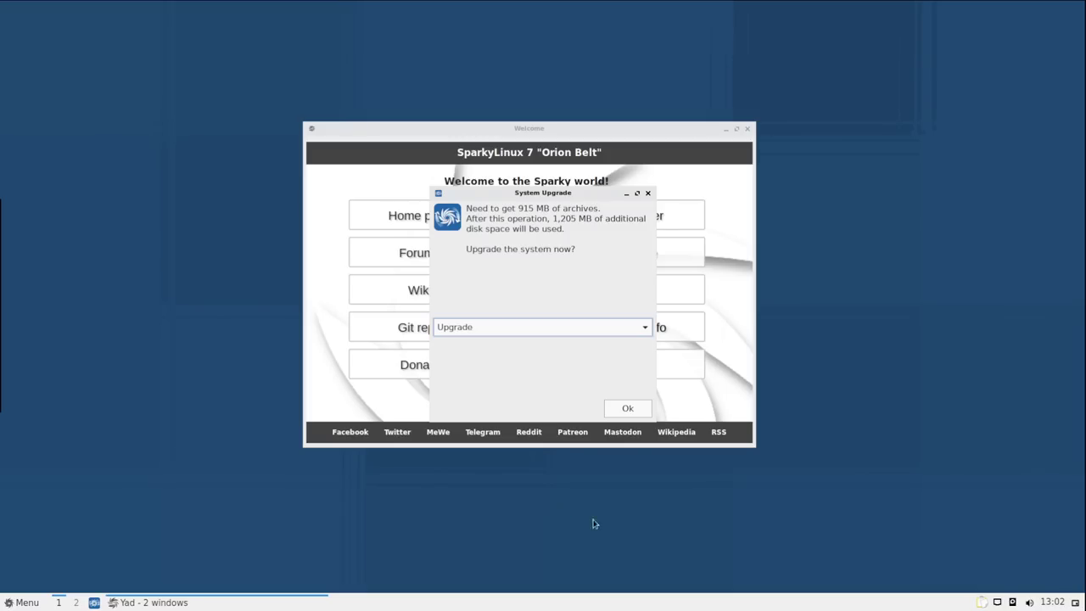
pyautogui.moveTo(542, 192); pyautogui.dragTo(823, 130)
pyautogui.moveTo(601, 127); pyautogui.dragTo(335, 96)
pyautogui.moveTo(868, 135); pyautogui.dragTo(676, 141)
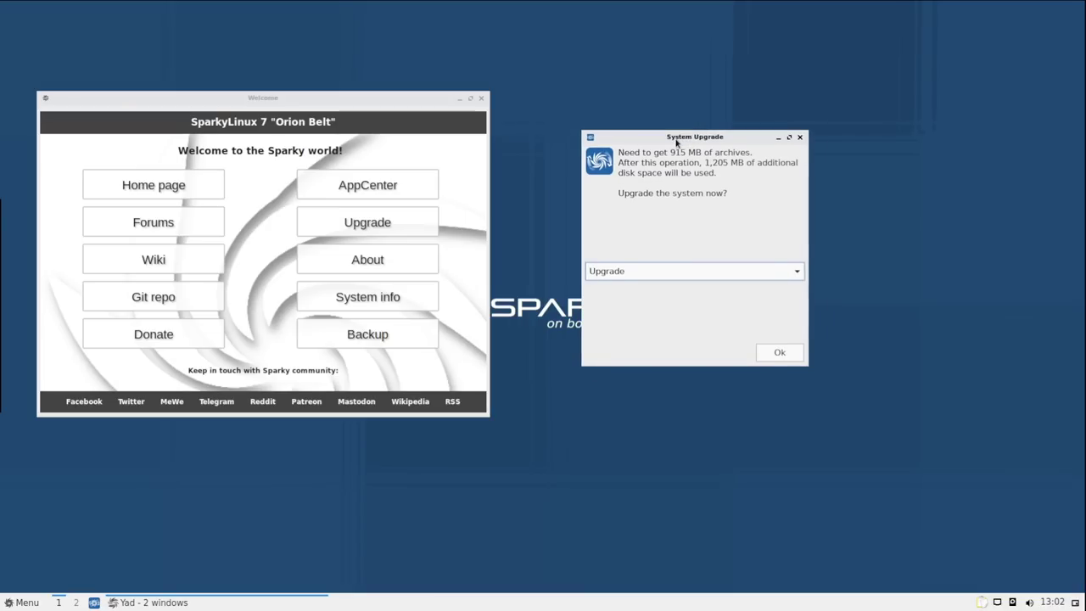
# Choose Upgrade in the System Upgrade action list and confirm with Ok
pyautogui.click(617, 273)
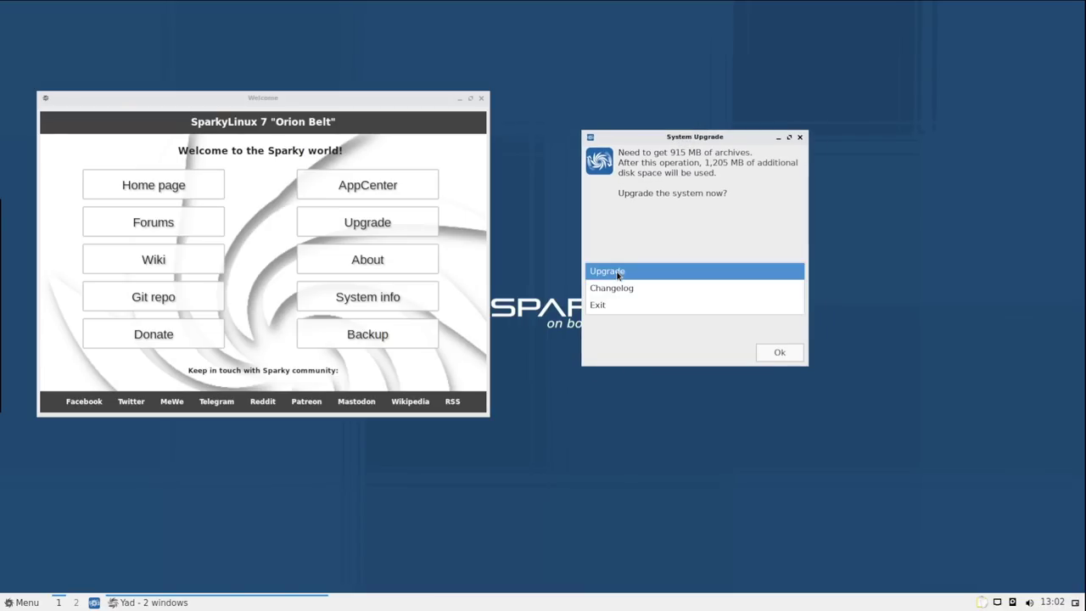
pyautogui.click(617, 272)
pyautogui.click(779, 352)
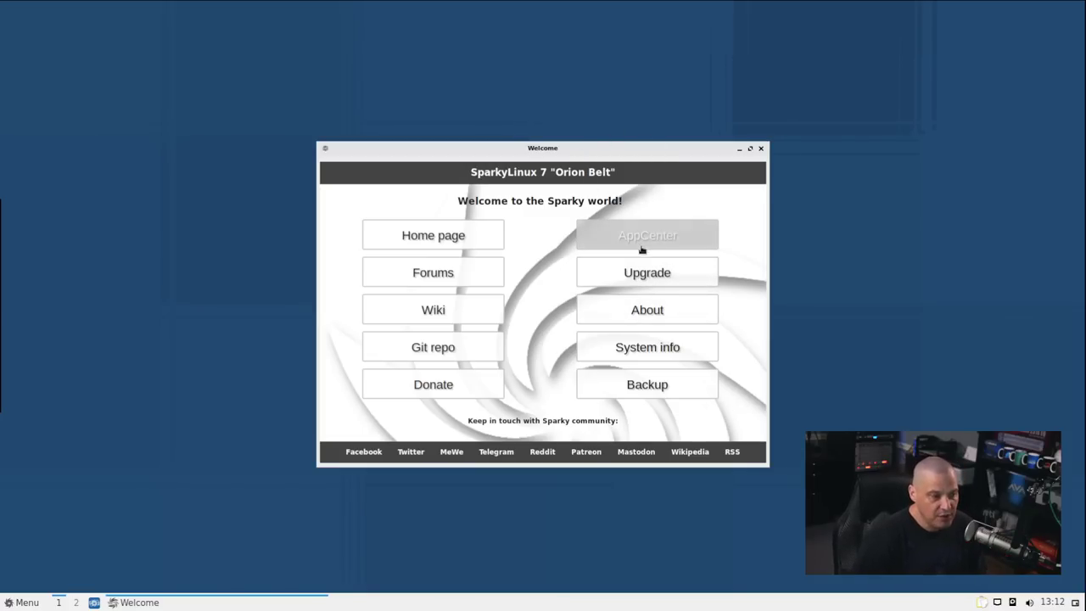
pyautogui.moveTo(519, 154); pyautogui.dragTo(332, 92)
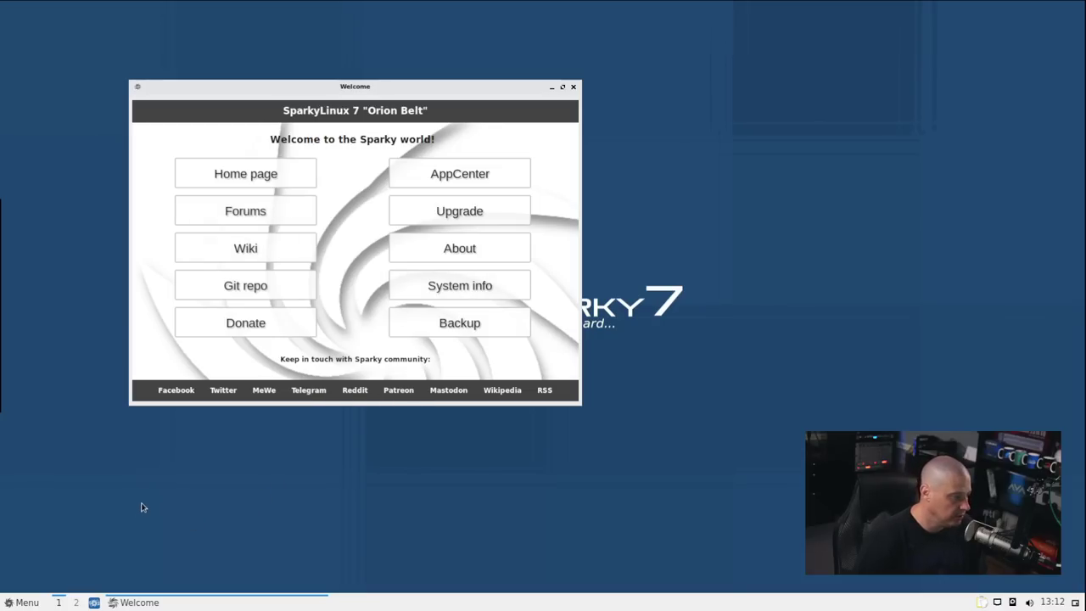
pyautogui.click(24, 602)
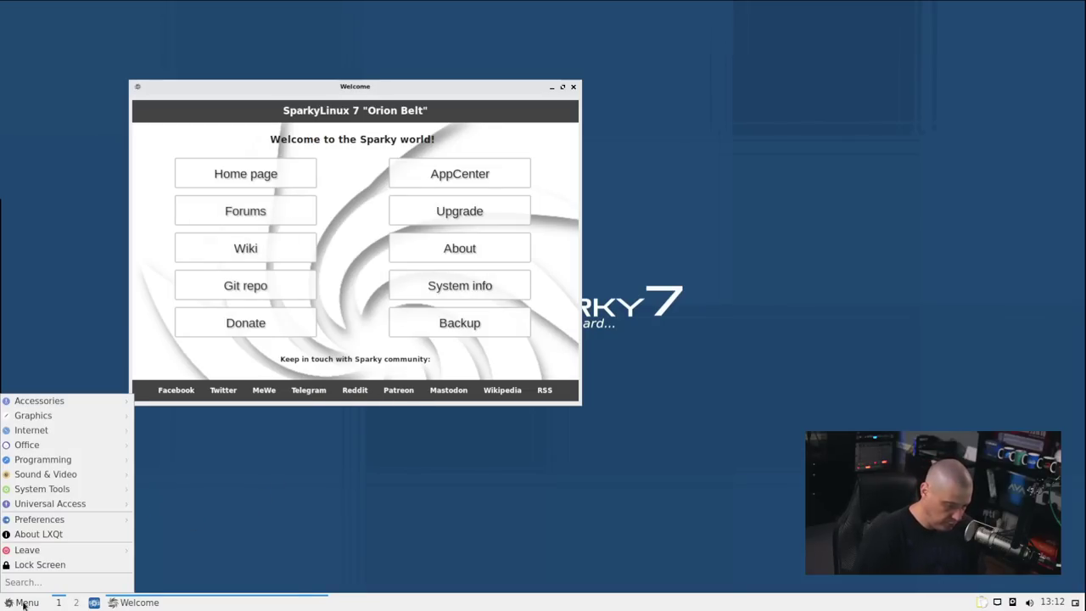
pyautogui.write('term')
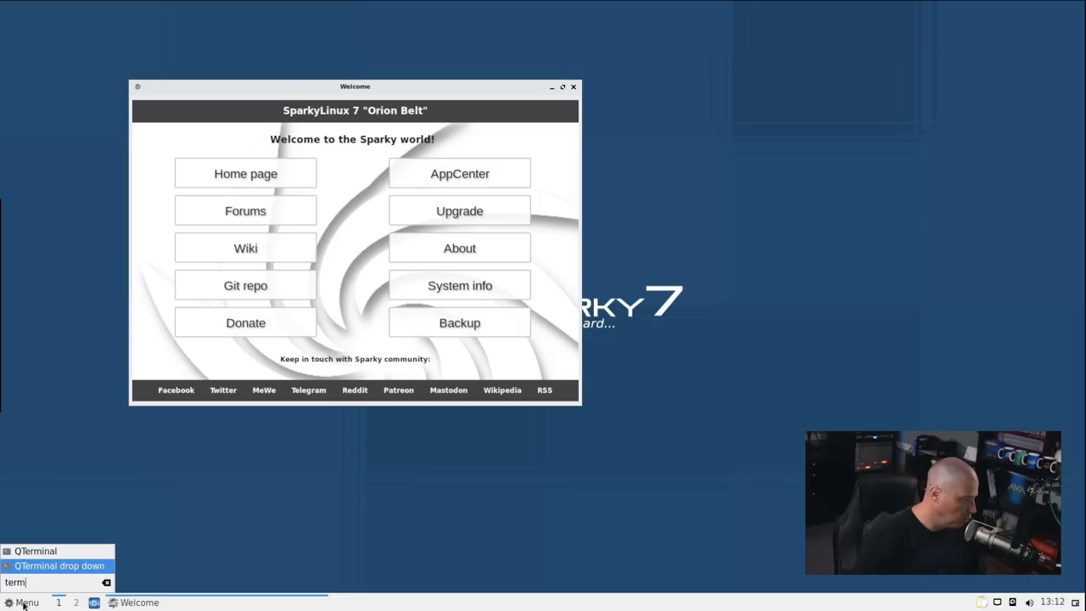
pyautogui.press('Up')
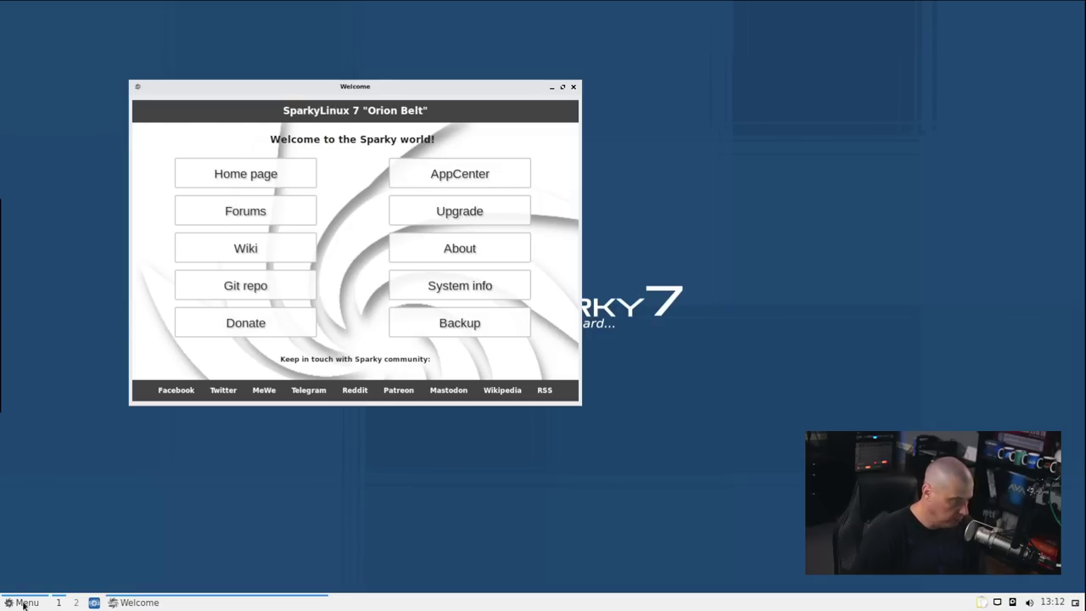
pyautogui.moveTo(392, 348); pyautogui.dragTo(748, 132)
pyautogui.hotkey('ctrl', '+')
pyautogui.hotkey('ctrl', '+')
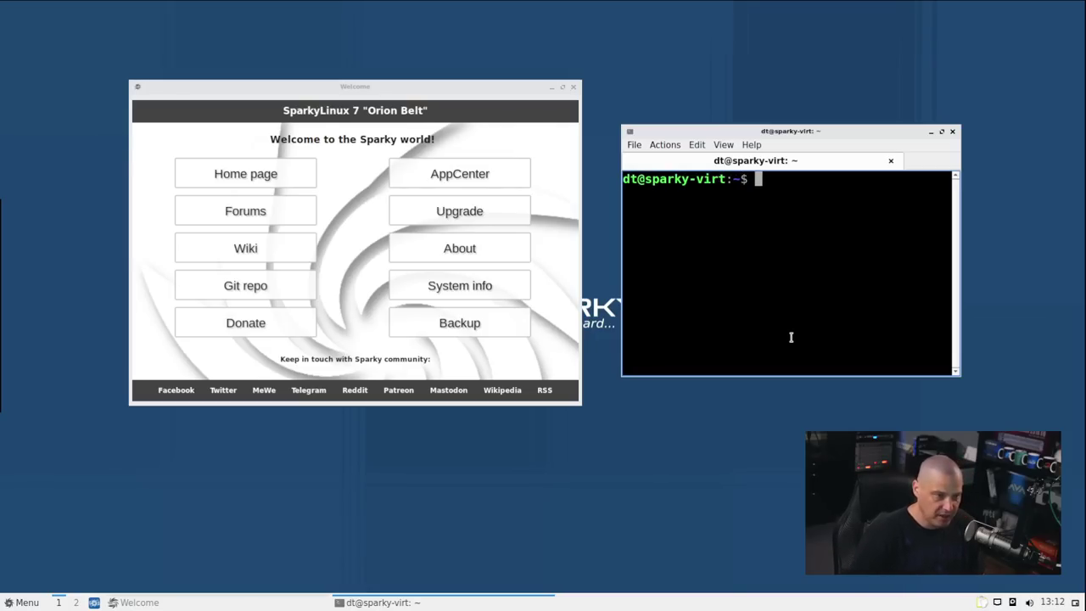
pyautogui.write('xprop')
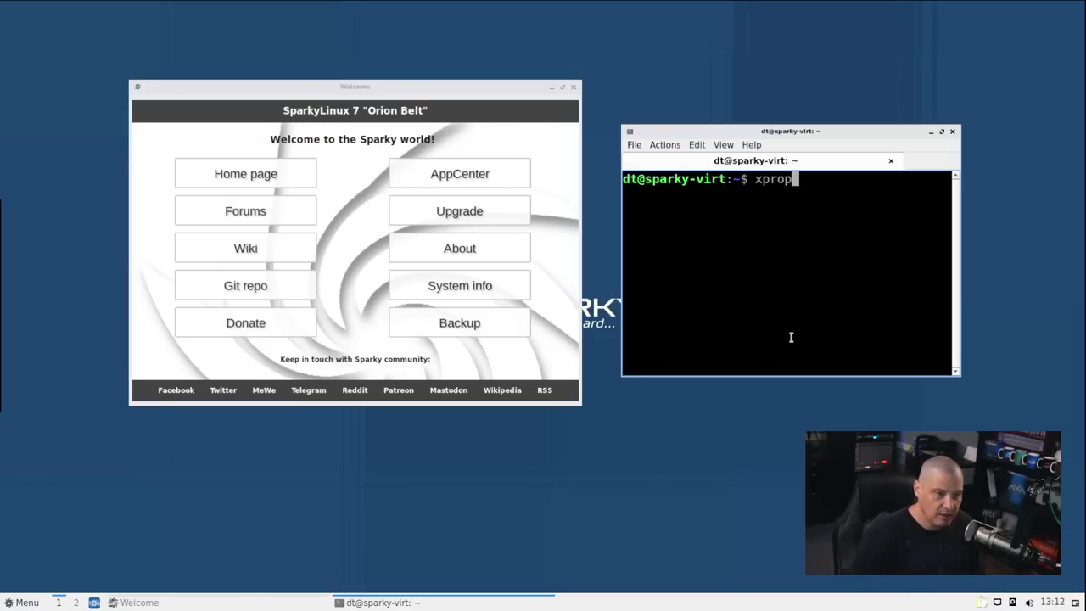
pyautogui.press('Return')
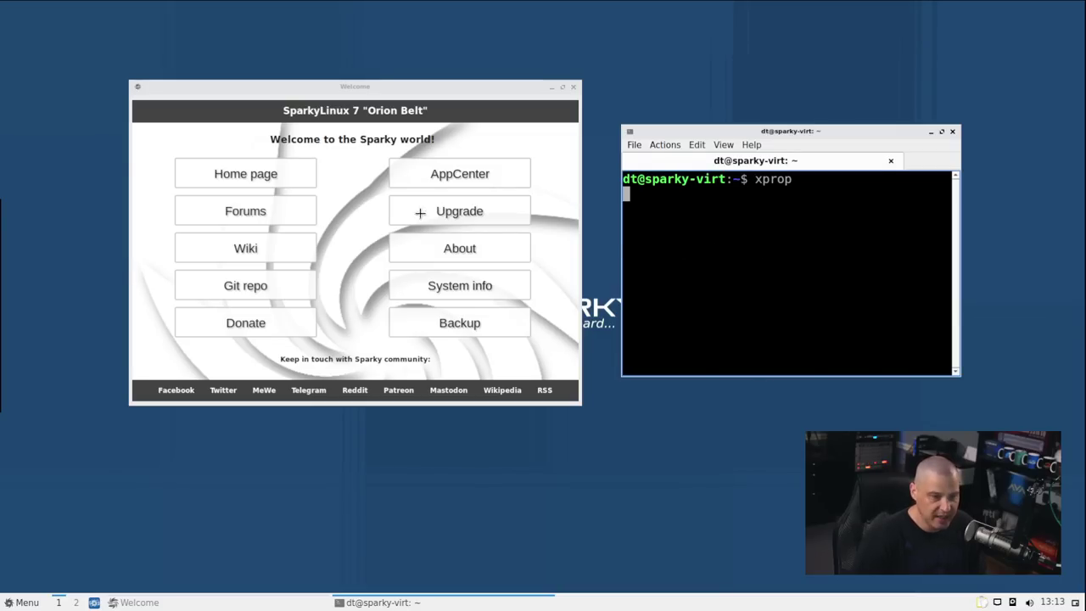
pyautogui.click(360, 199)
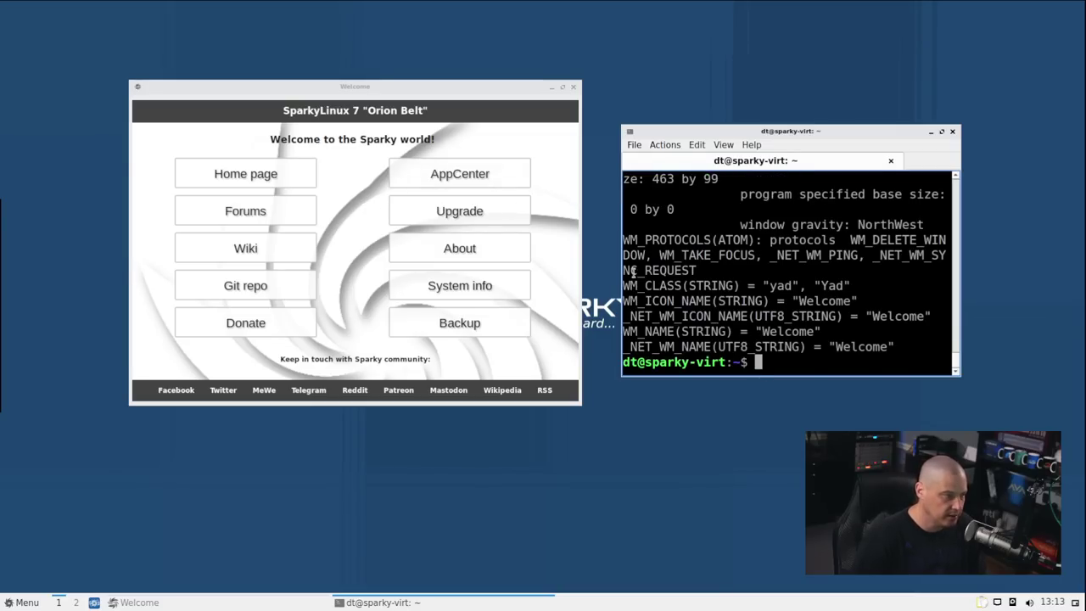
pyautogui.doubleClick(852, 134)
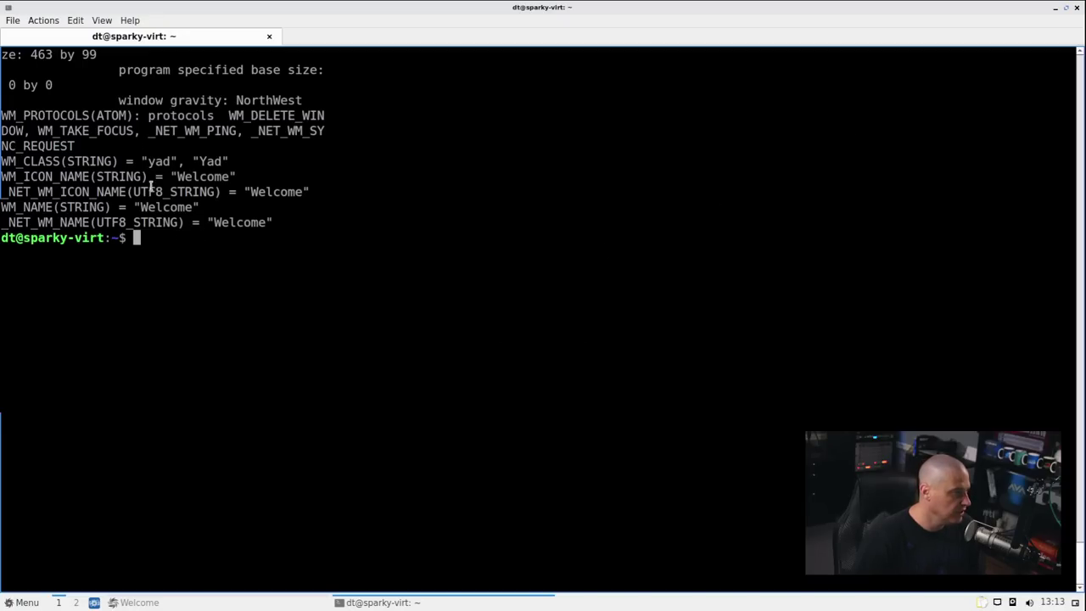
pyautogui.moveTo(3, 161); pyautogui.dragTo(60, 161)
pyautogui.click(147, 173)
pyautogui.moveTo(149, 161); pyautogui.dragTo(224, 161)
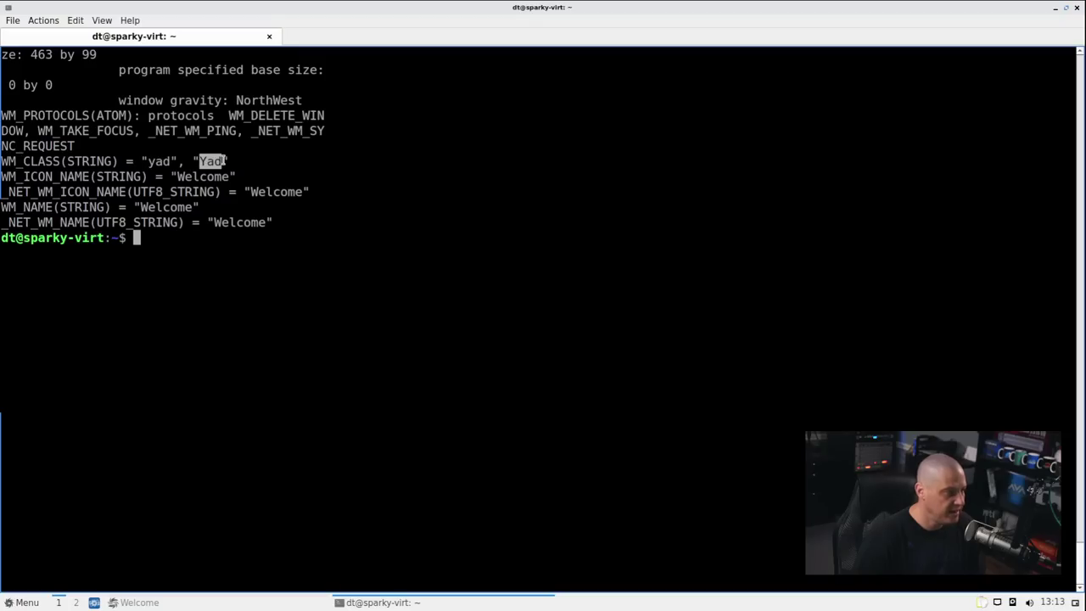
pyautogui.click(306, 158)
pyautogui.doubleClick(676, 6)
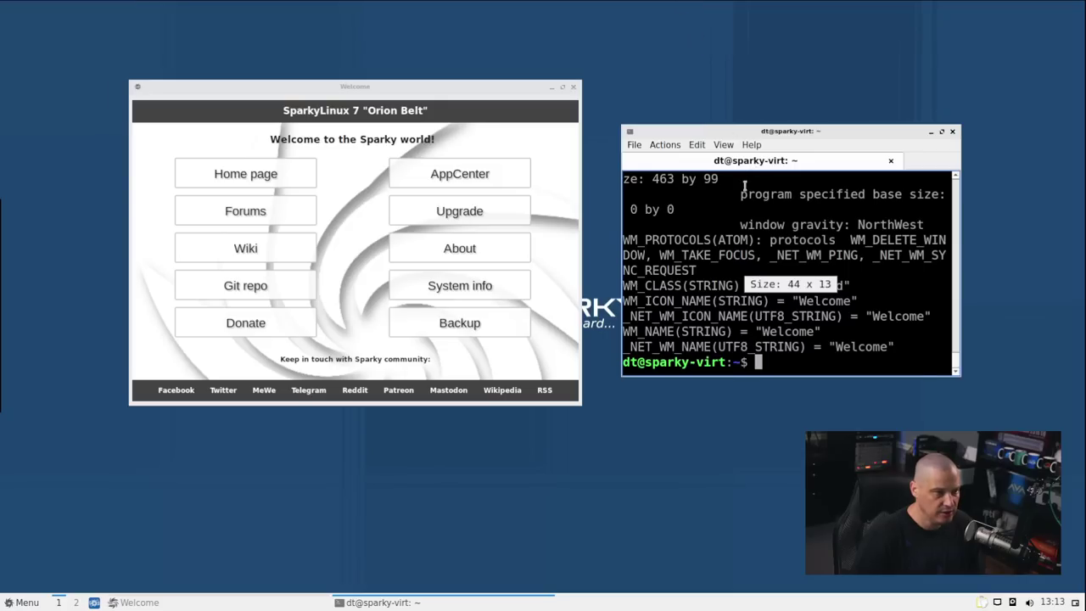
pyautogui.click(952, 132)
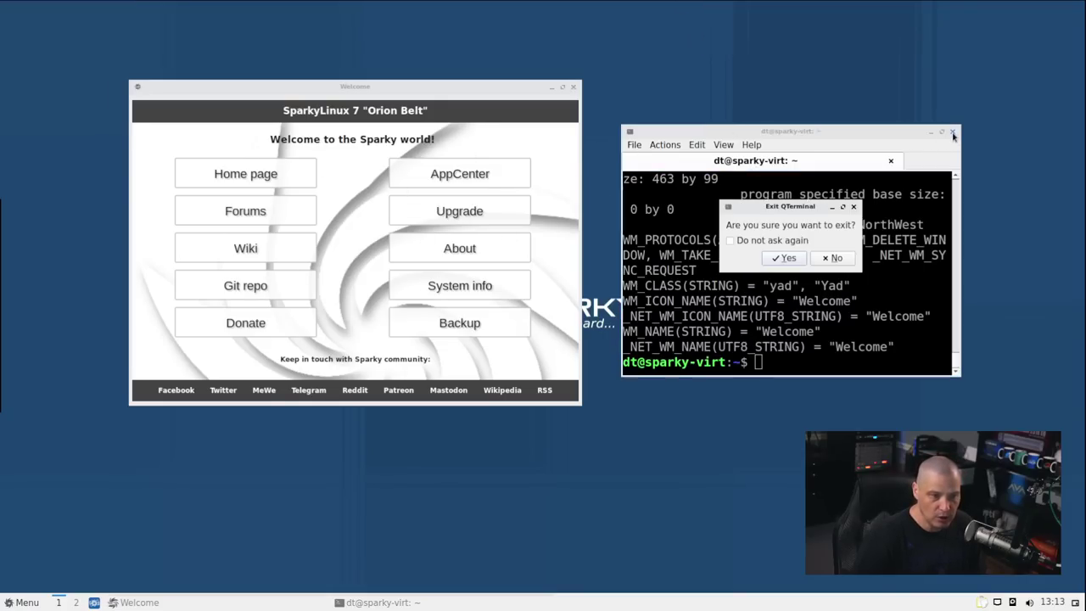
pyautogui.click(784, 258)
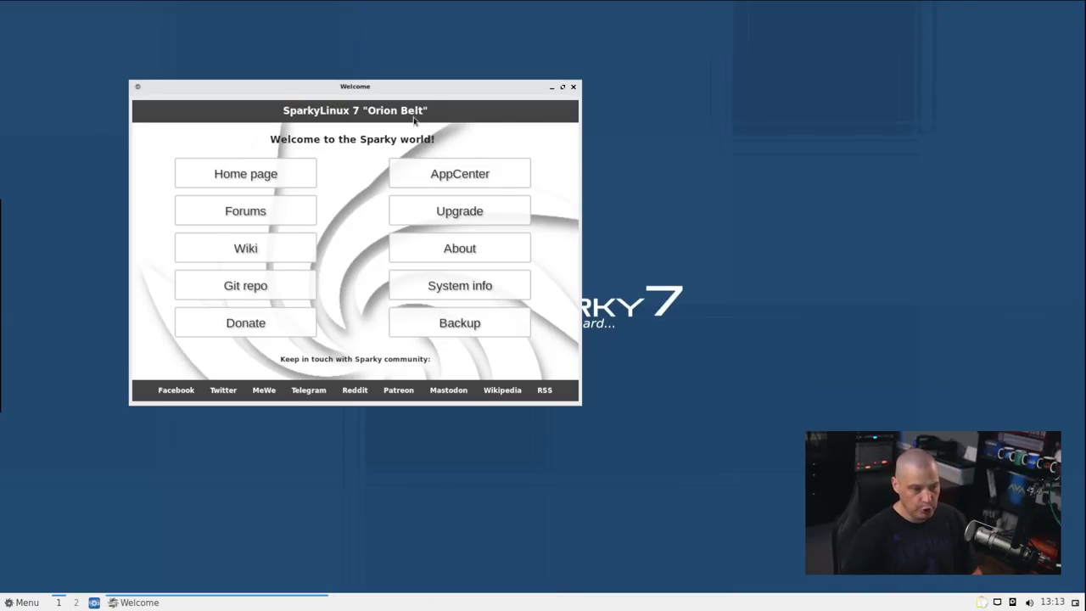
pyautogui.moveTo(409, 89); pyautogui.dragTo(659, 96)
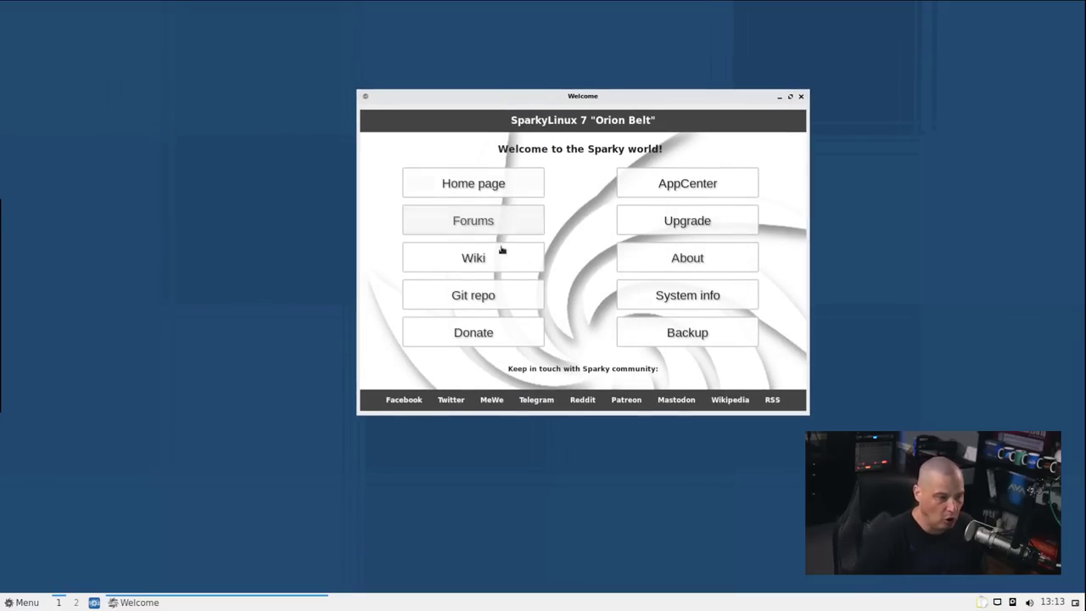
# Reposition the Welcome window and try its Home page, AppCenter and Backup buttons
pyautogui.click(514, 294)
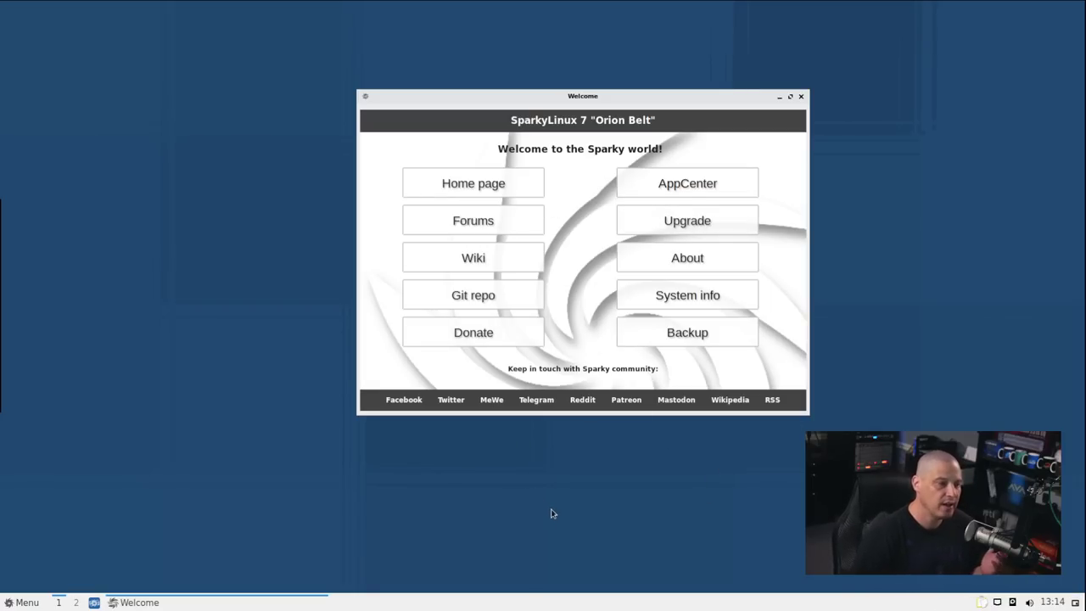
pyautogui.click(471, 183)
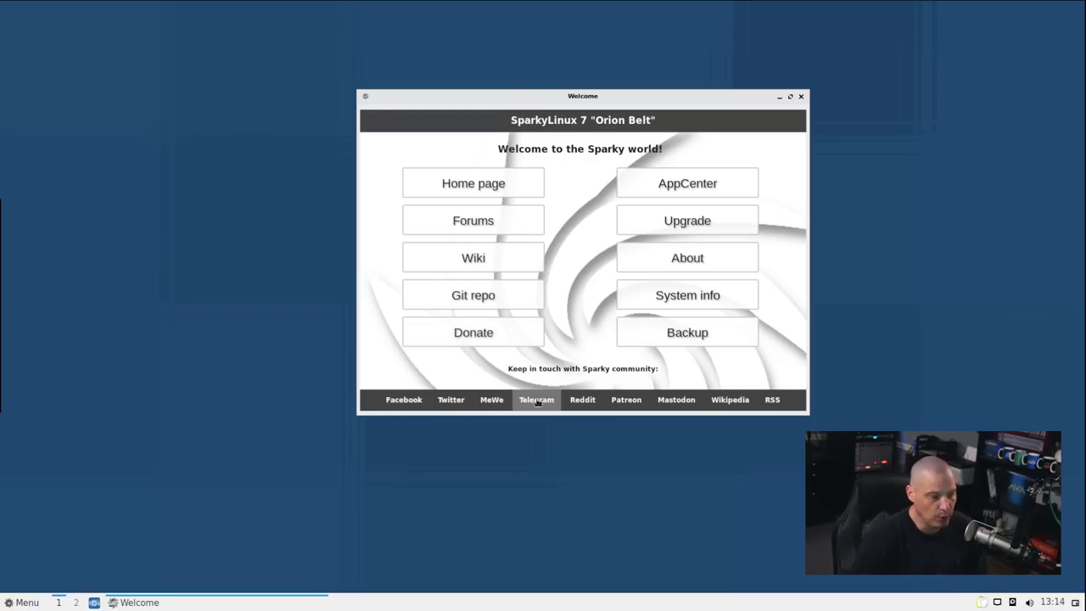
pyautogui.click(714, 188)
pyautogui.click(705, 330)
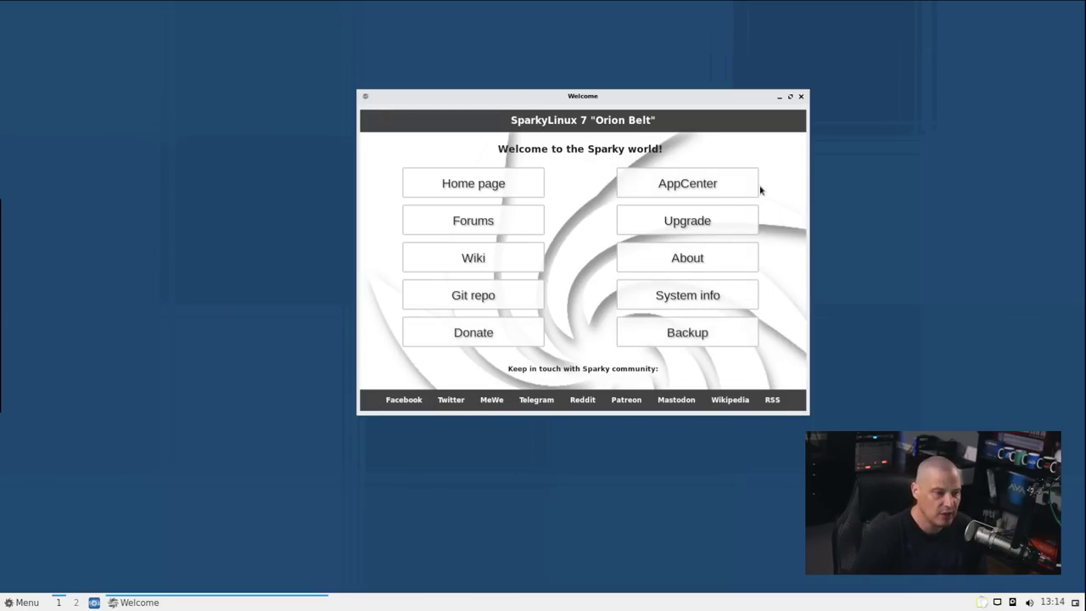
# Launch APTus AppCenter with the administrator password and open its System category
pyautogui.click(709, 183)
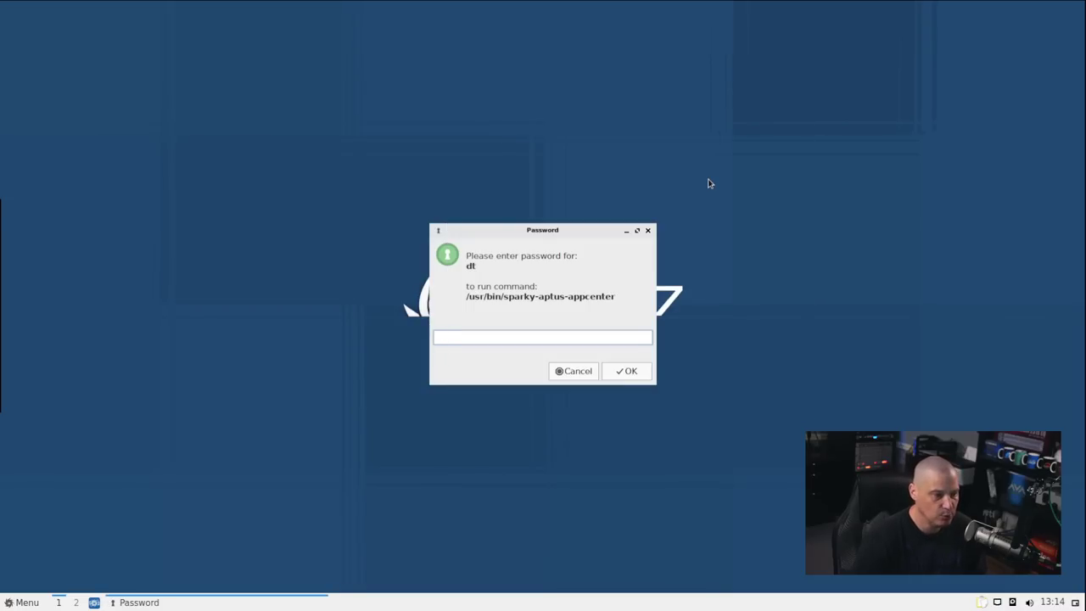
pyautogui.press('Return')
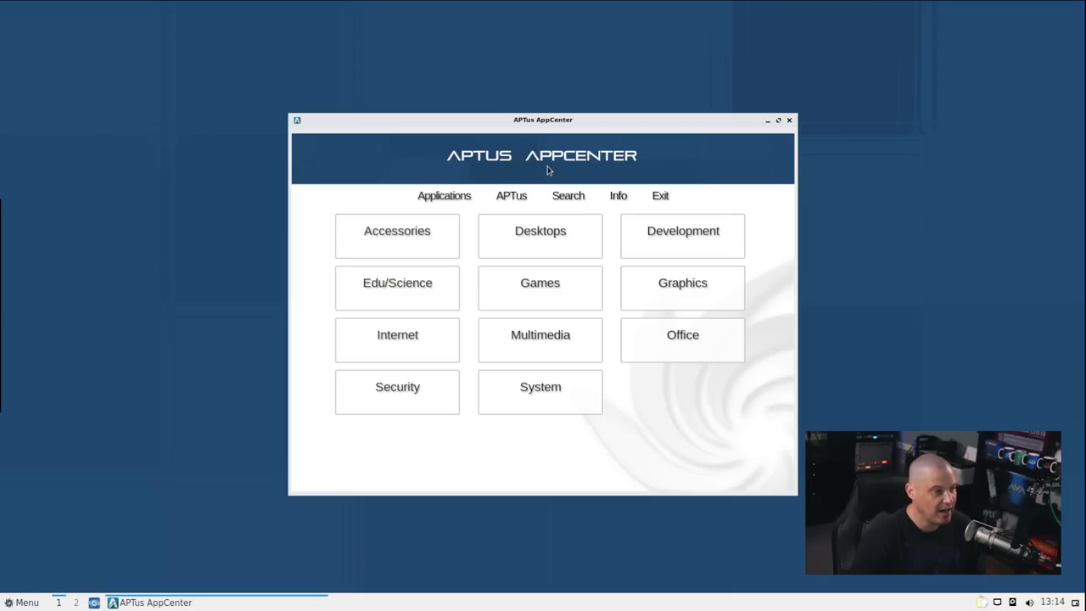
pyautogui.click(572, 389)
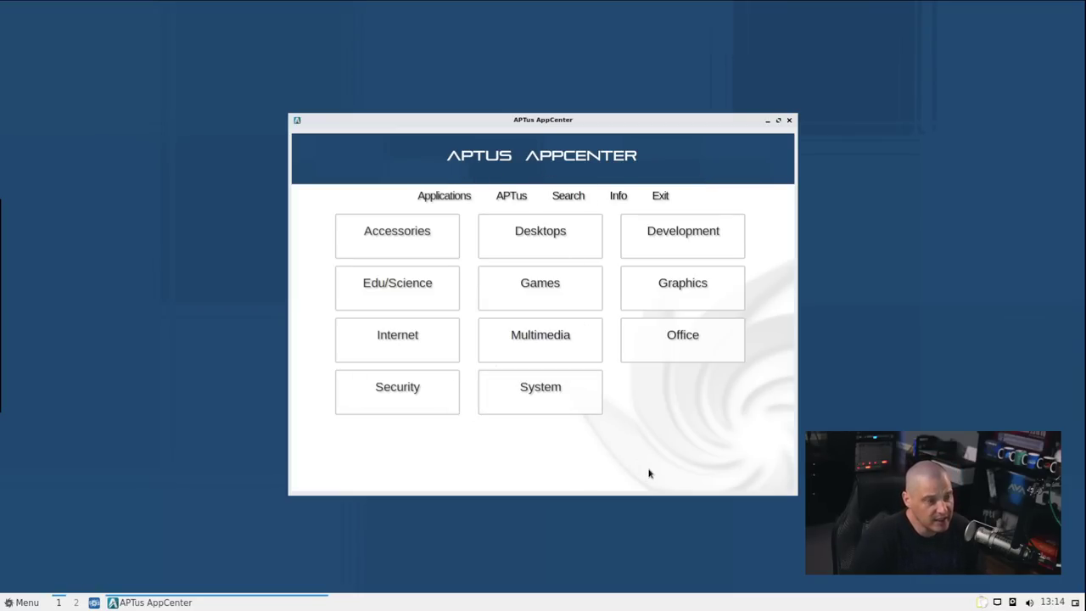
# Run xprop in QTerminal on the AppCenter window to find WM_CLASS yad, then exit the terminal
pyautogui.click(14, 604)
pyautogui.write('term')
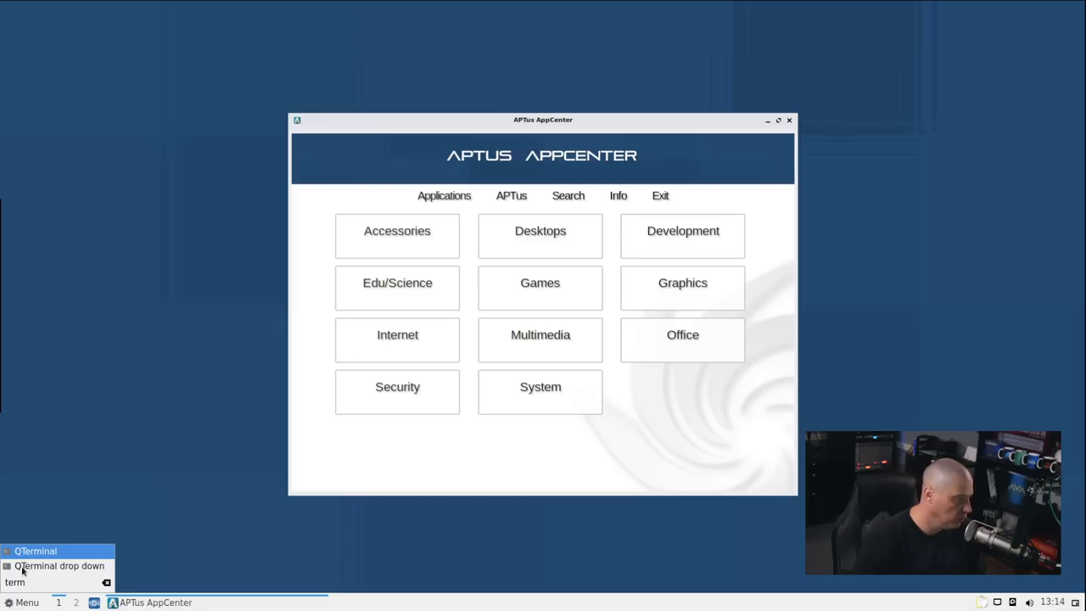
pyautogui.click(36, 551)
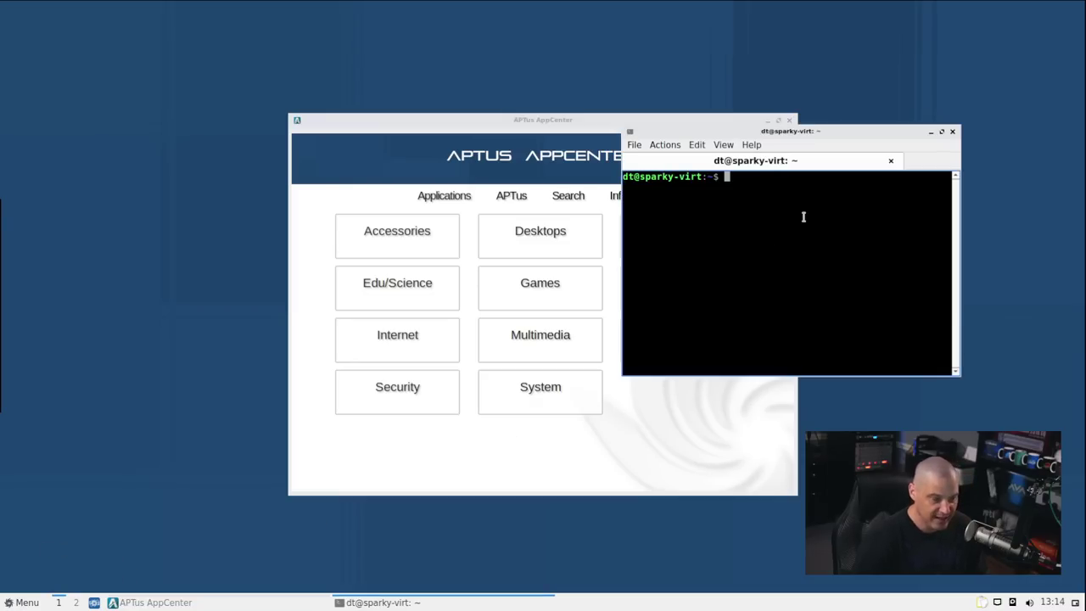
pyautogui.write('xprop')
pyautogui.press('Return')
pyautogui.click(527, 195)
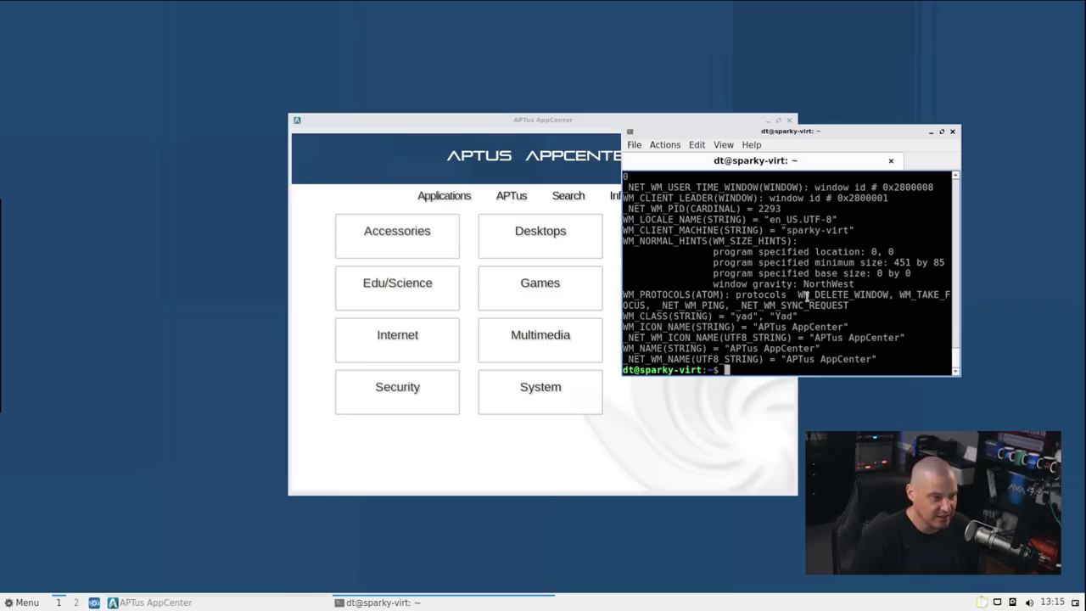
pyautogui.doubleClick(778, 314)
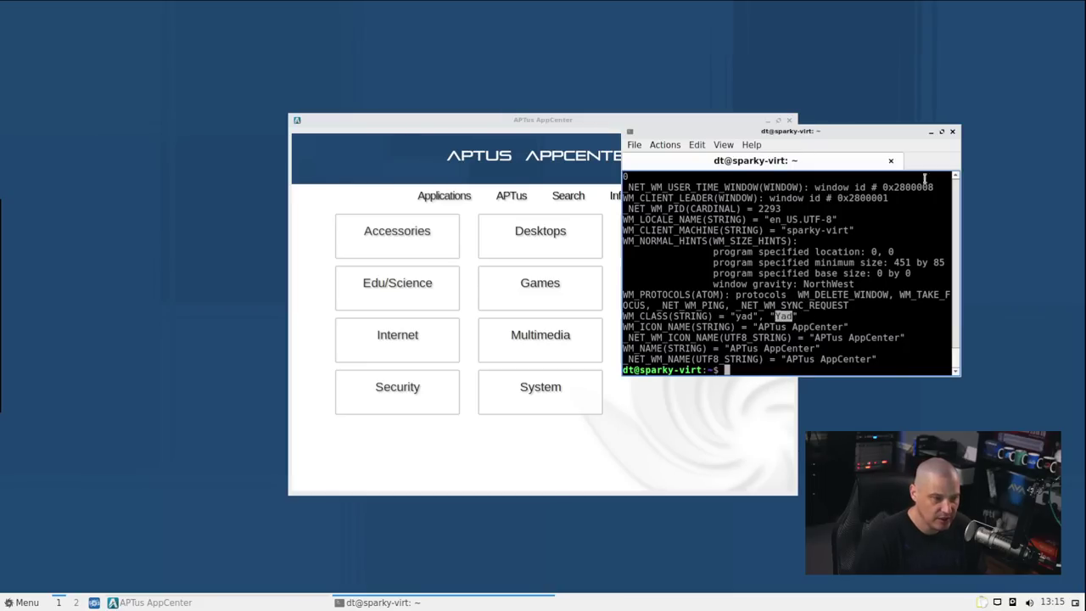
pyautogui.click(951, 131)
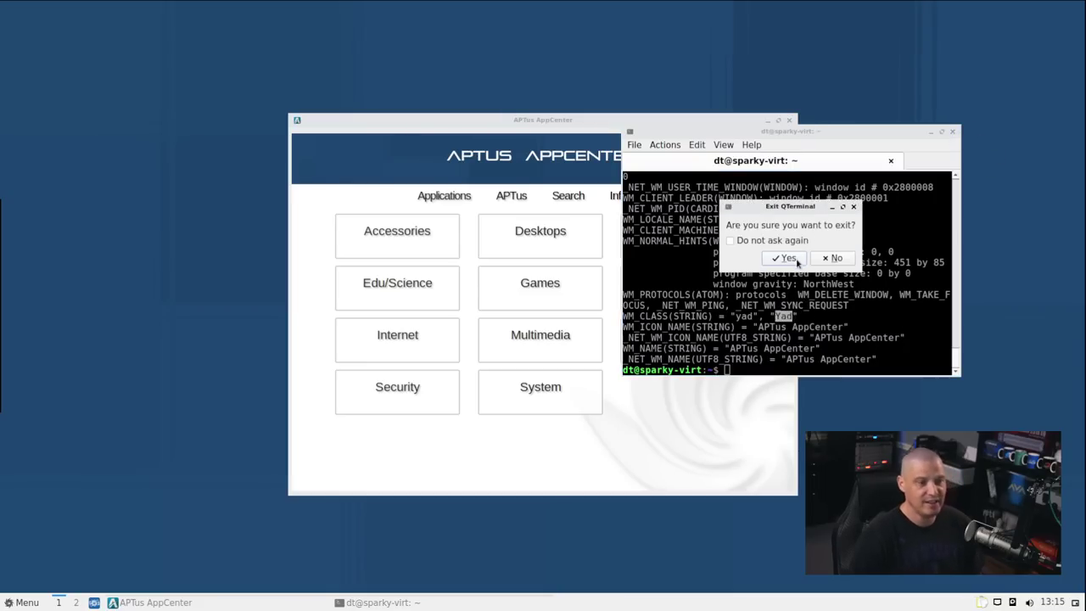
pyautogui.click(787, 258)
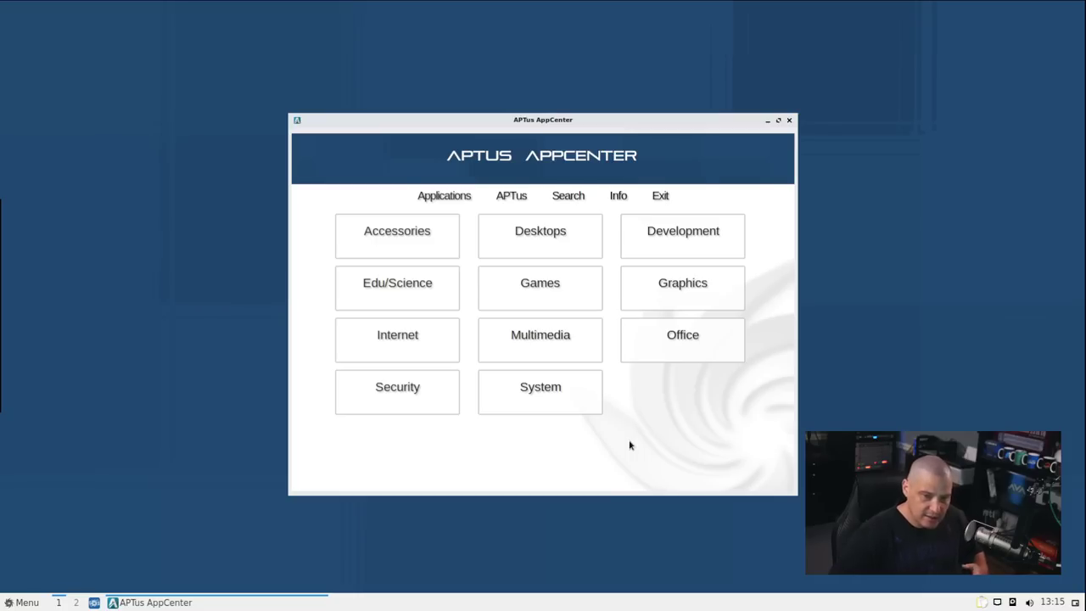
# Install the Fish package from System > Shells in AppCenter and return to the main screen
pyautogui.click(558, 395)
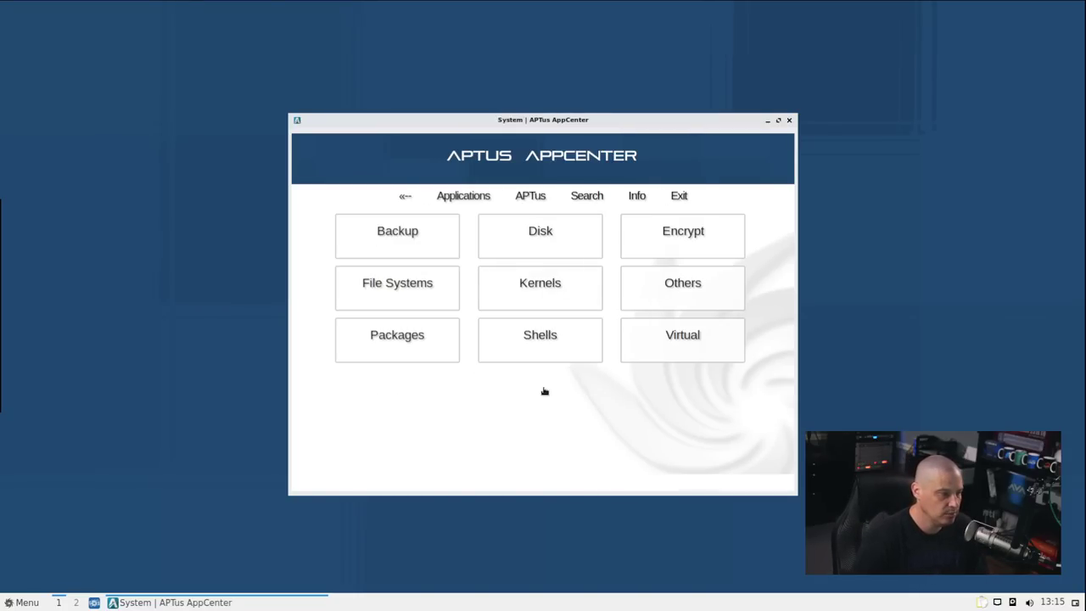
pyautogui.click(542, 347)
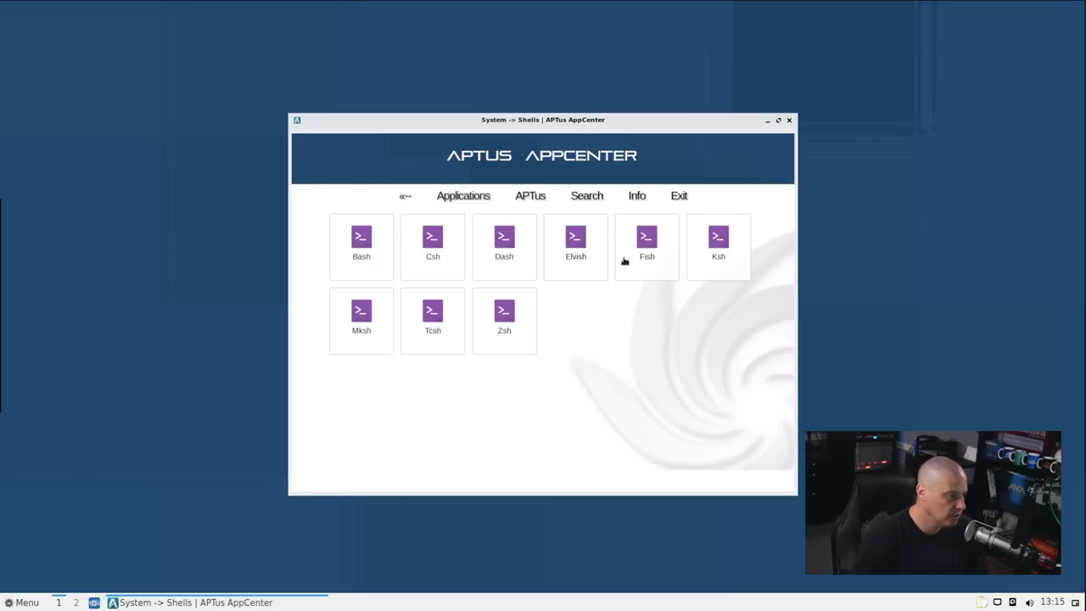
pyautogui.click(634, 245)
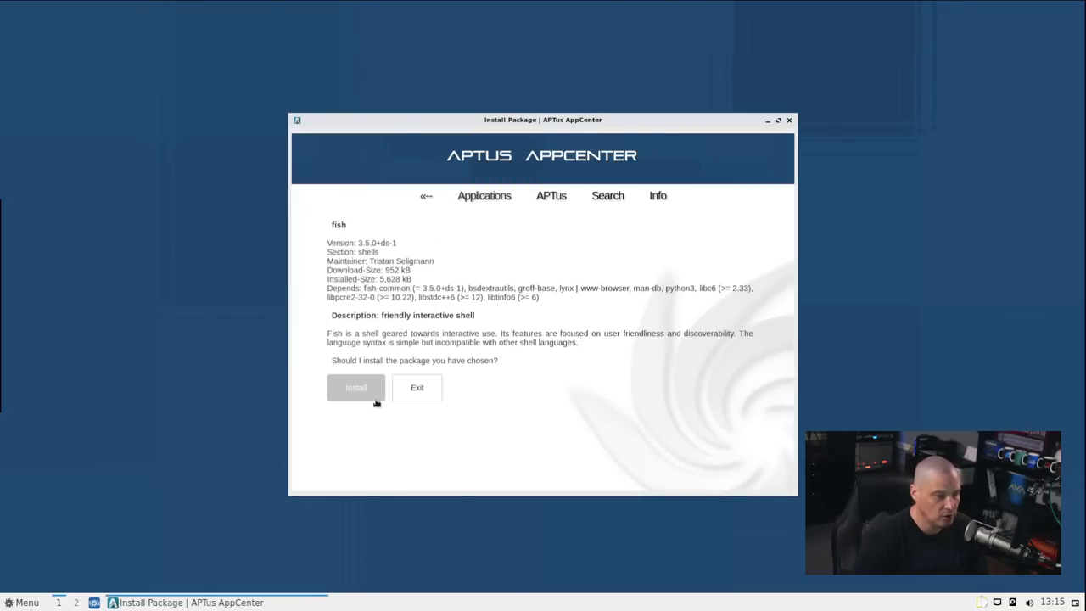
pyautogui.click(360, 390)
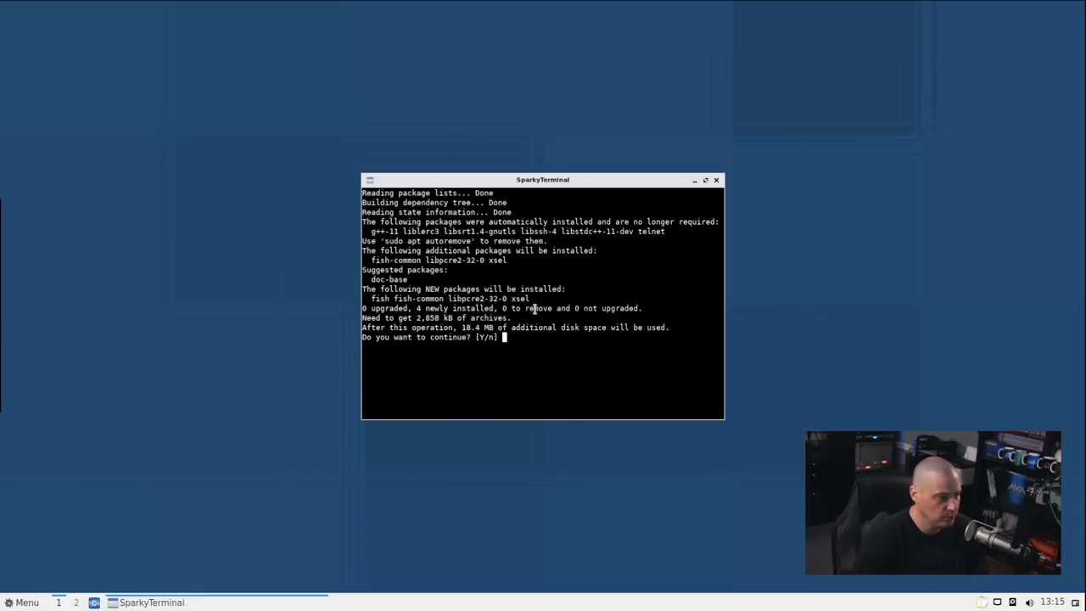
pyautogui.press('Return')
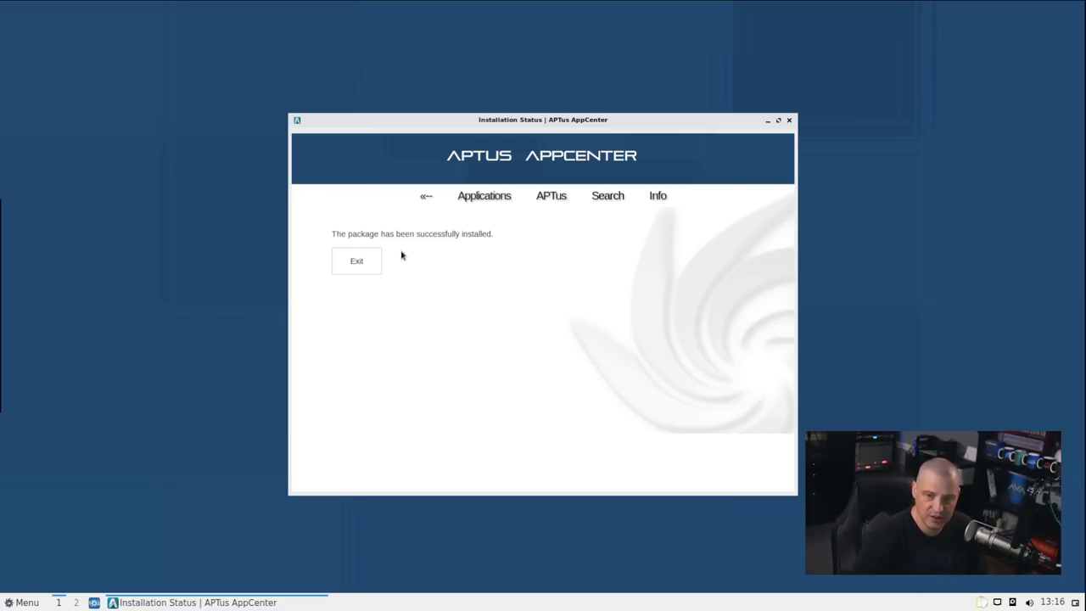
pyautogui.click(375, 266)
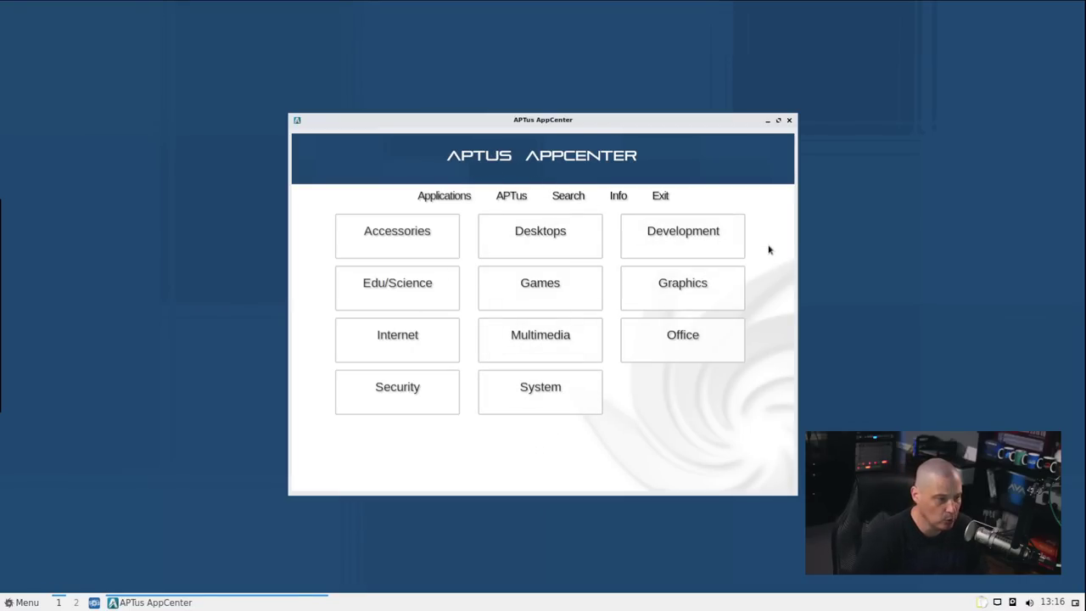
# Close AppCenter, launch Welcome via a 'welcome' menu search, try Upgrade, then open System info
pyautogui.click(789, 119)
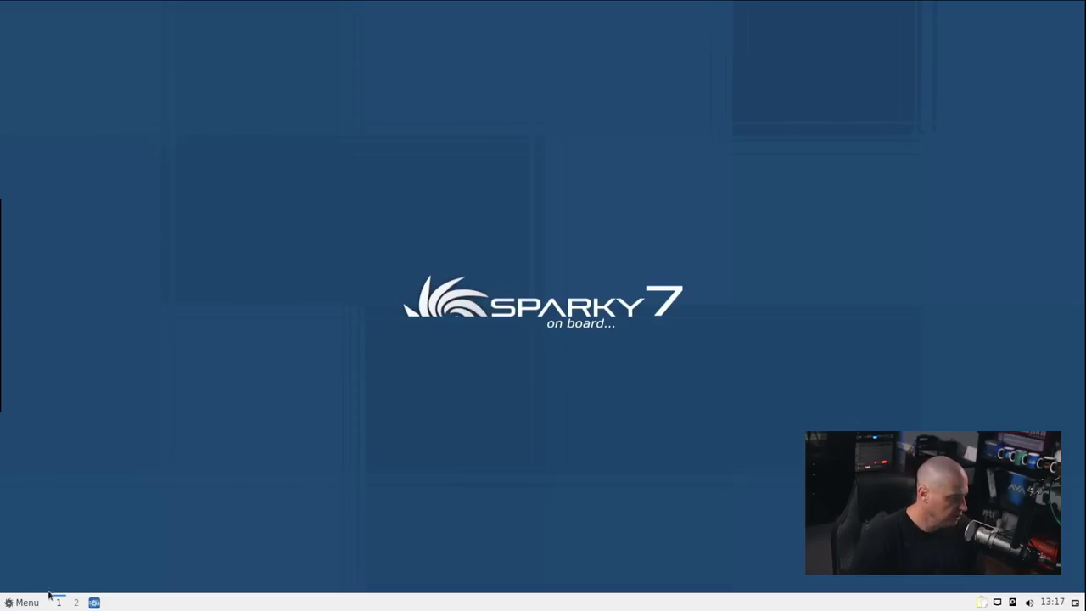
pyautogui.click(20, 603)
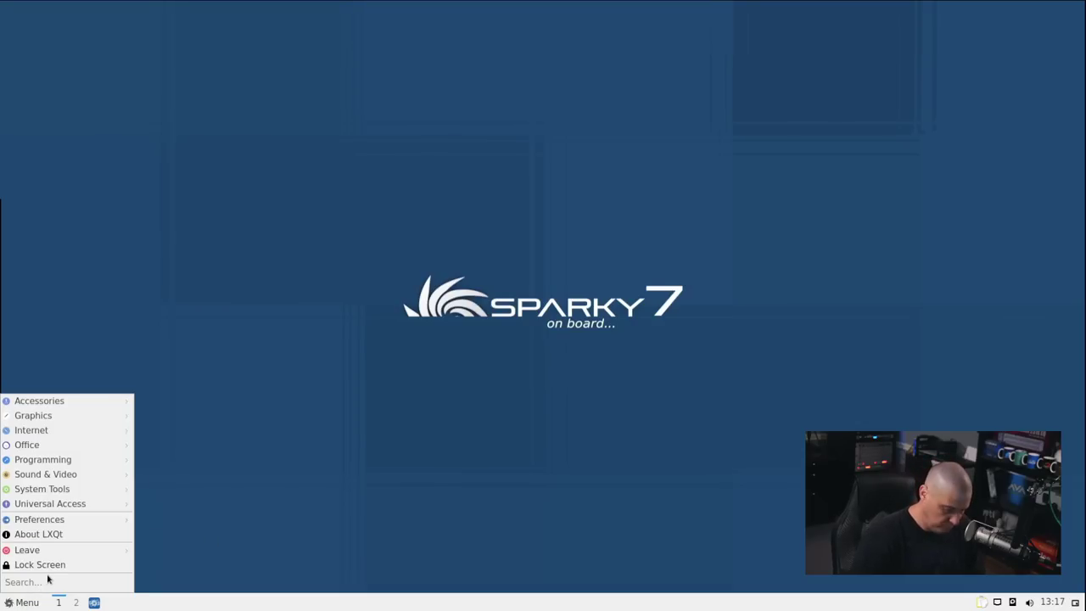
pyautogui.write('welcome')
pyautogui.press('Return')
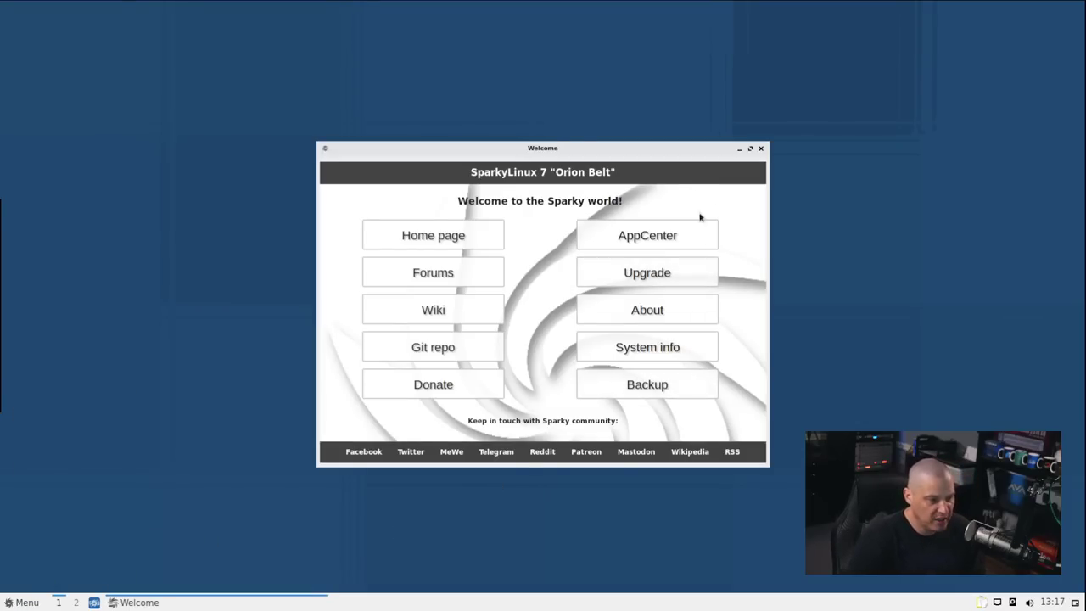
pyautogui.click(667, 274)
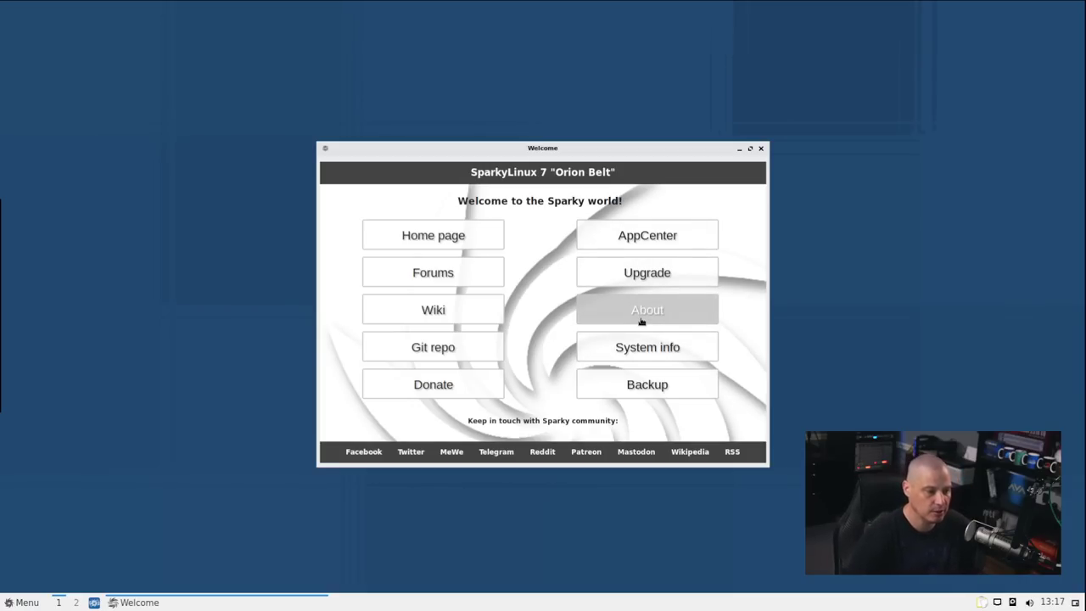
pyautogui.click(683, 348)
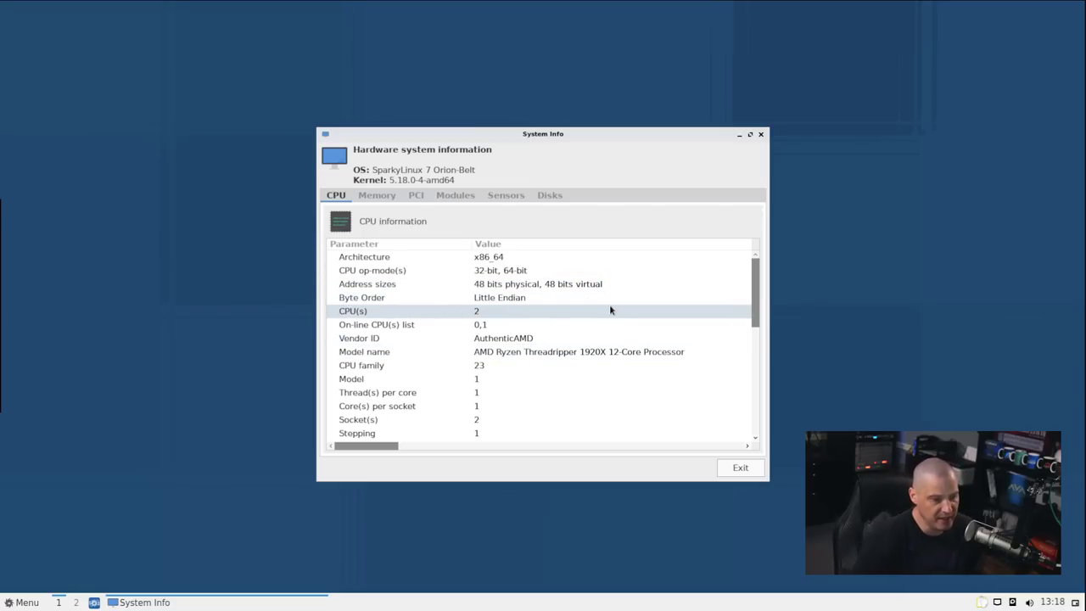
# Move System Info to the upper right and search the application menu for 'term'
pyautogui.moveTo(628, 138); pyautogui.dragTo(798, 71)
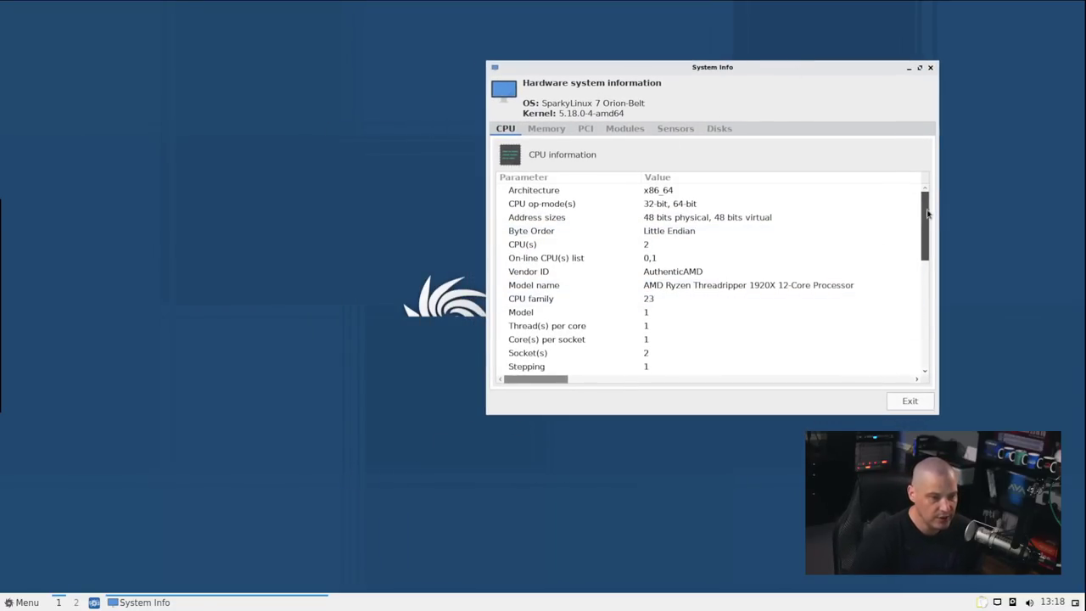
pyautogui.moveTo(927, 214)
pyautogui.mouseDown()
pyautogui.moveTo(927, 315)
pyautogui.moveTo(928, 214)
pyautogui.mouseUp()
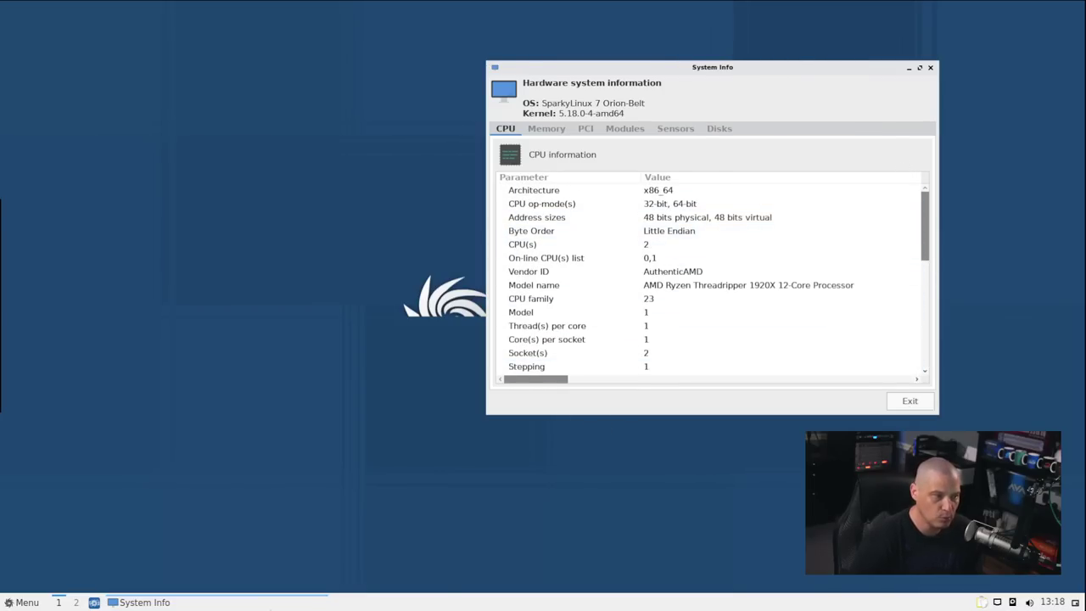
pyautogui.click(20, 602)
pyautogui.write('welcome')
pyautogui.press('BackSpace')
pyautogui.press('BackSpace')
pyautogui.press('BackSpace')
pyautogui.press('BackSpace')
pyautogui.press('BackSpace')
pyautogui.press('BackSpace')
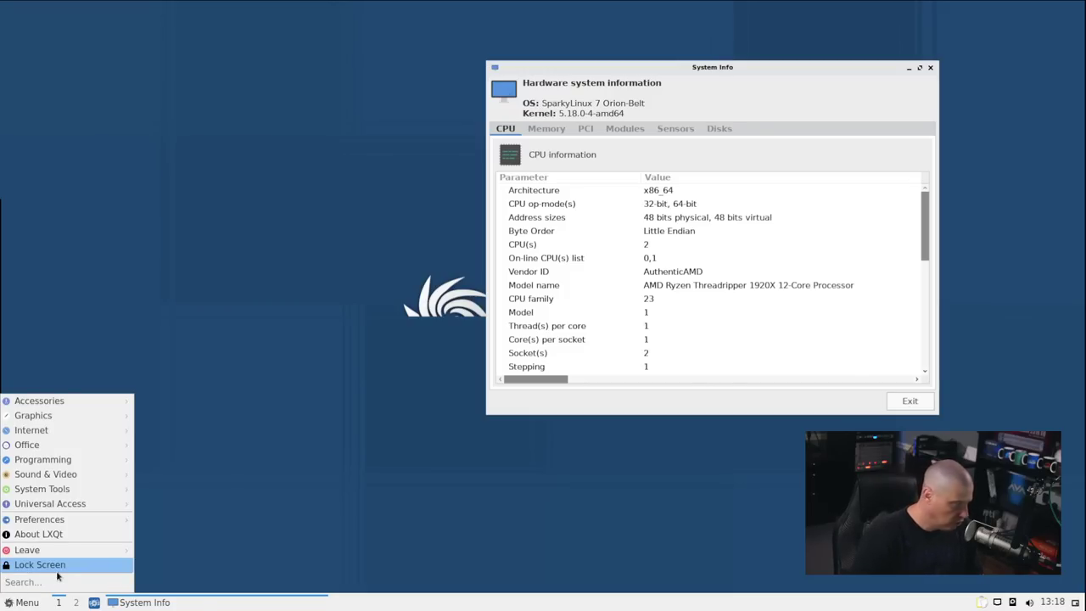
pyautogui.write('term')
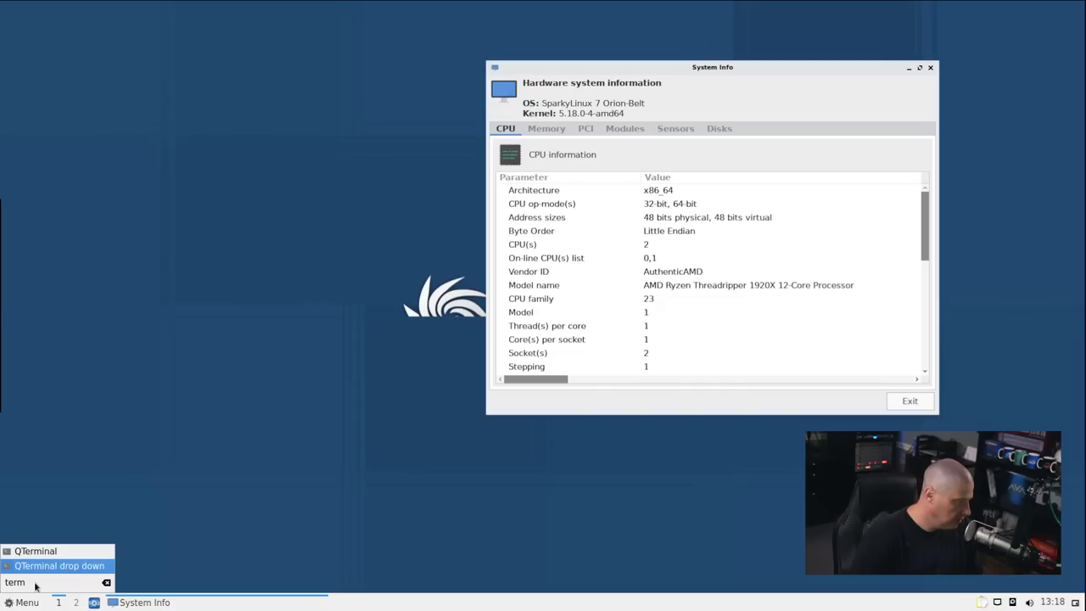
# Run xprop in QTerminal on the System Info window, then close the terminal
pyautogui.press('Return')
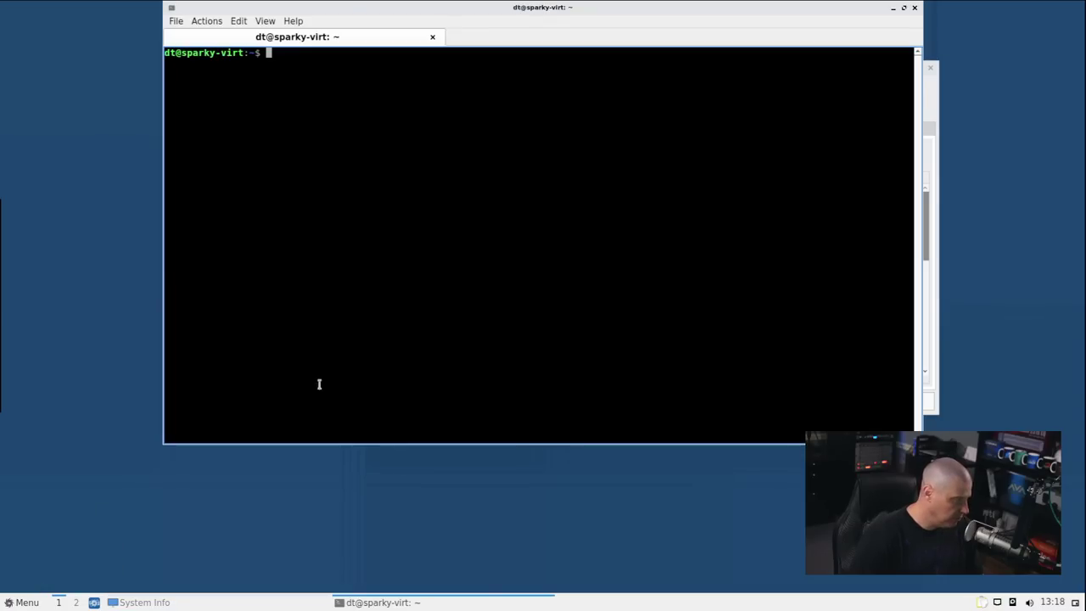
pyautogui.moveTo(664, 6); pyautogui.dragTo(577, 138)
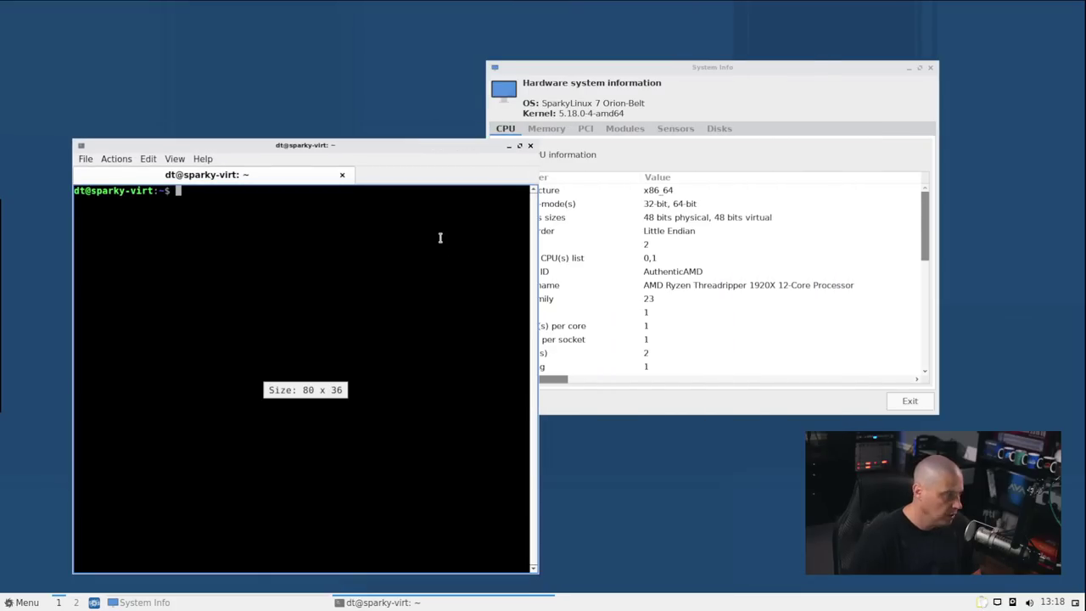
pyautogui.write('xprop')
pyautogui.press('Return')
pyautogui.click(681, 211)
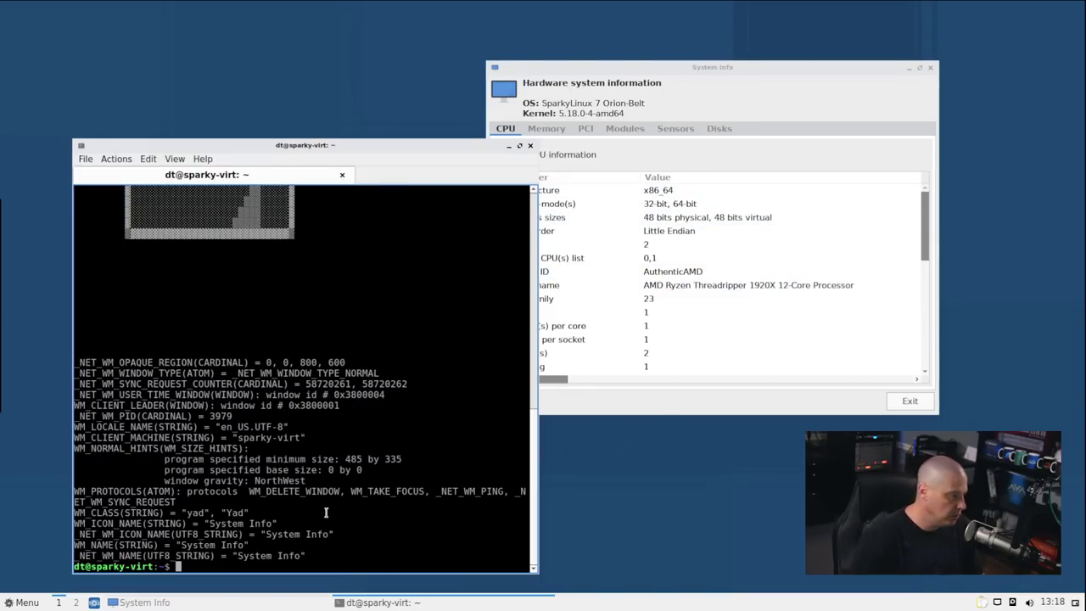
pyautogui.moveTo(231, 513); pyautogui.dragTo(239, 513)
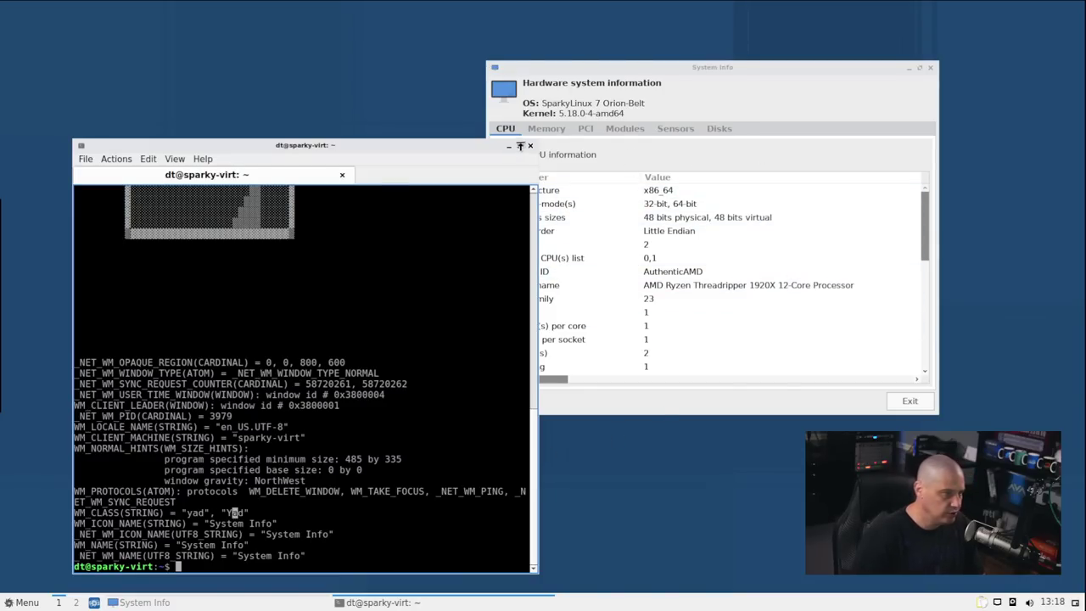
pyautogui.click(530, 145)
# View System Info's Memory, Modules, PCI, Sensors and Disks tabs, then exit it
pyautogui.click(376, 195)
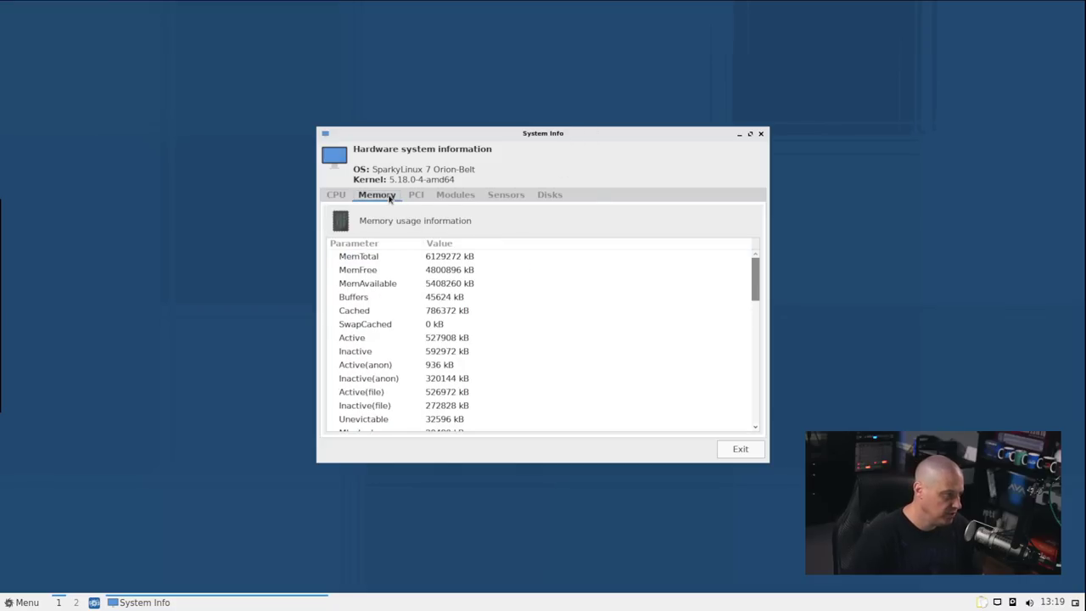
pyautogui.click(442, 195)
pyautogui.click(416, 195)
pyautogui.click(507, 196)
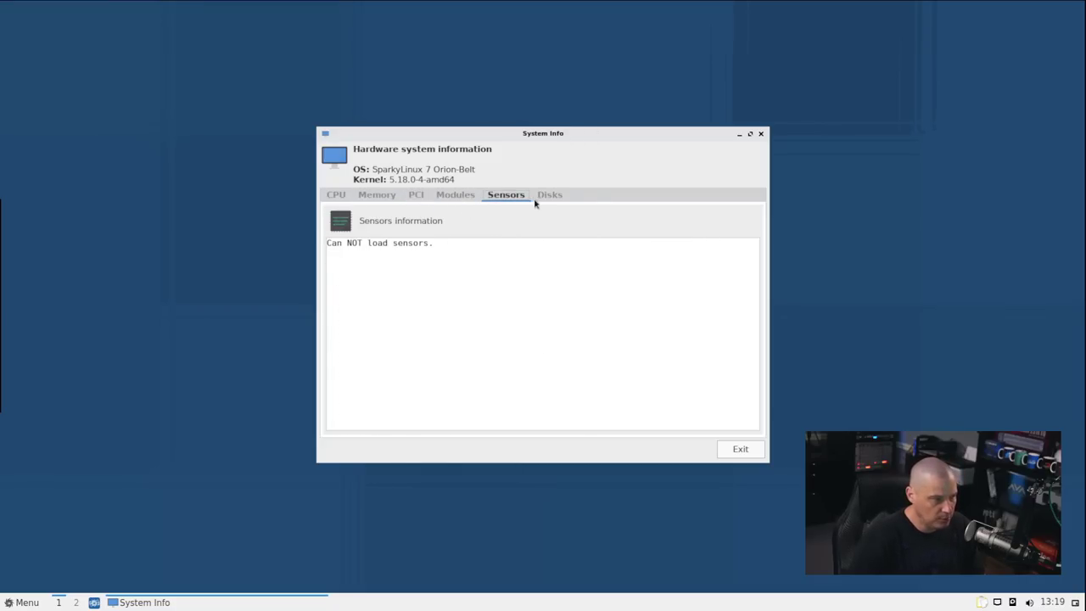
pyautogui.click(548, 196)
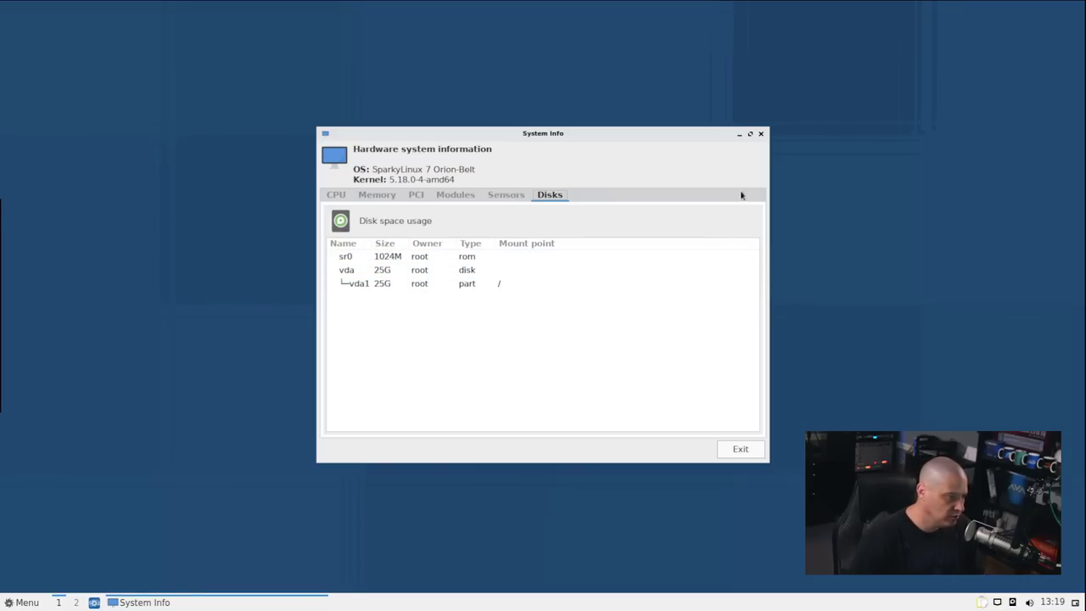
pyautogui.click(742, 452)
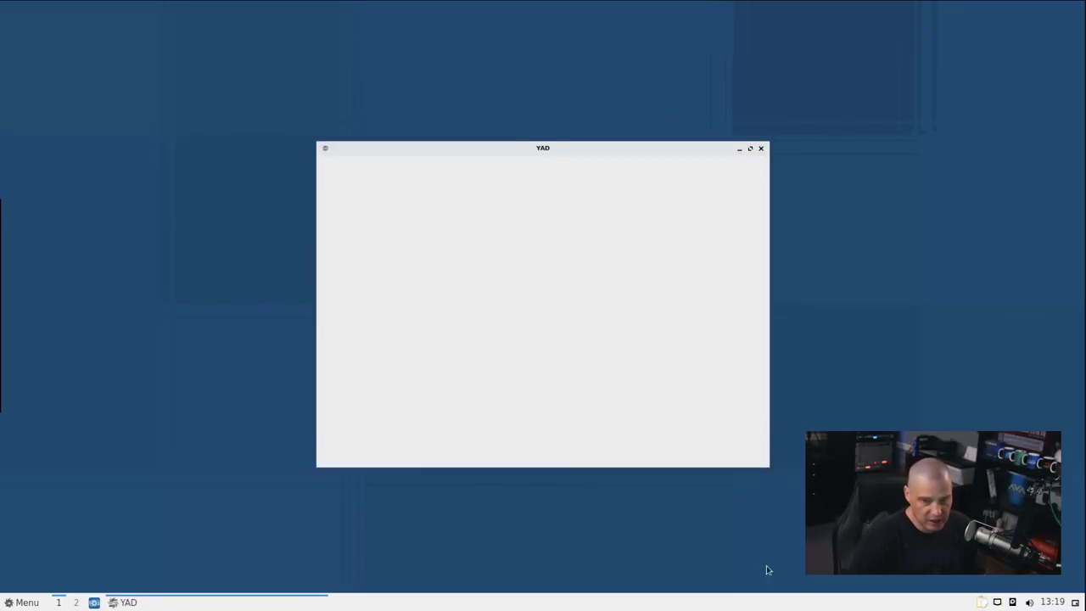
# Open the Backup wiki page from Welcome, dismiss Firefox's bars, then close Firefox and Welcome
pyautogui.click(655, 389)
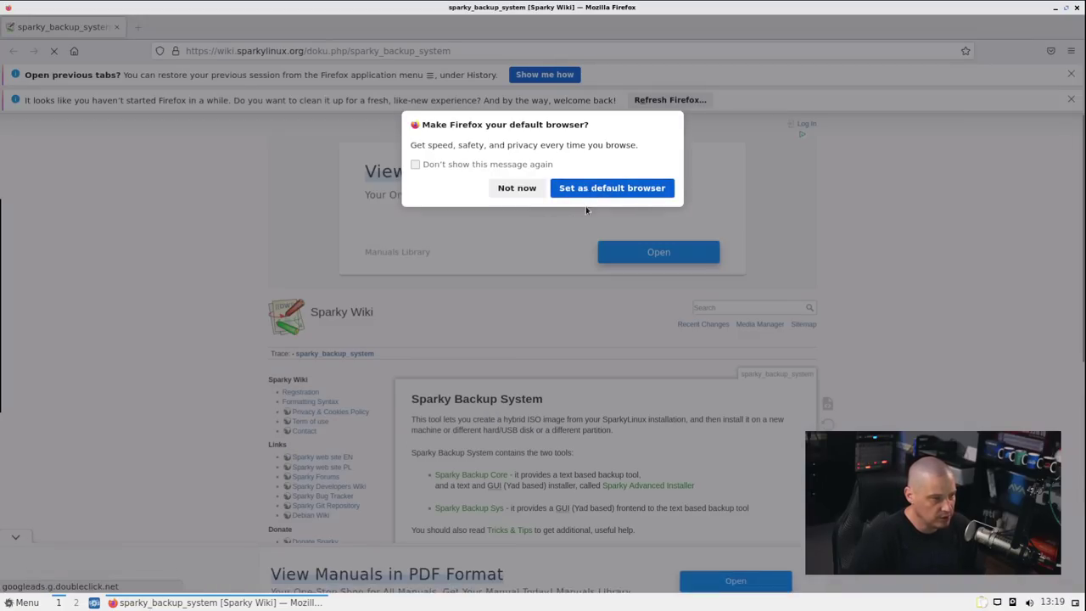
pyautogui.click(601, 194)
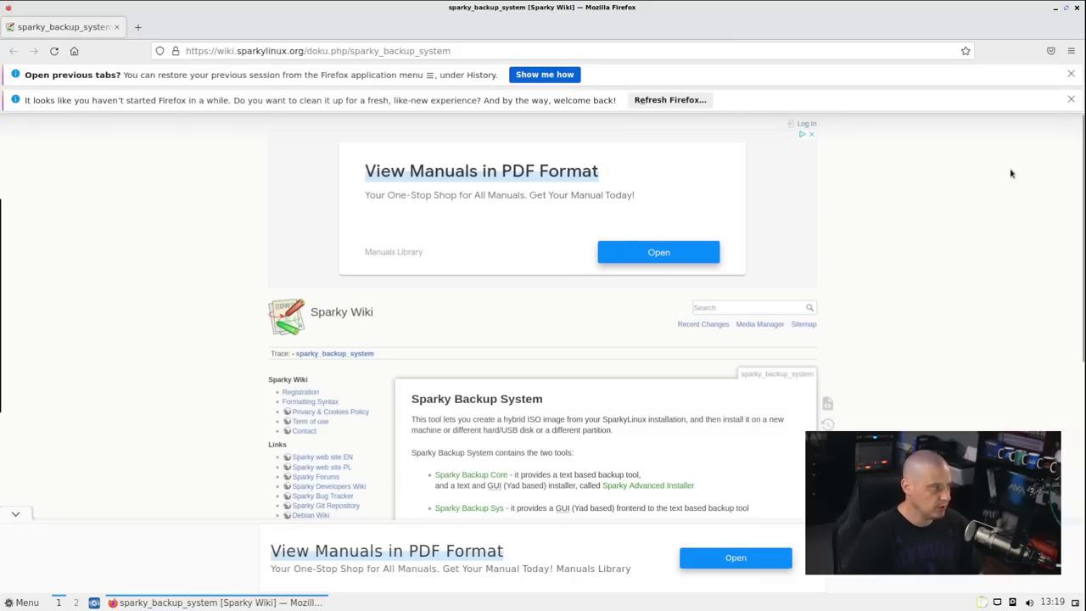
pyautogui.click(1070, 75)
pyautogui.click(1069, 75)
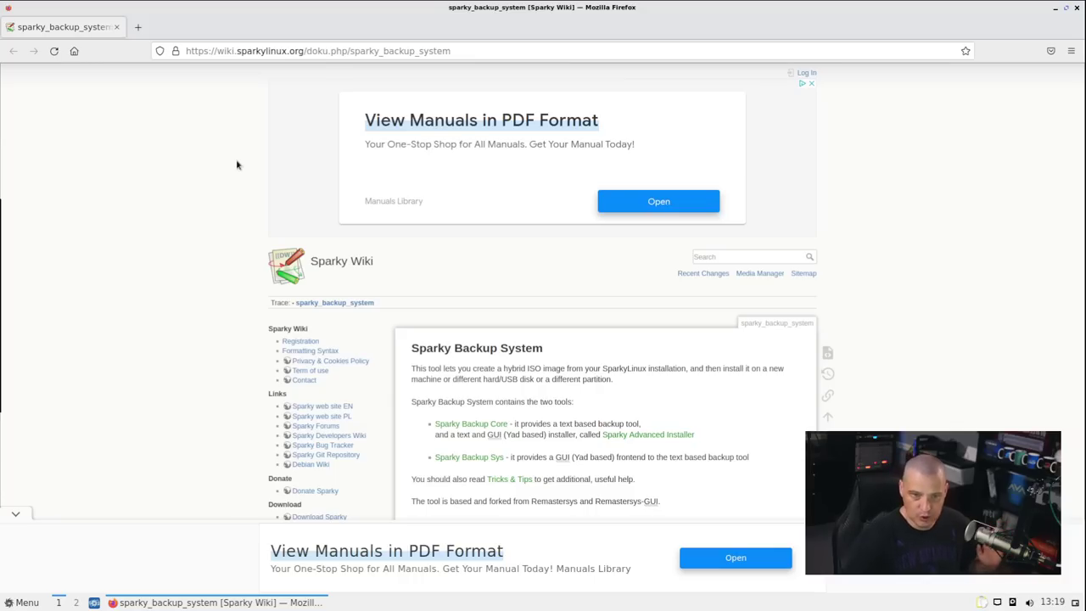
pyautogui.scroll(-5, 540, 283)
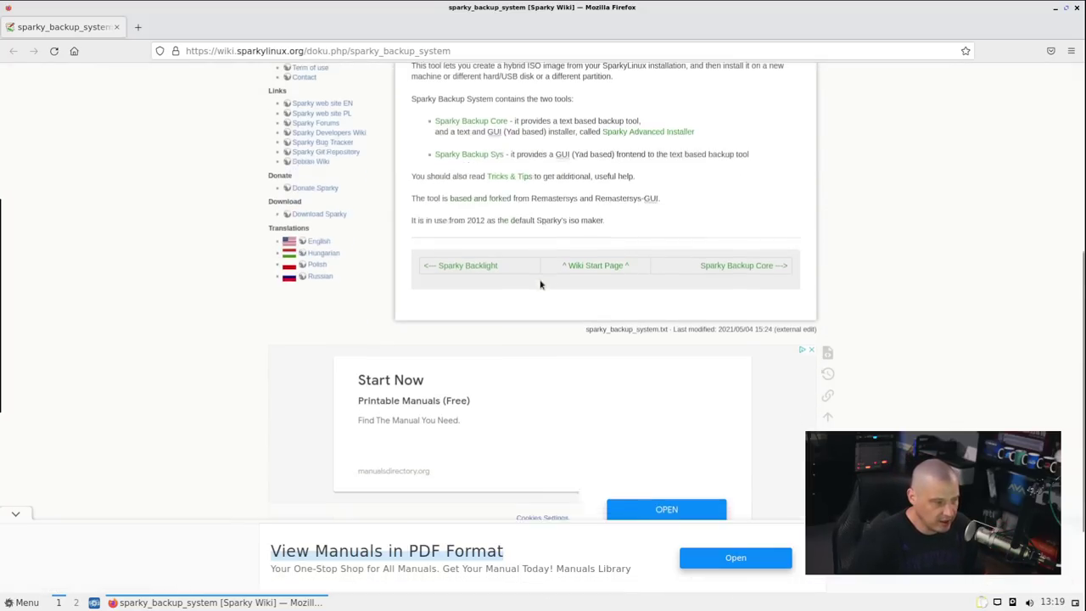
pyautogui.scroll(5, 540, 283)
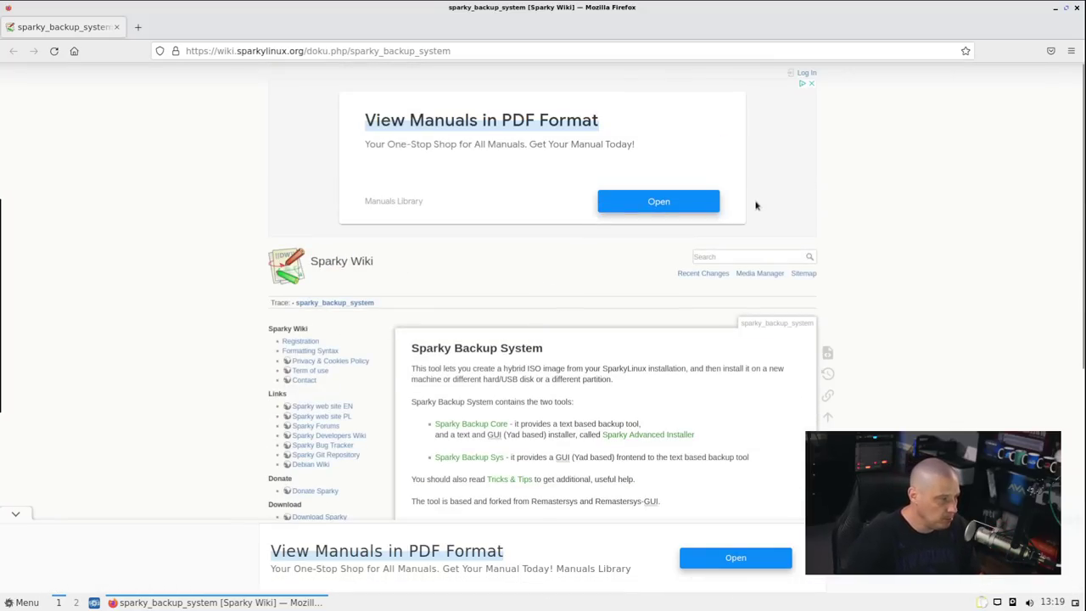
pyautogui.click(1076, 8)
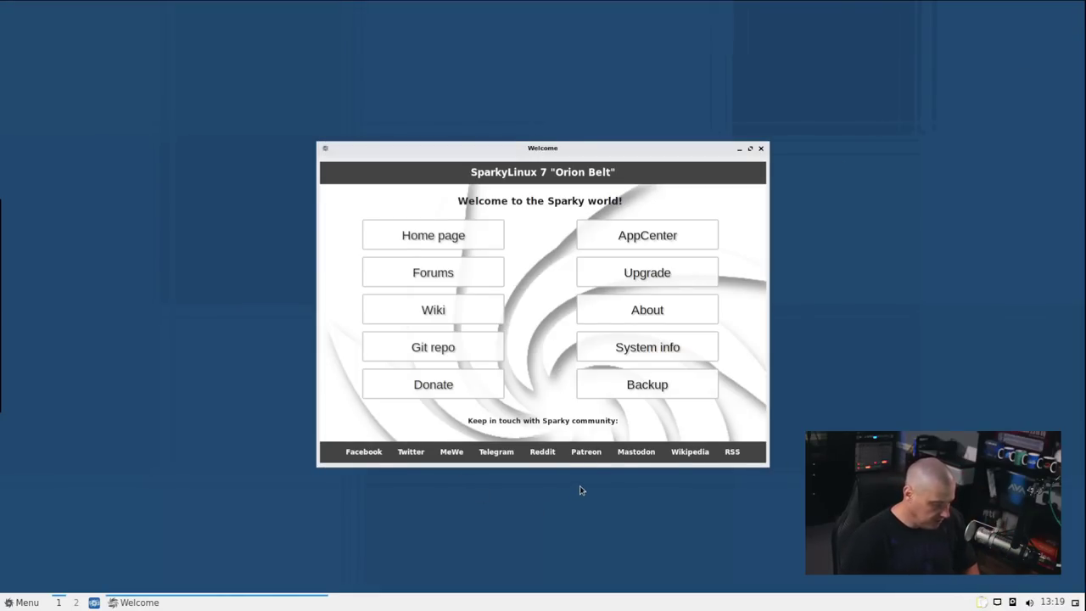
pyautogui.click(761, 149)
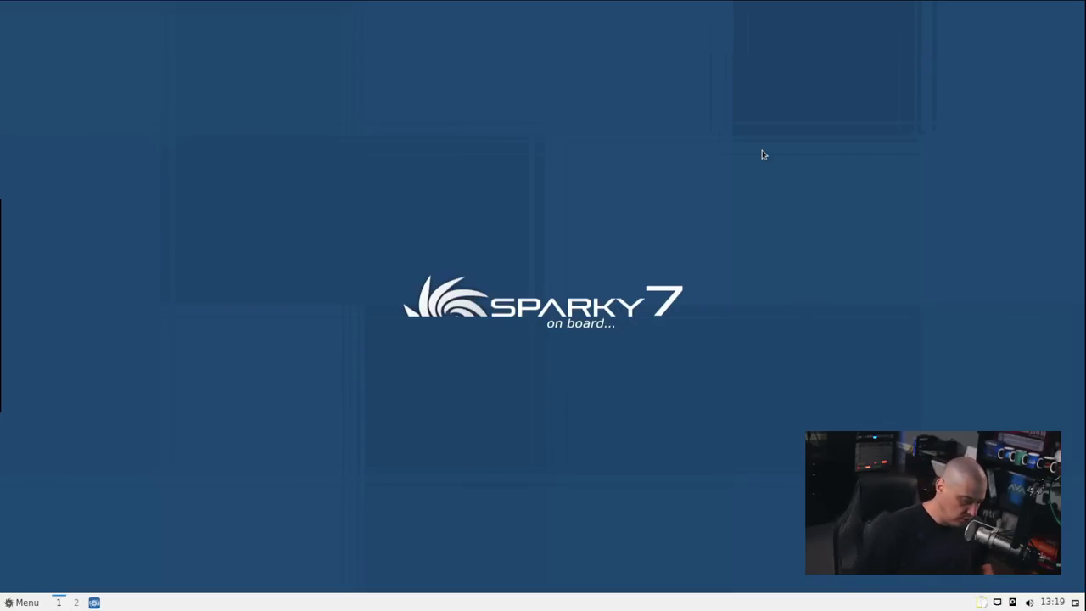
# Launch FeatherPad from the Accessories menu
pyautogui.click(26, 602)
pyautogui.write('ter')
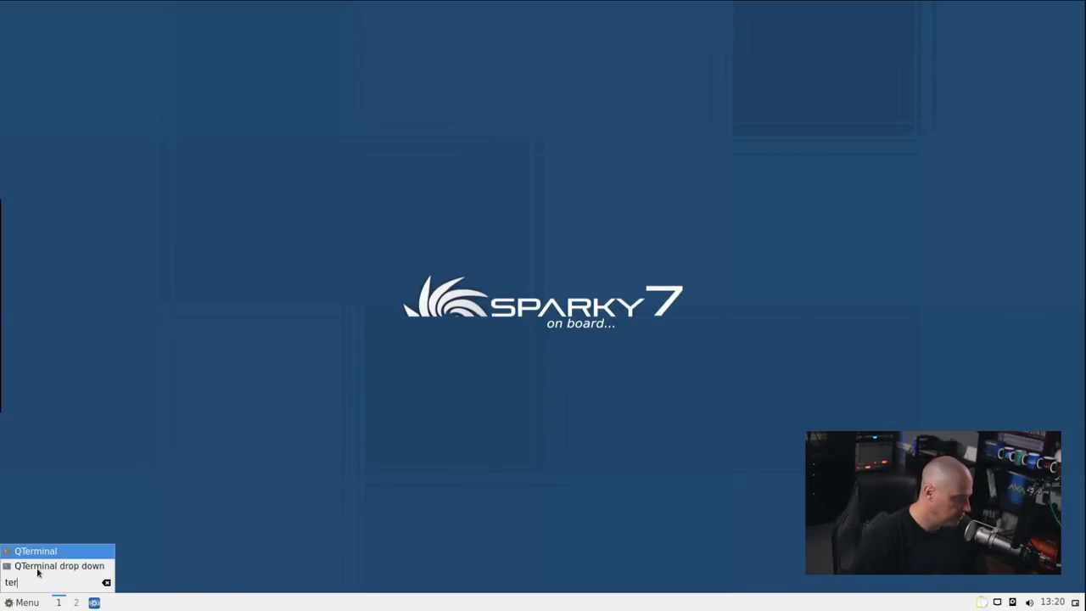
pyautogui.press('BackSpace')
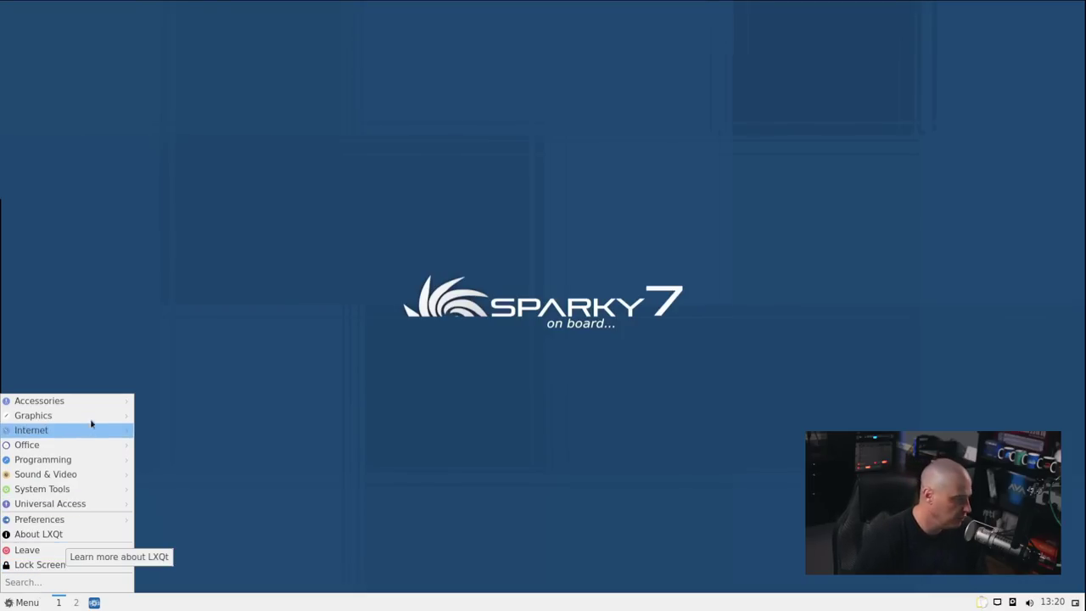
pyautogui.moveTo(82, 409)
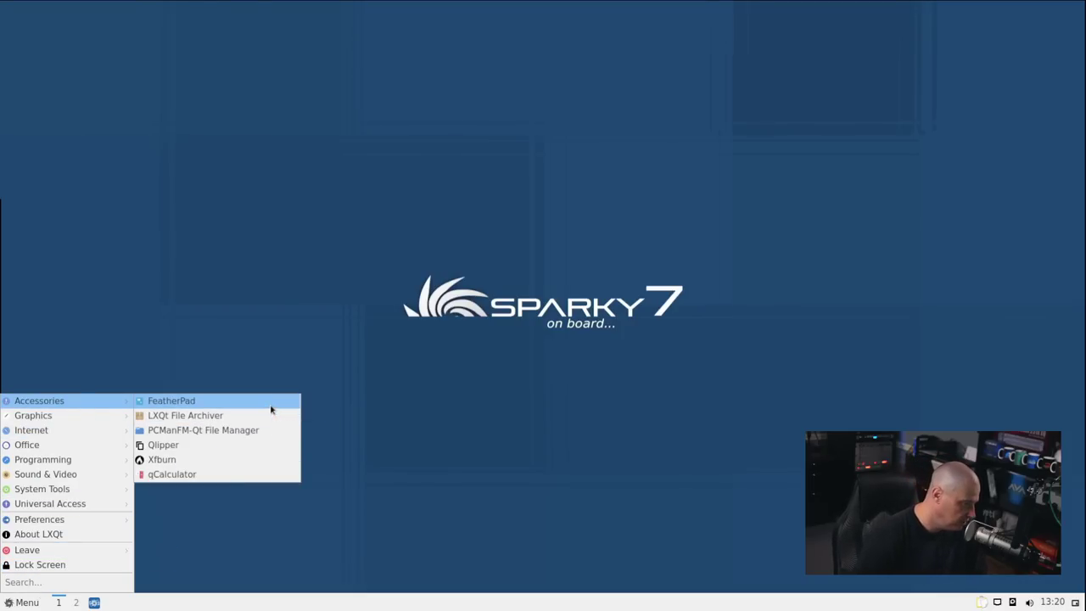
pyautogui.click(272, 404)
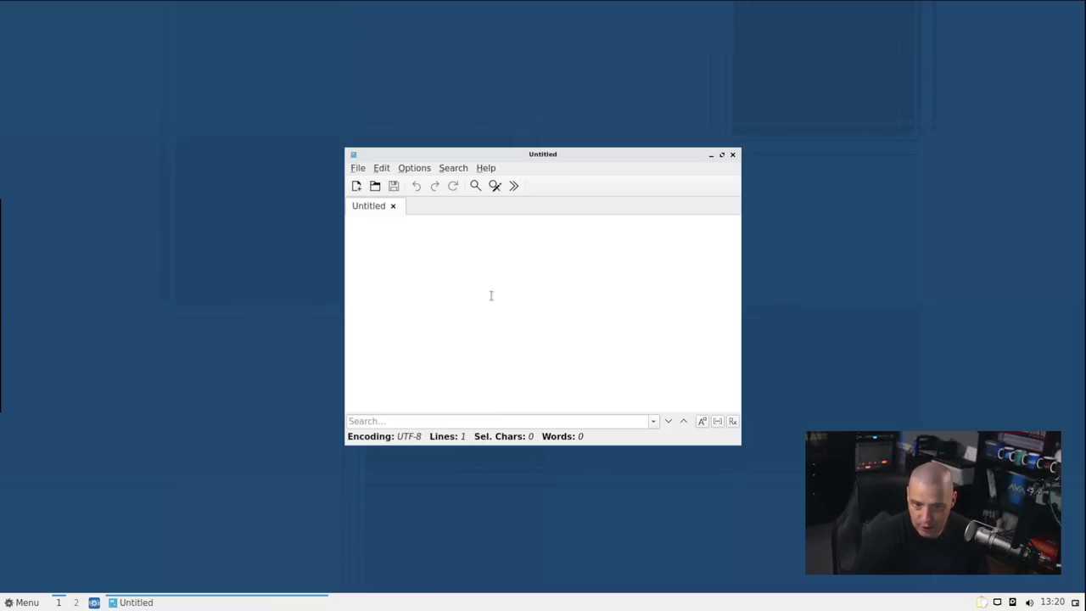
# View FeatherPad's About box (version 1.0.1), close FeatherPad, and reopen the Accessories menu
pyautogui.click(485, 168)
pyautogui.click(502, 197)
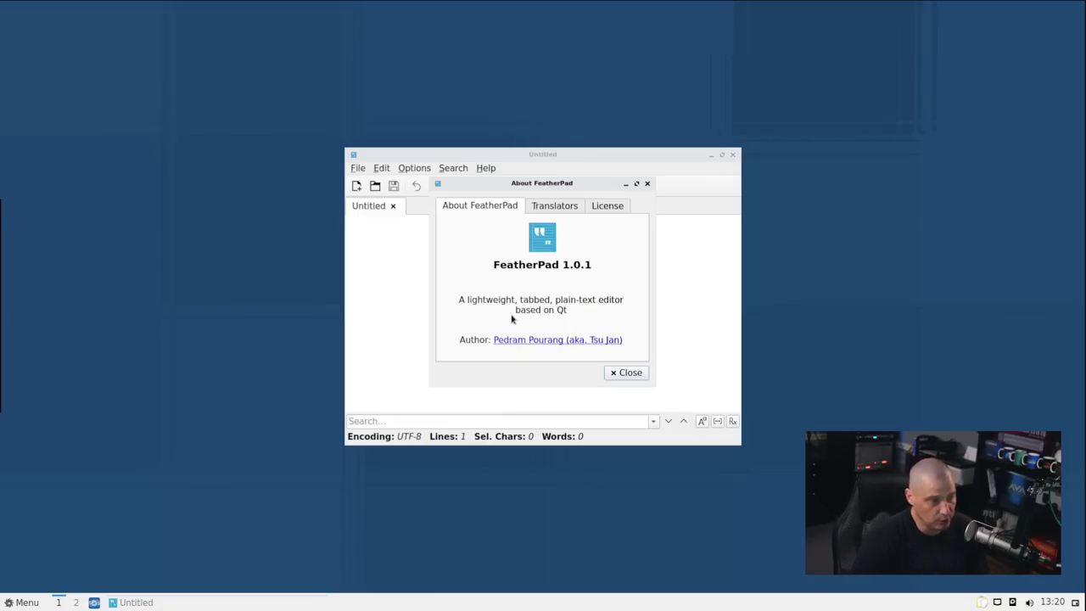
pyautogui.click(647, 184)
pyautogui.click(732, 155)
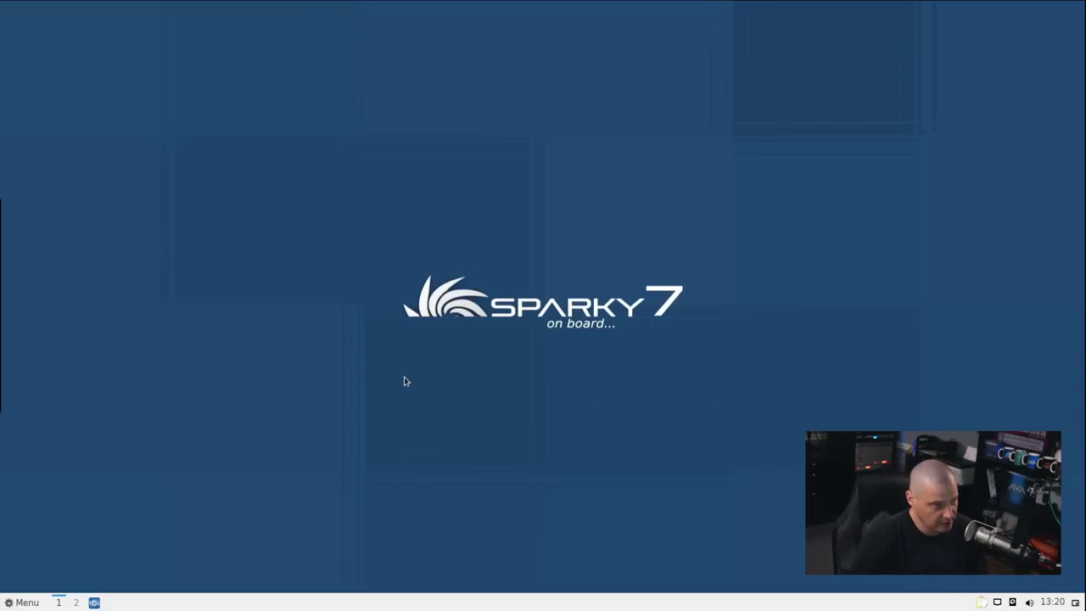
pyautogui.click(31, 602)
pyautogui.moveTo(72, 410)
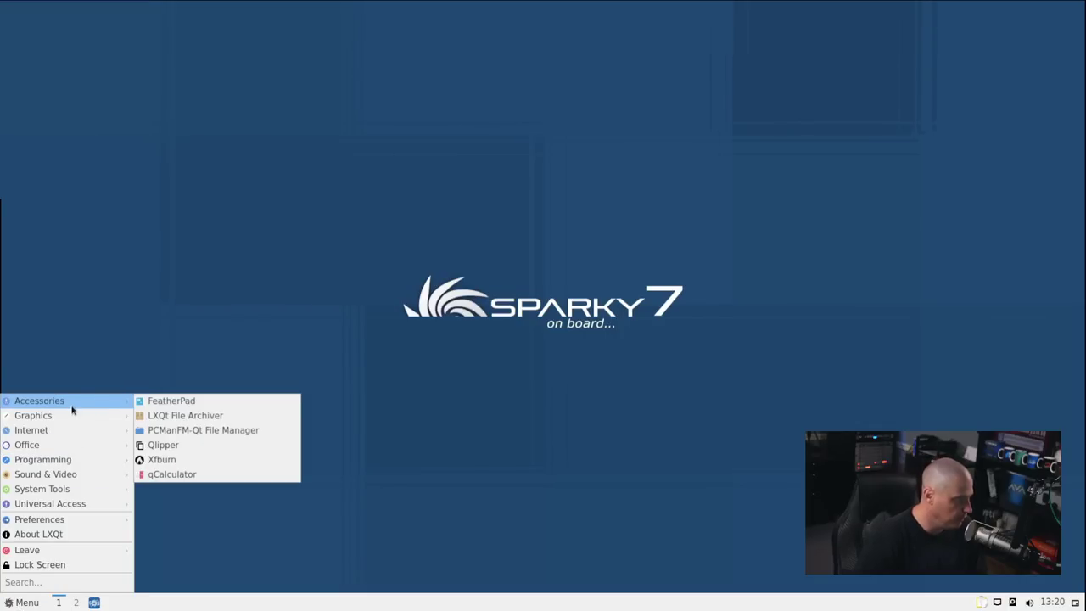
# Launch PCManFM-Qt, view its version 0.16.0 About box, then close the file manager
pyautogui.click(223, 432)
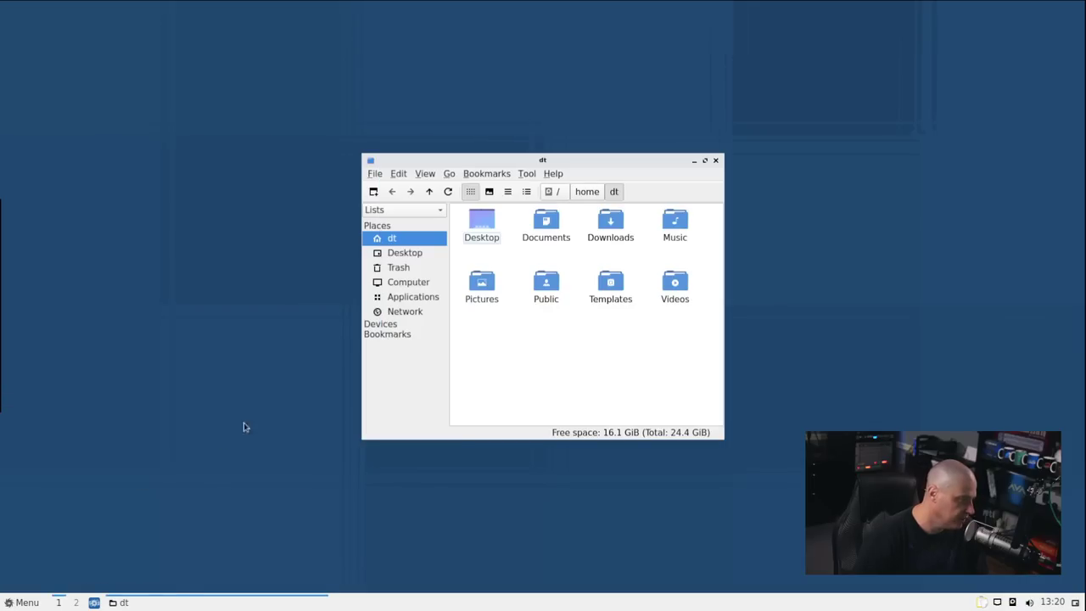
pyautogui.click(553, 173)
pyautogui.click(567, 184)
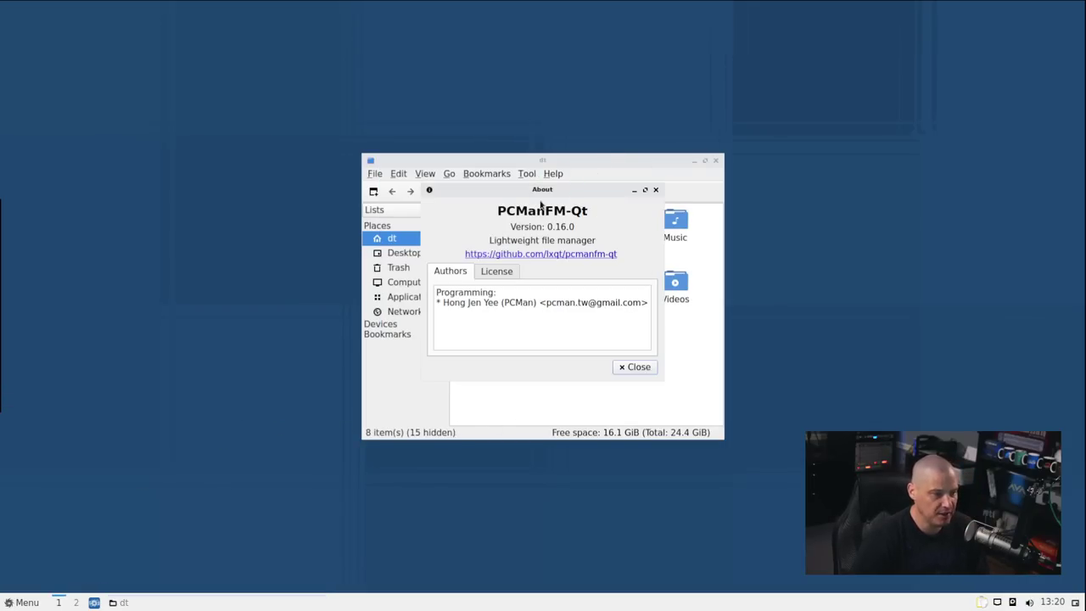
pyautogui.moveTo(546, 190); pyautogui.dragTo(756, 90)
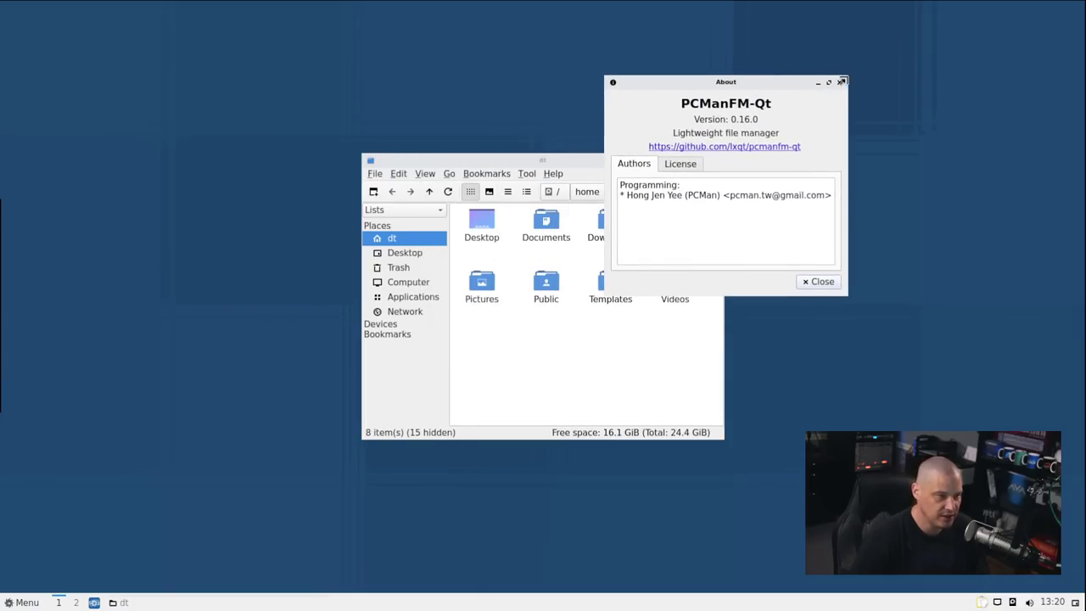
pyautogui.click(841, 81)
pyautogui.click(715, 160)
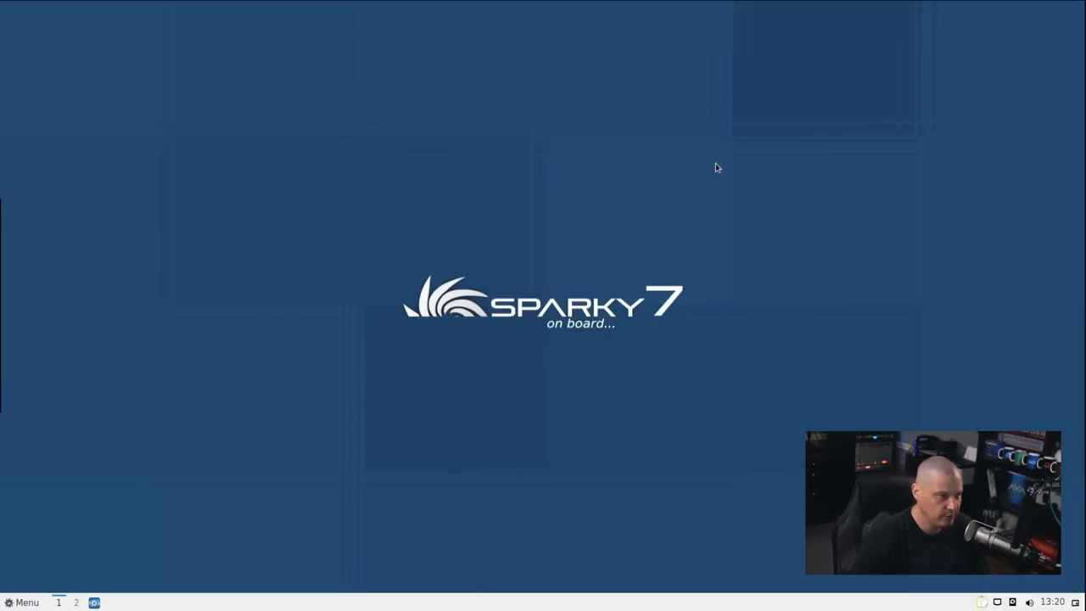
# Check the clipboard manager's tray options, then reopen the Accessories menu
pyautogui.click(19, 602)
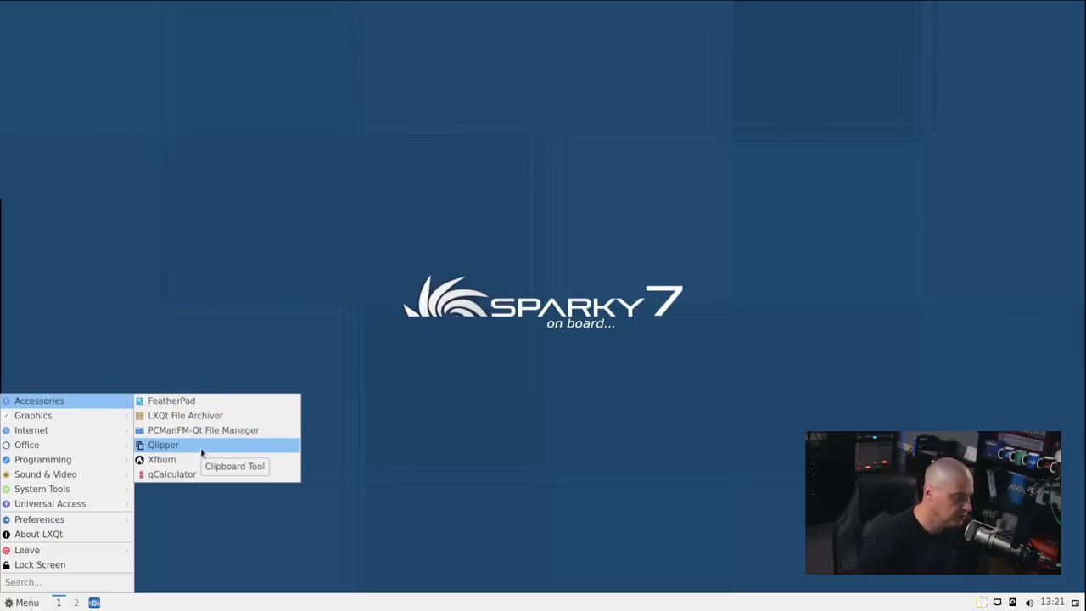
pyautogui.click(982, 602)
pyautogui.click(981, 602)
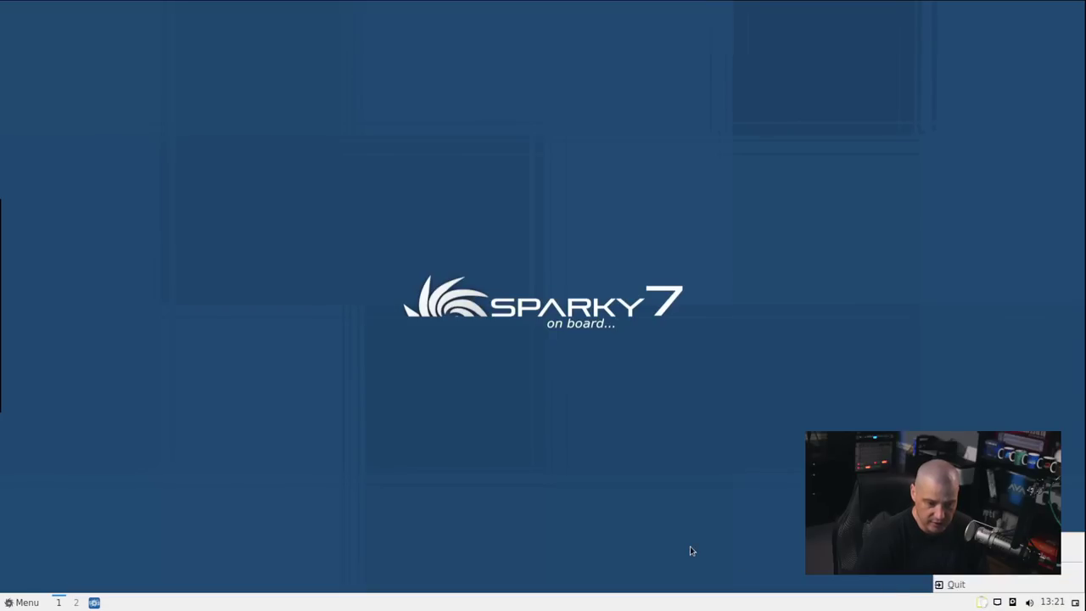
pyautogui.click(21, 602)
pyautogui.moveTo(39, 400)
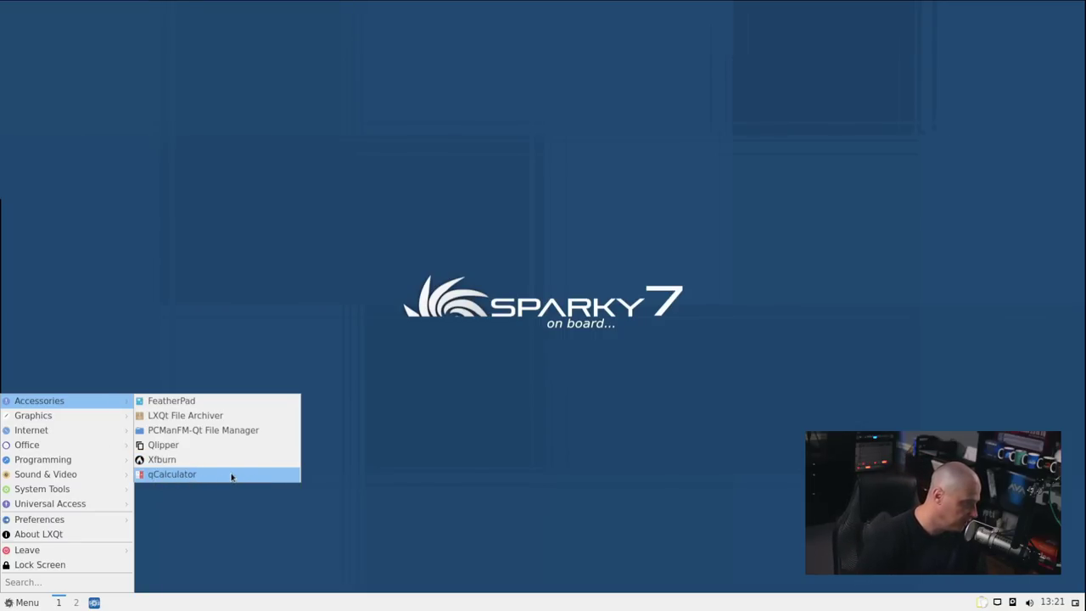
# Launch qCalculator, close it, and open the application menu
pyautogui.click(231, 476)
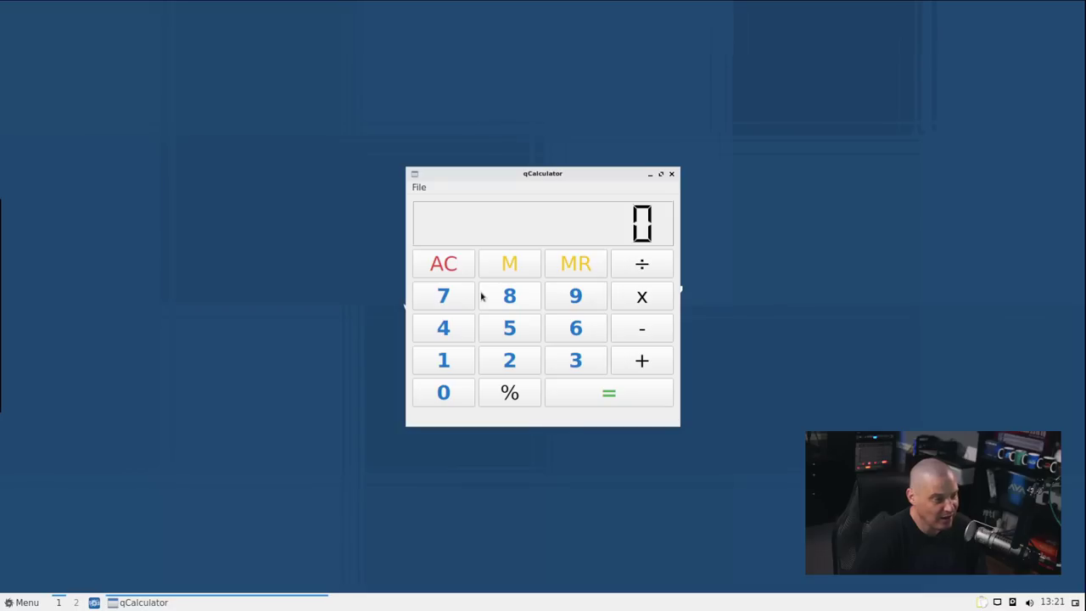
pyautogui.click(671, 174)
pyautogui.click(14, 604)
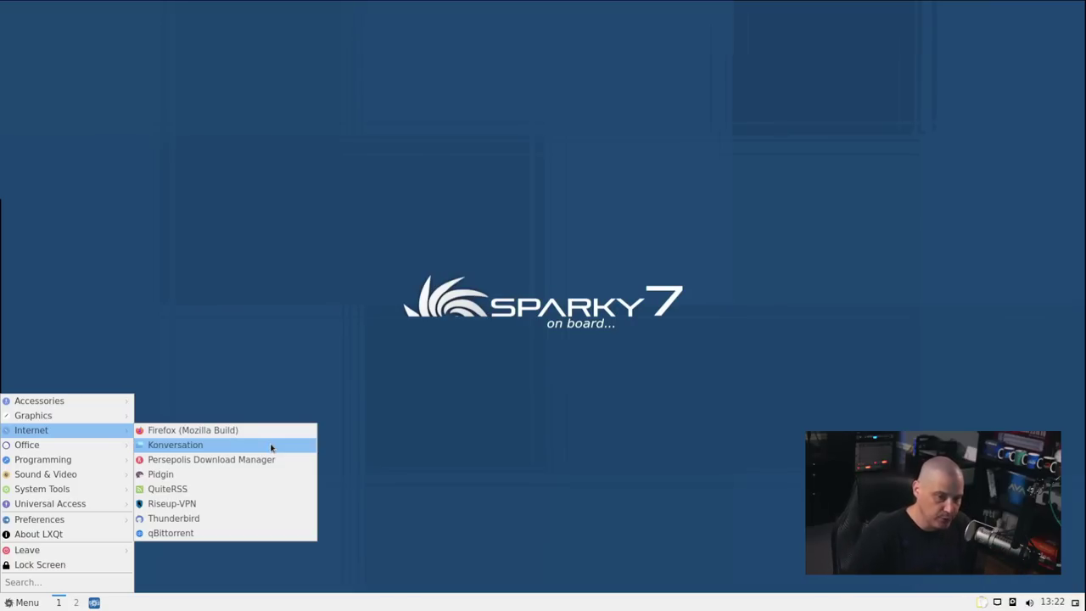
pyautogui.click(271, 447)
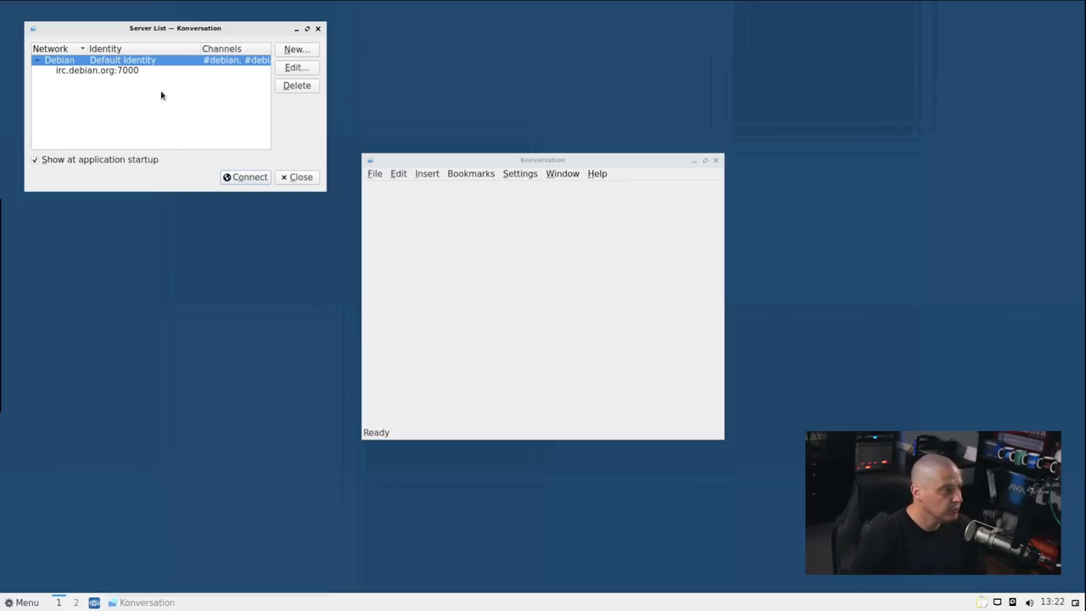
pyautogui.click(318, 28)
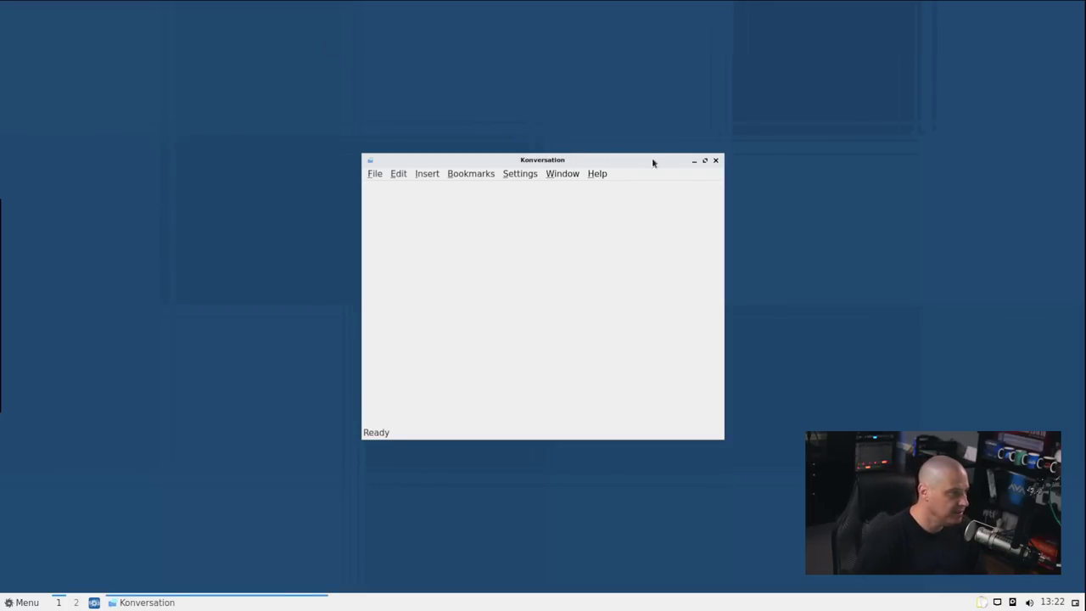
pyautogui.click(716, 161)
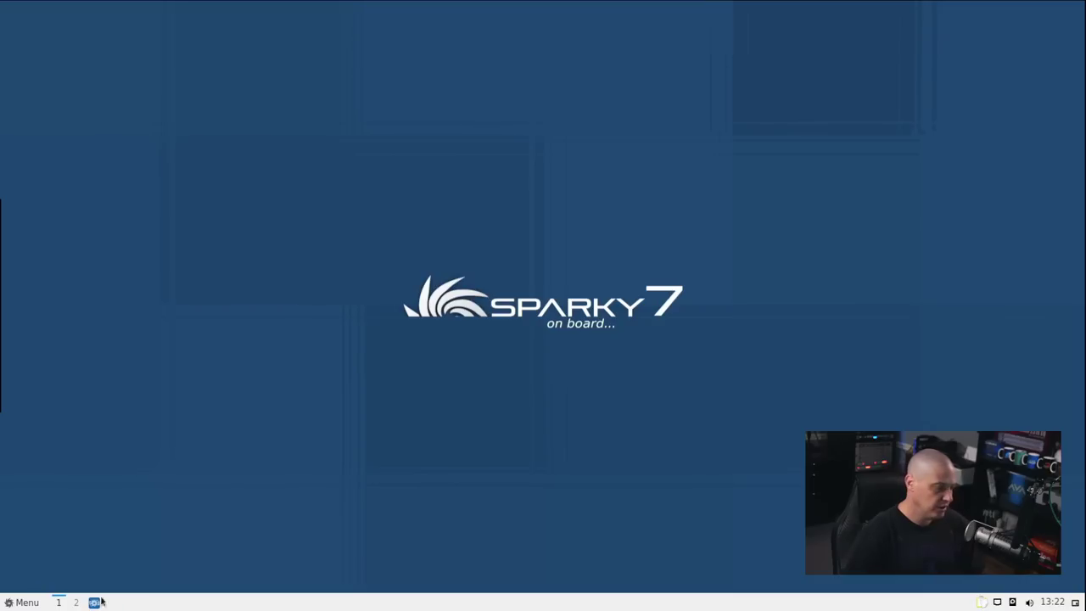
pyautogui.click(25, 600)
pyautogui.moveTo(77, 419)
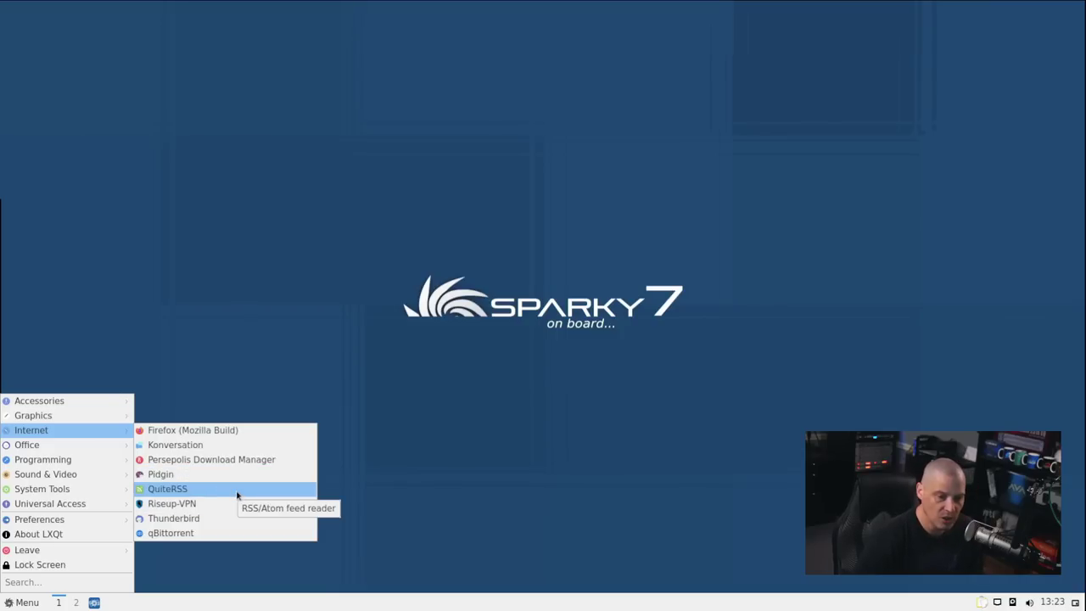
pyautogui.click(236, 492)
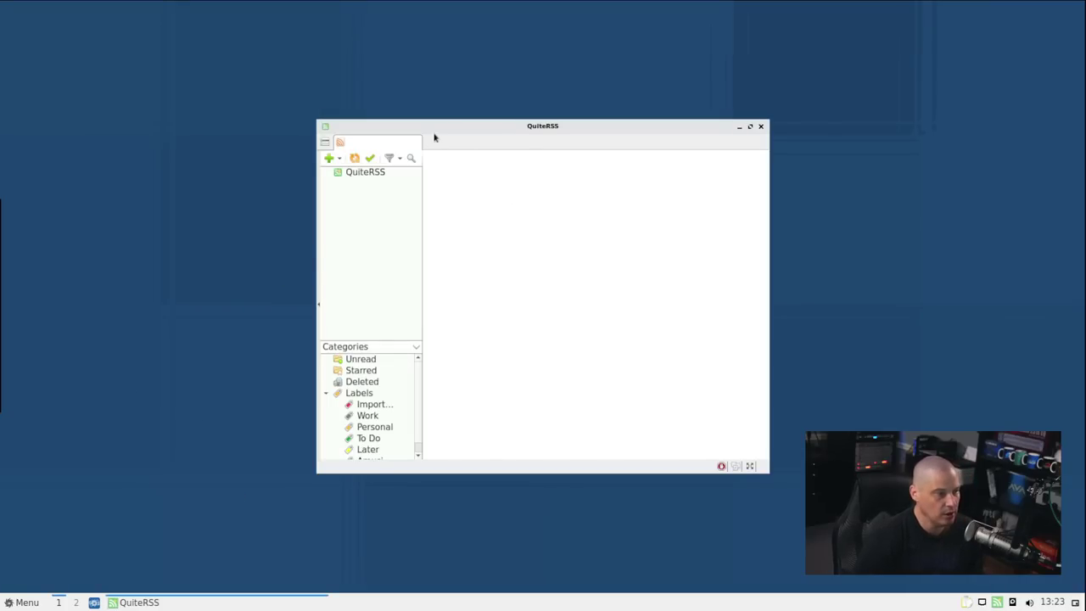
pyautogui.click(761, 127)
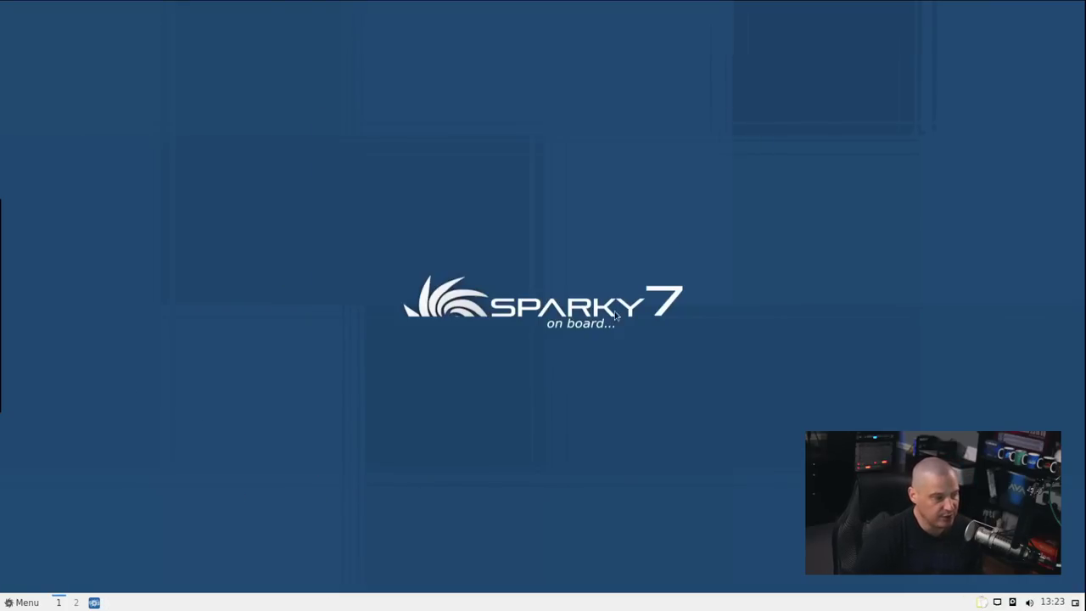
pyautogui.click(29, 603)
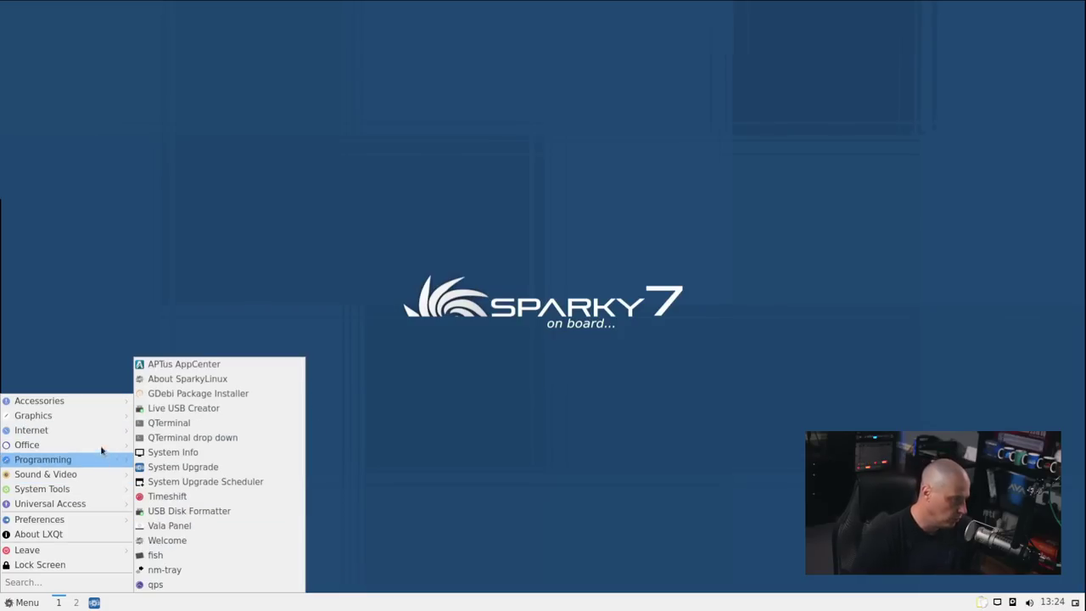
pyautogui.moveTo(97, 447)
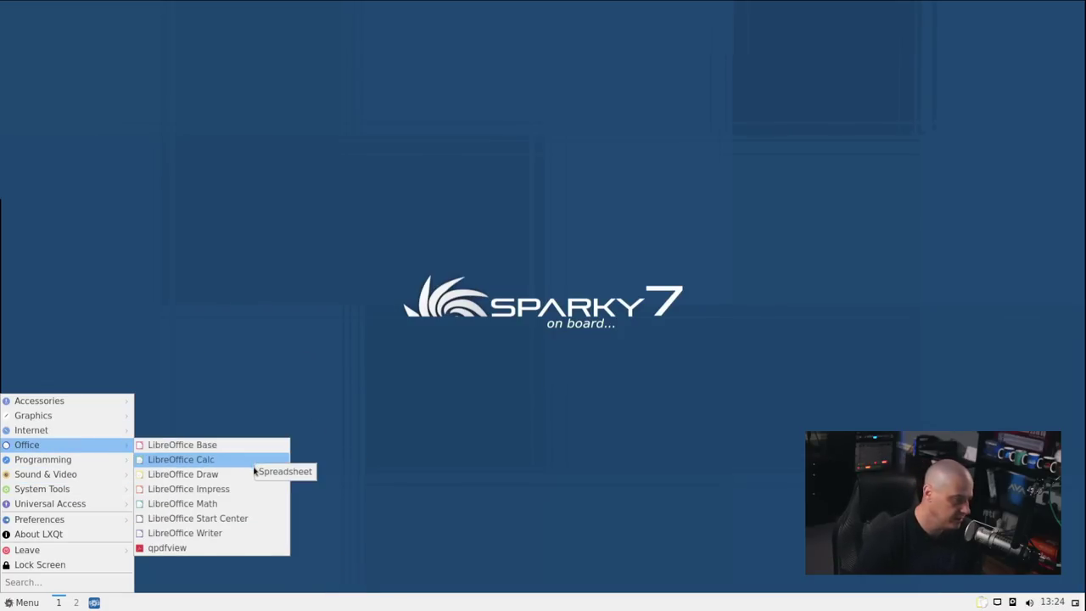
pyautogui.click(235, 549)
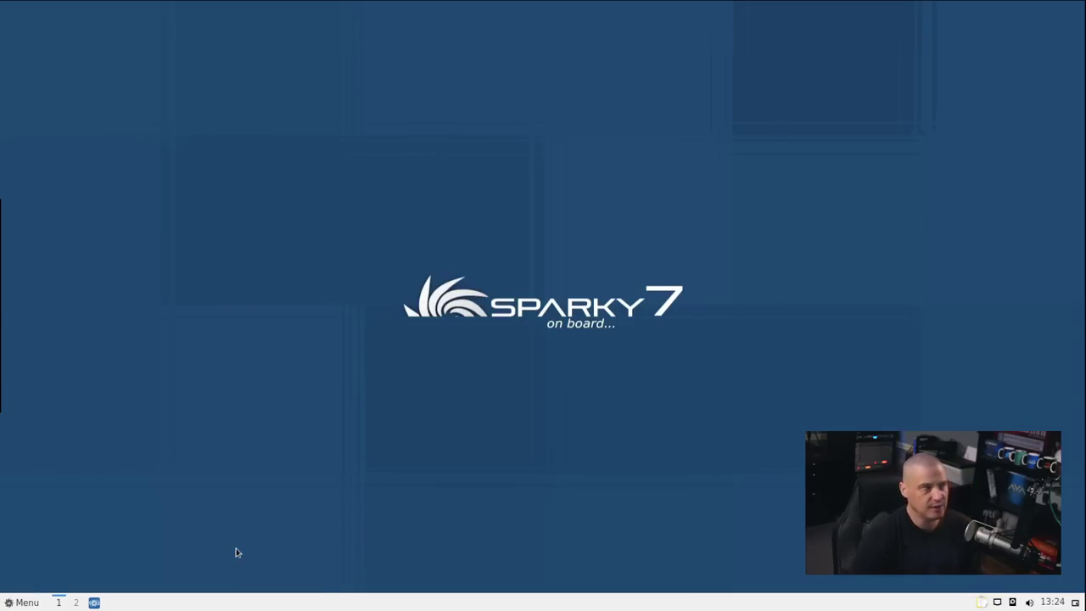
pyautogui.click(547, 105)
pyautogui.click(565, 138)
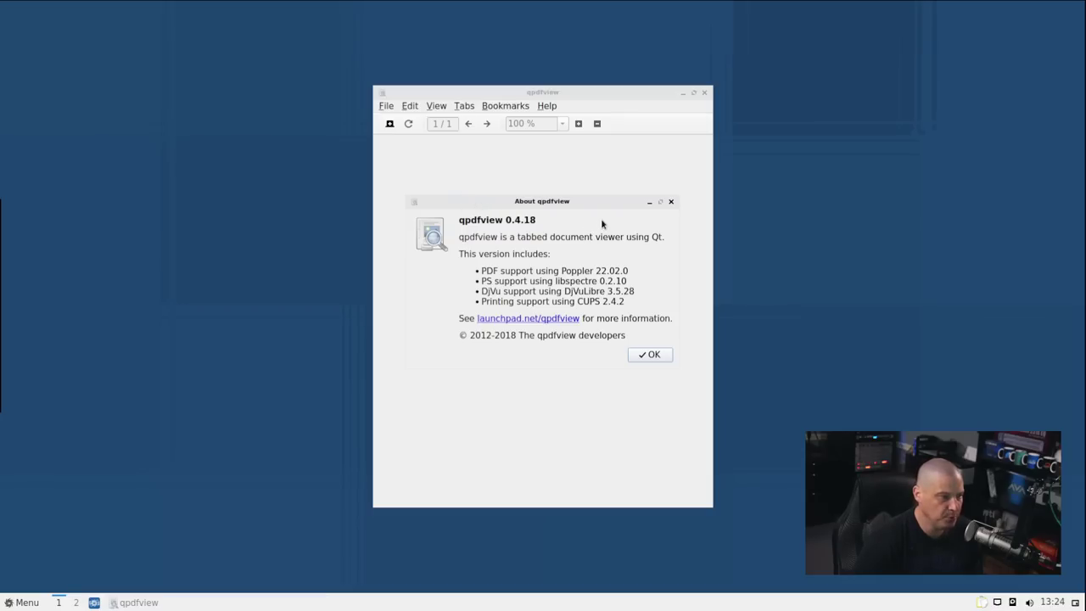
pyautogui.click(670, 202)
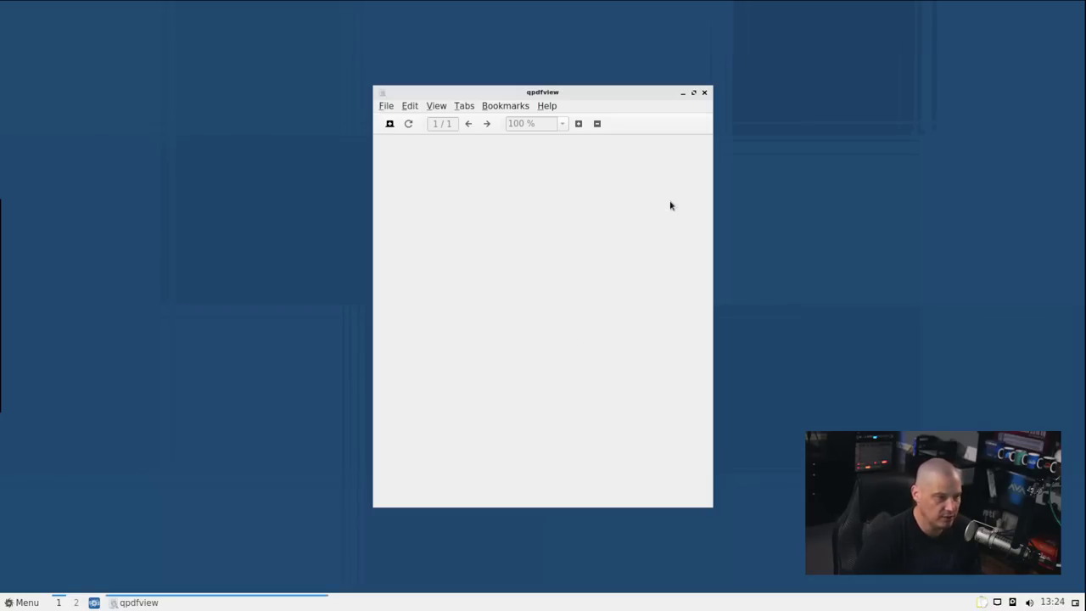
pyautogui.click(705, 93)
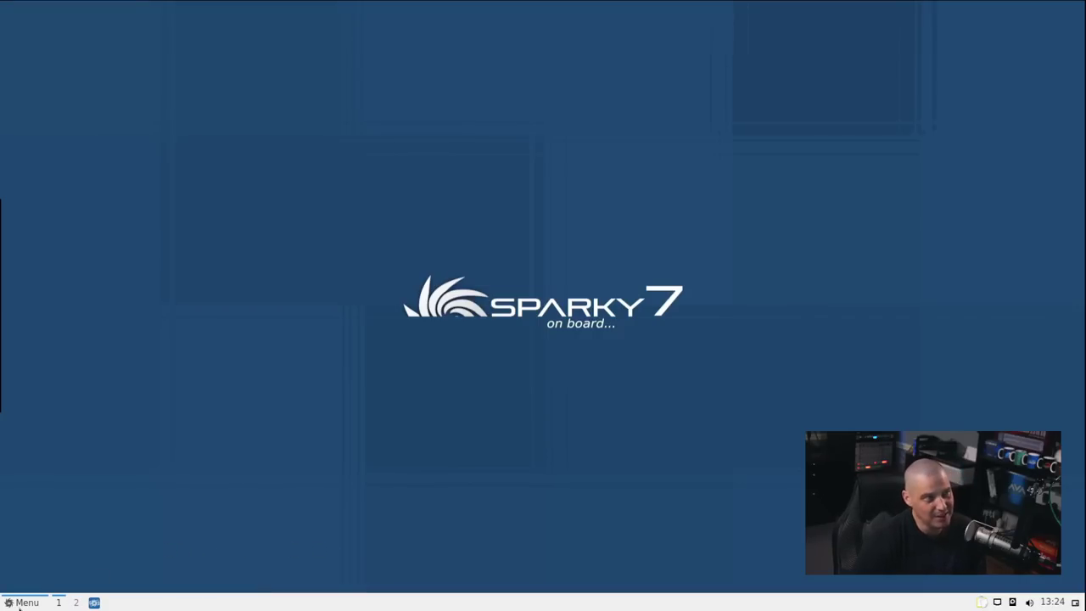
# Launch Hypnotix from Sound & Video, then close it
pyautogui.click(18, 604)
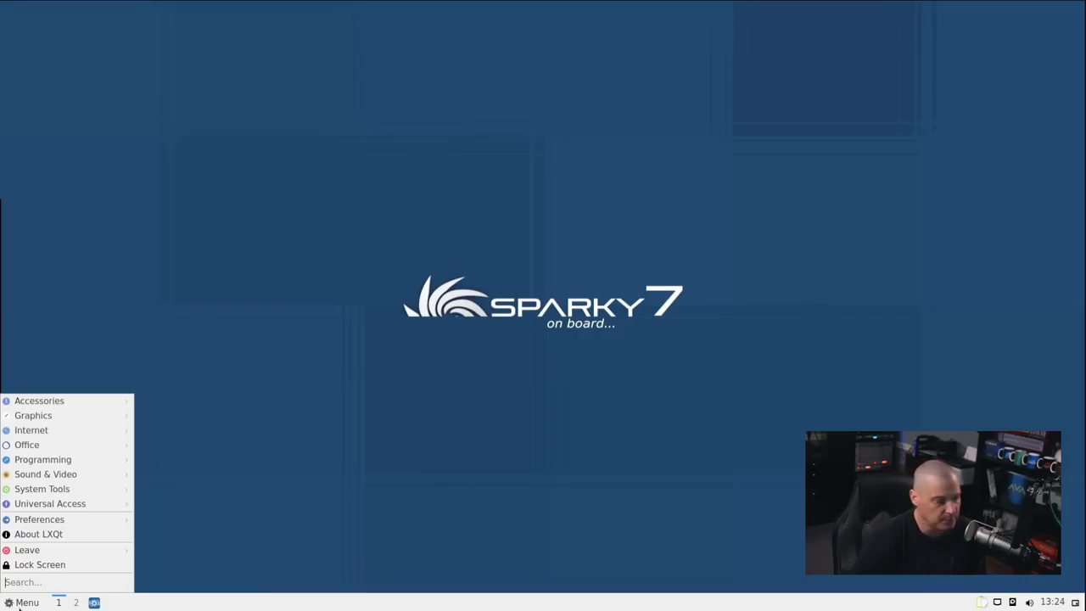
pyautogui.moveTo(75, 522)
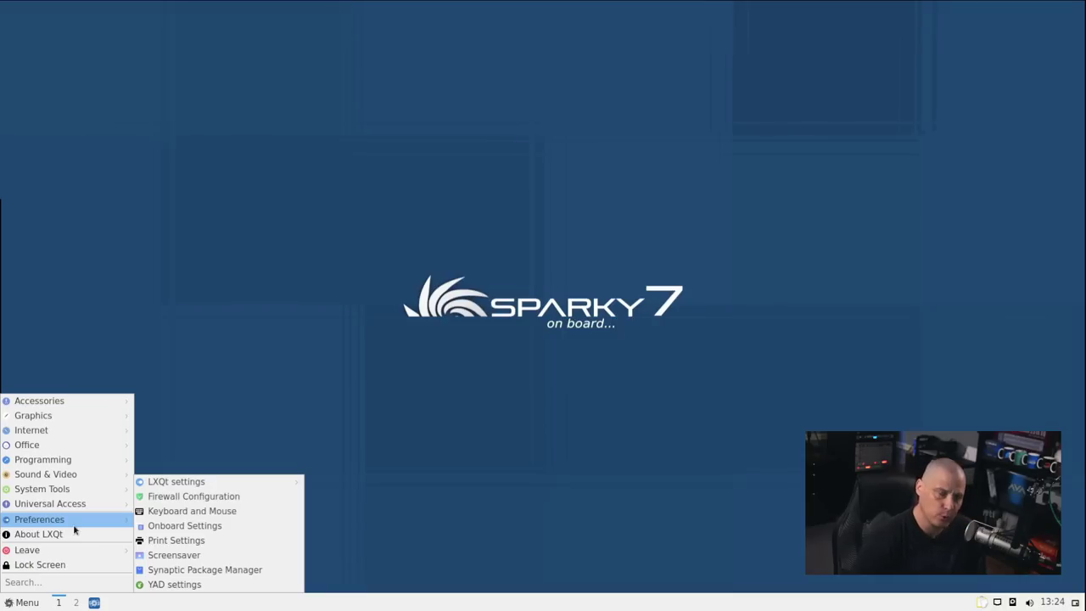
pyautogui.moveTo(96, 477)
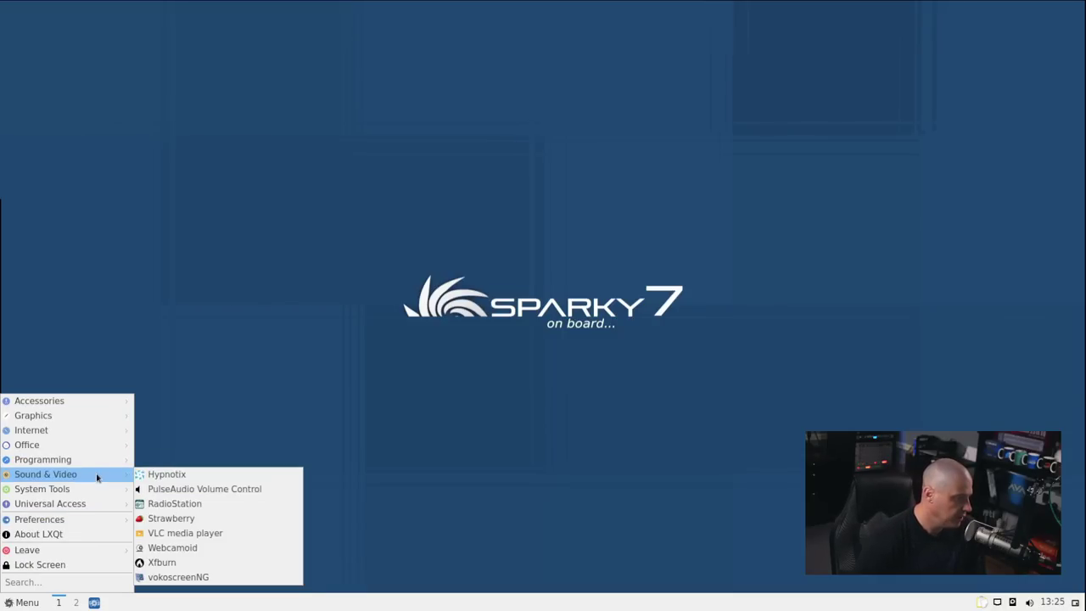
pyautogui.click(283, 477)
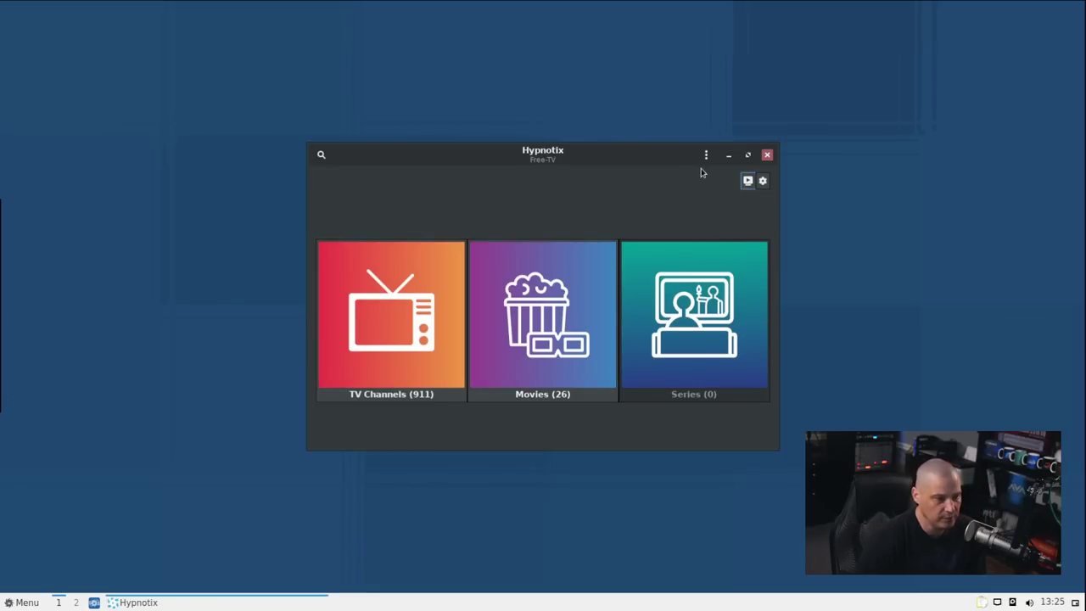
pyautogui.click(767, 155)
# Launch the Strawberry music player from Sound & Video, then close it
pyautogui.click(24, 604)
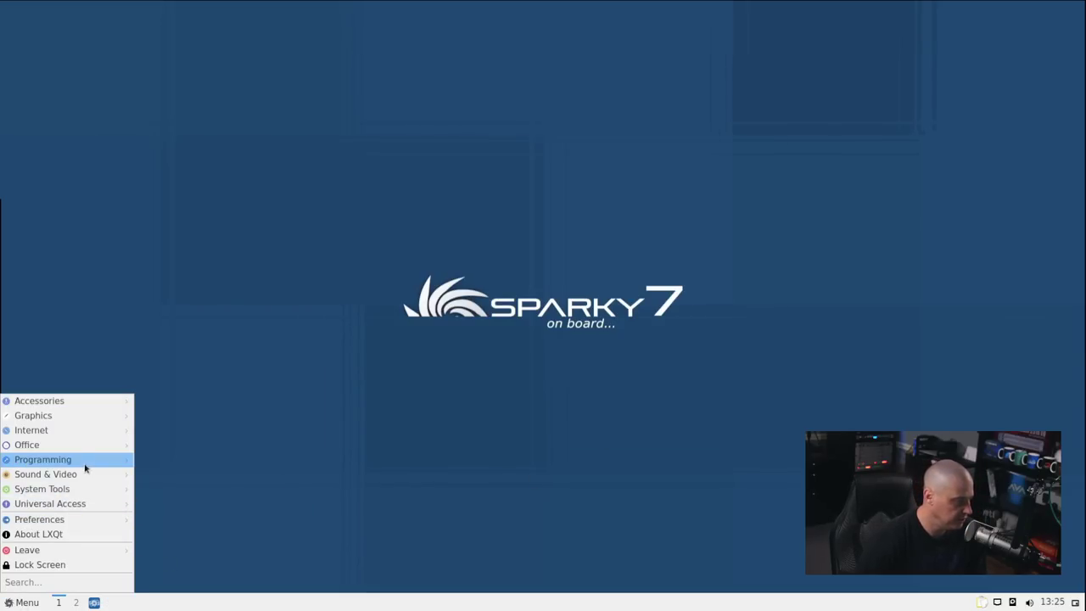
pyautogui.moveTo(85, 473)
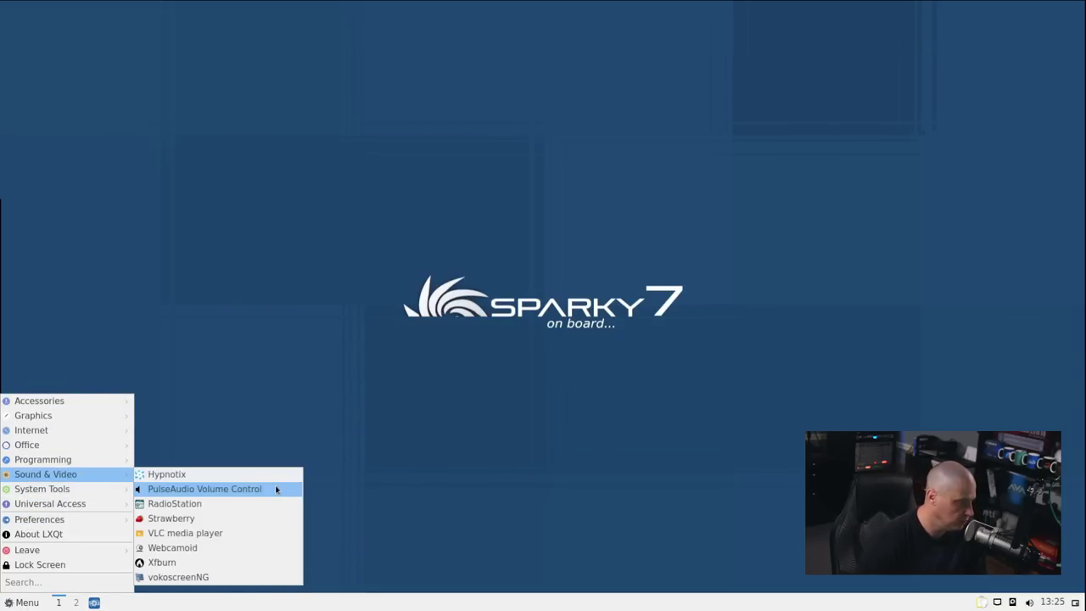
pyautogui.click(247, 520)
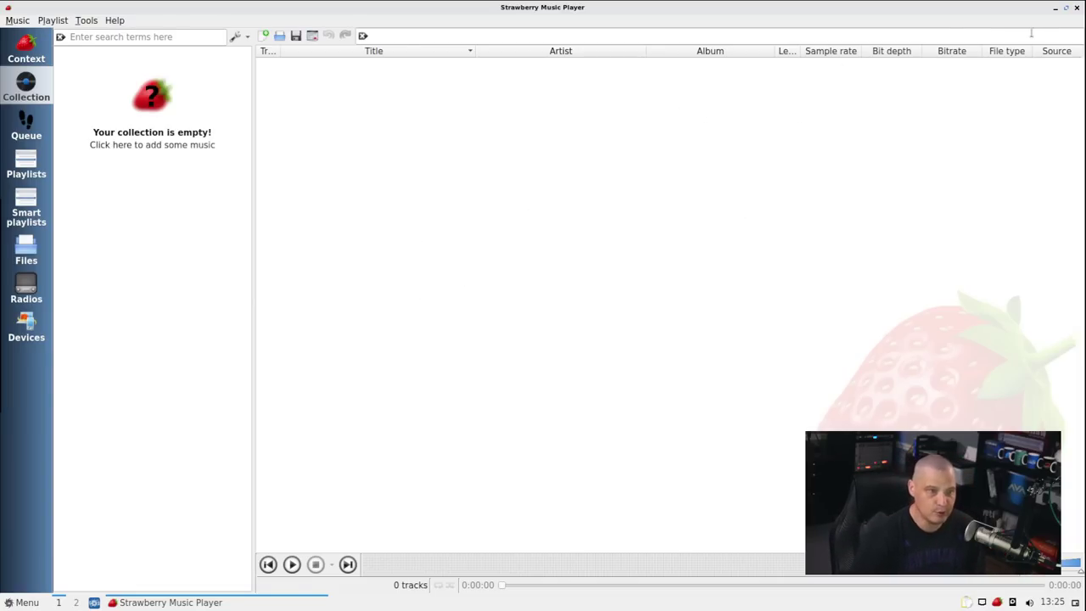
pyautogui.click(1077, 9)
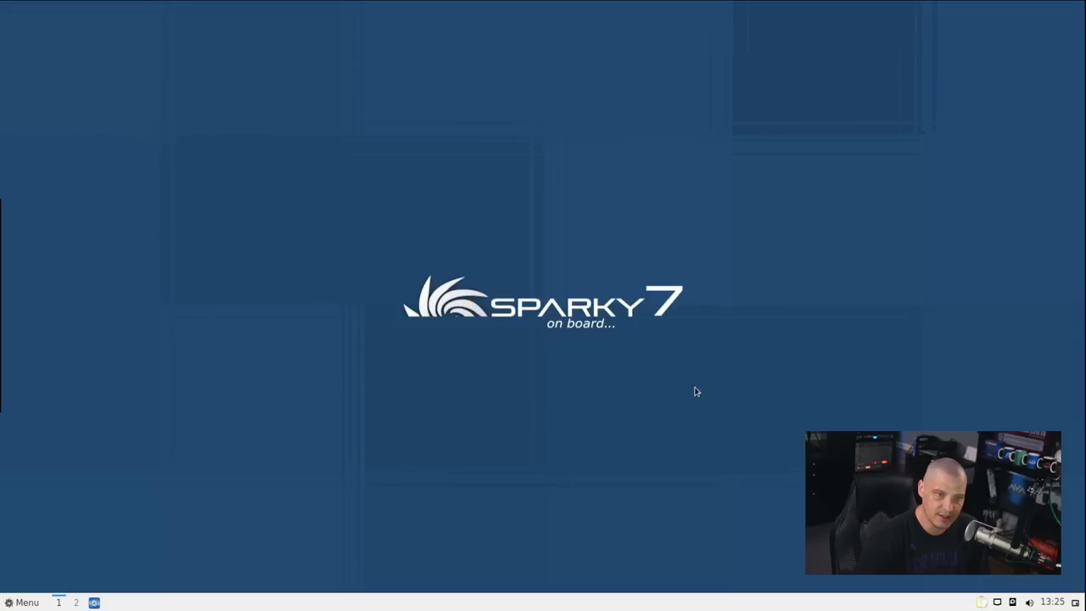
# Launch VLC, accept its privacy policy, and view its version in Help > About
pyautogui.click(22, 601)
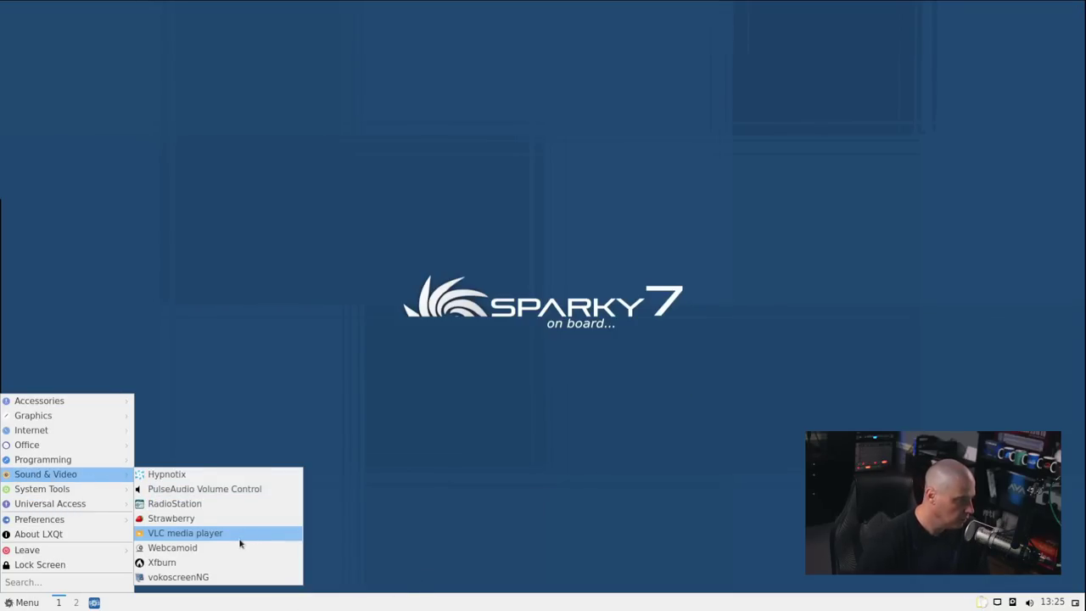
pyautogui.click(239, 539)
pyautogui.click(652, 396)
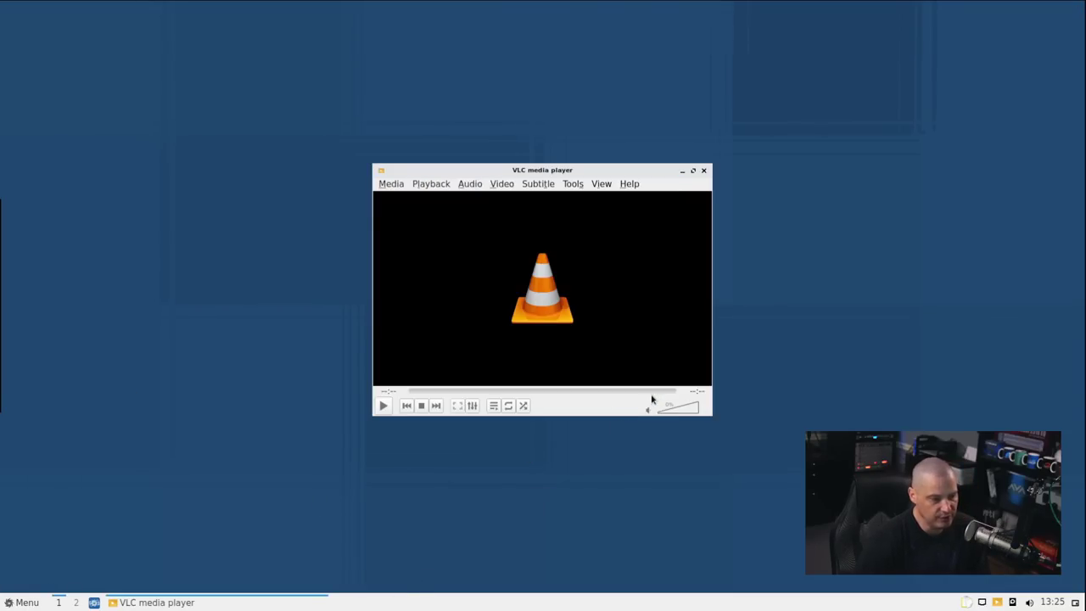
pyautogui.click(629, 183)
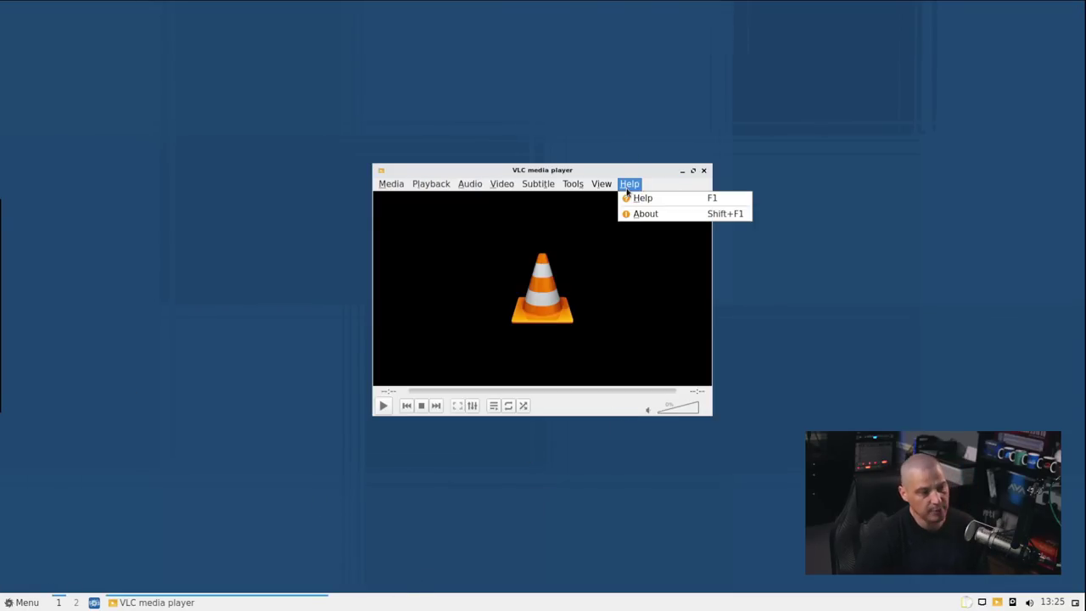
pyautogui.click(661, 218)
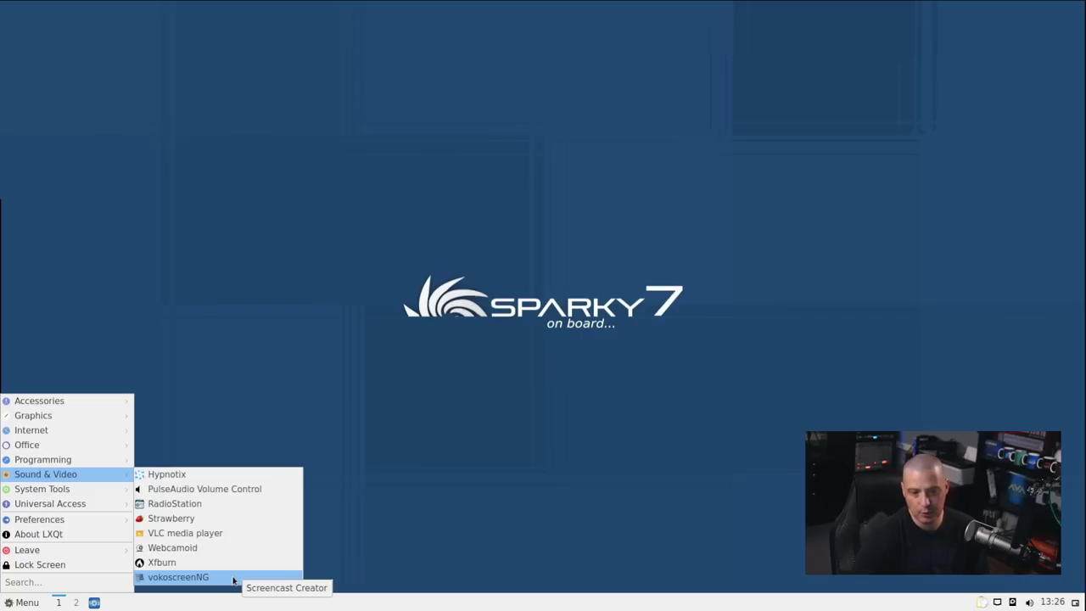
# Launch GDebi Package Installer from System Tools and dismiss its download-failed error
pyautogui.moveTo(80, 490)
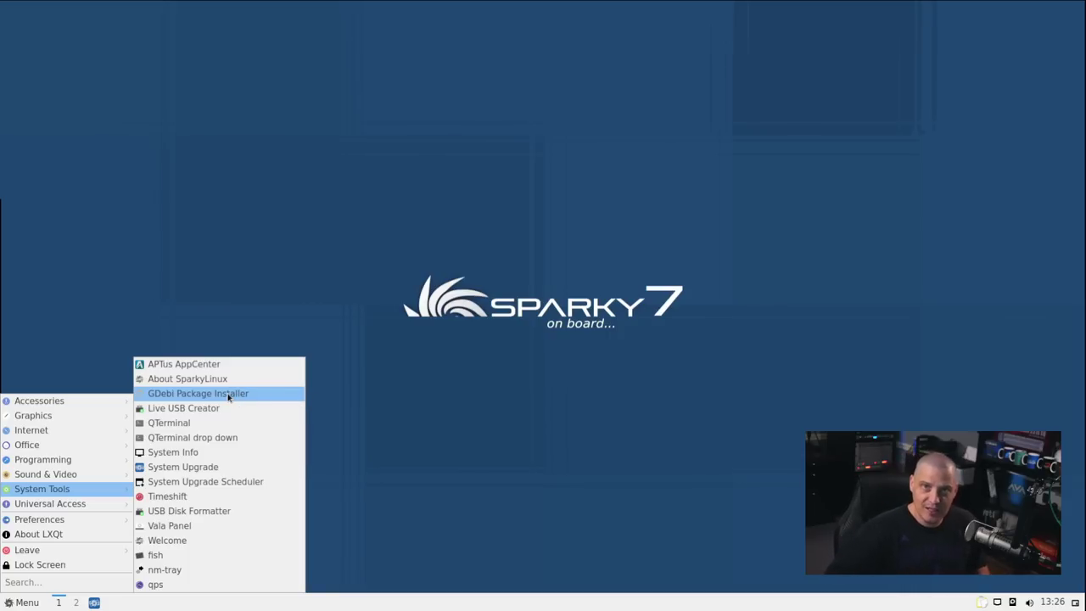
pyautogui.click(228, 395)
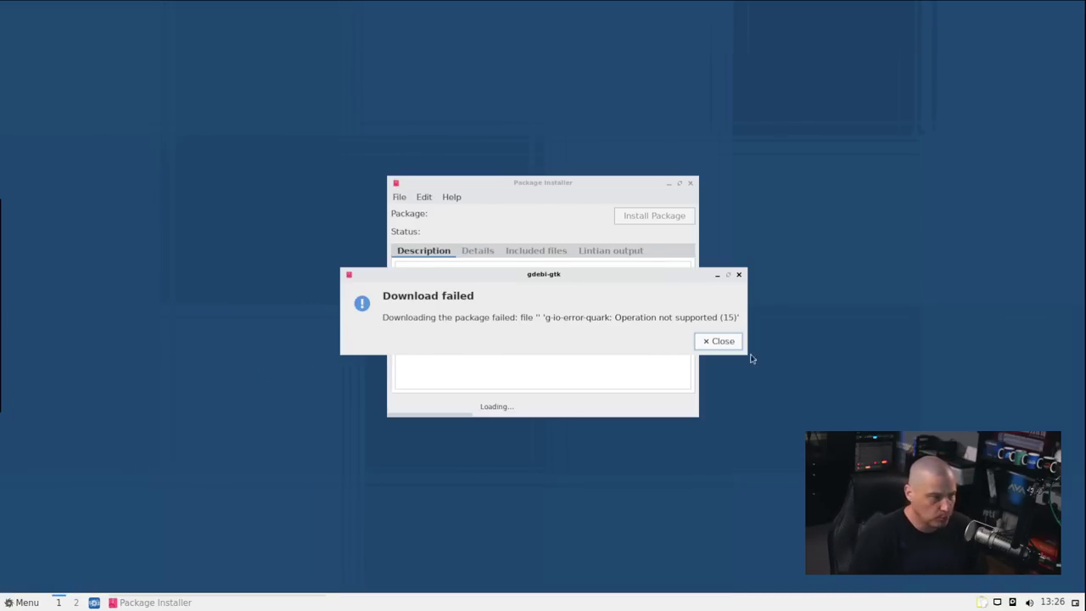
pyautogui.click(718, 341)
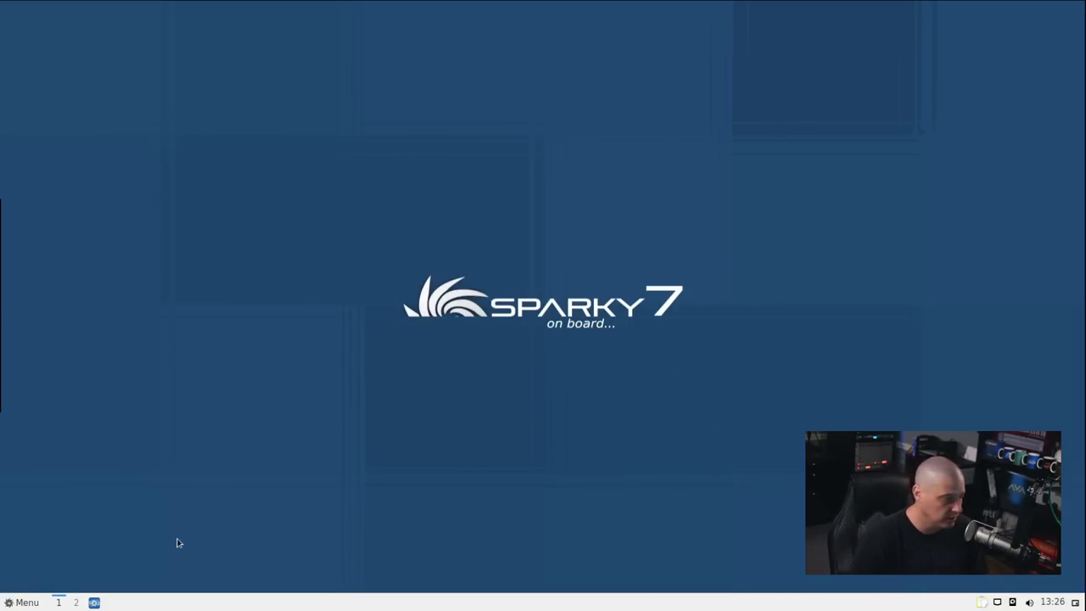
# Relaunch GDebi, close the repeated download error, and return to the System Tools menu
pyautogui.click(23, 602)
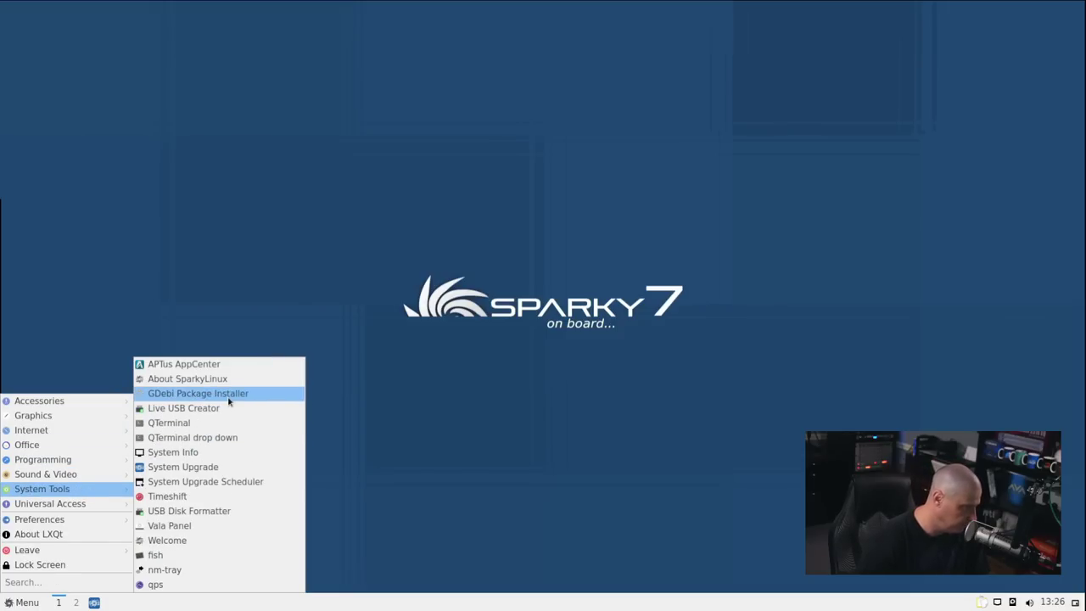
pyautogui.click(197, 394)
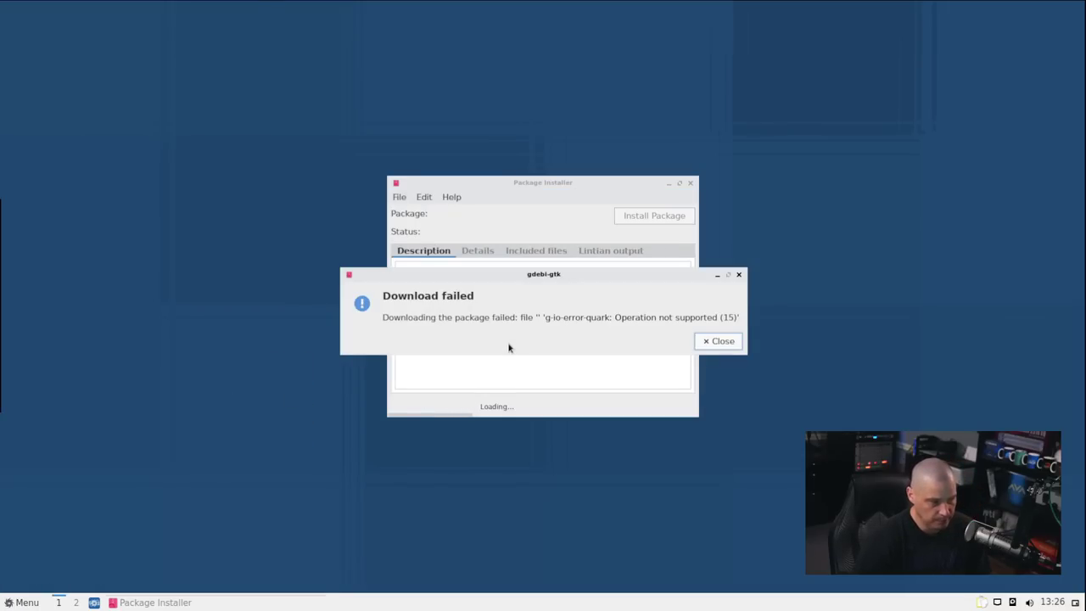
pyautogui.click(718, 341)
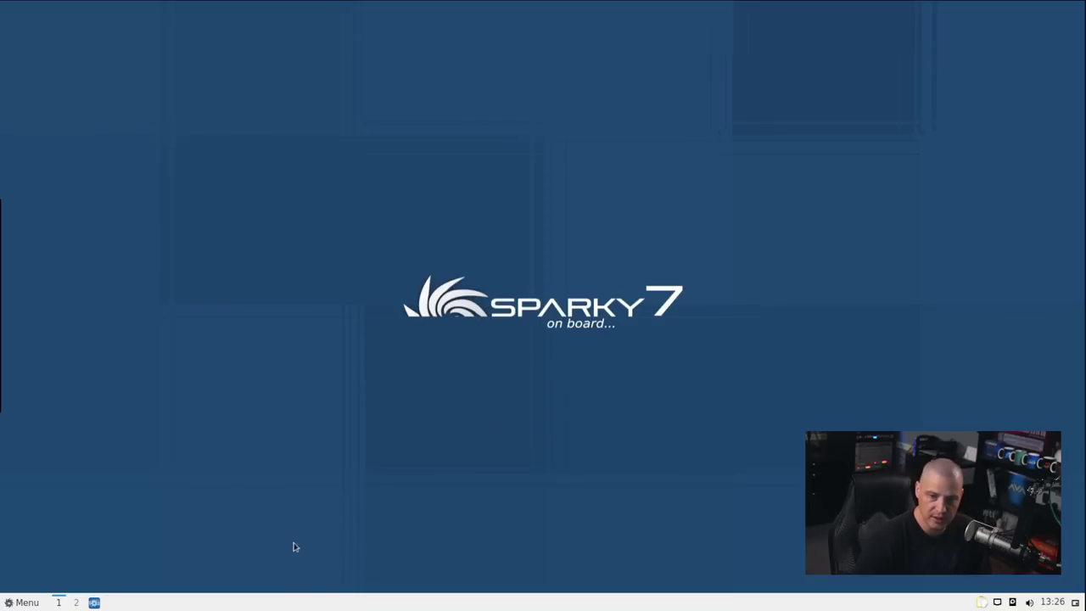
pyautogui.click(21, 602)
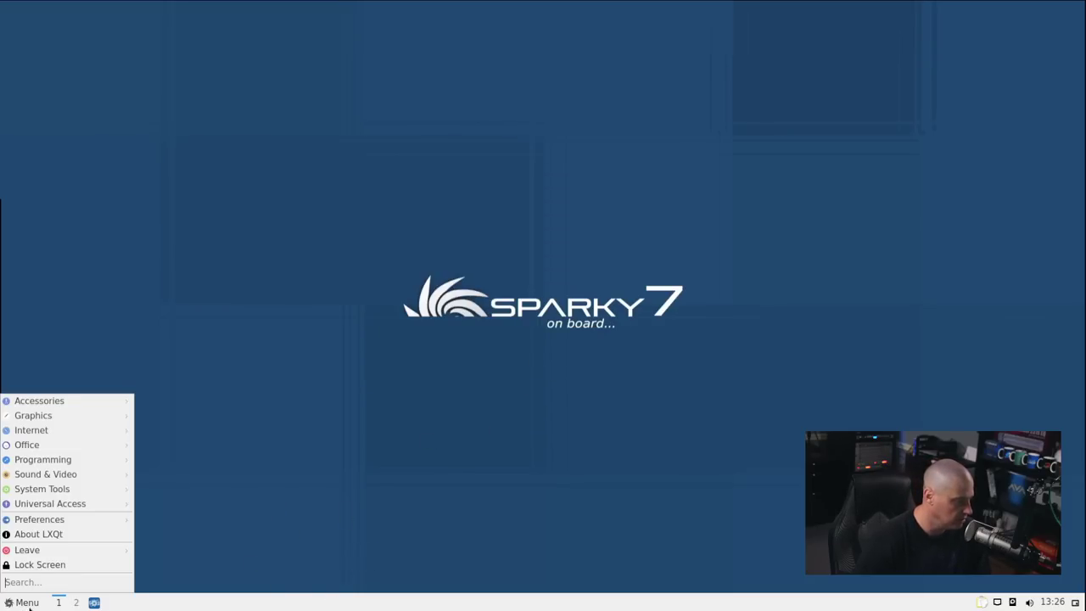
pyautogui.moveTo(107, 489)
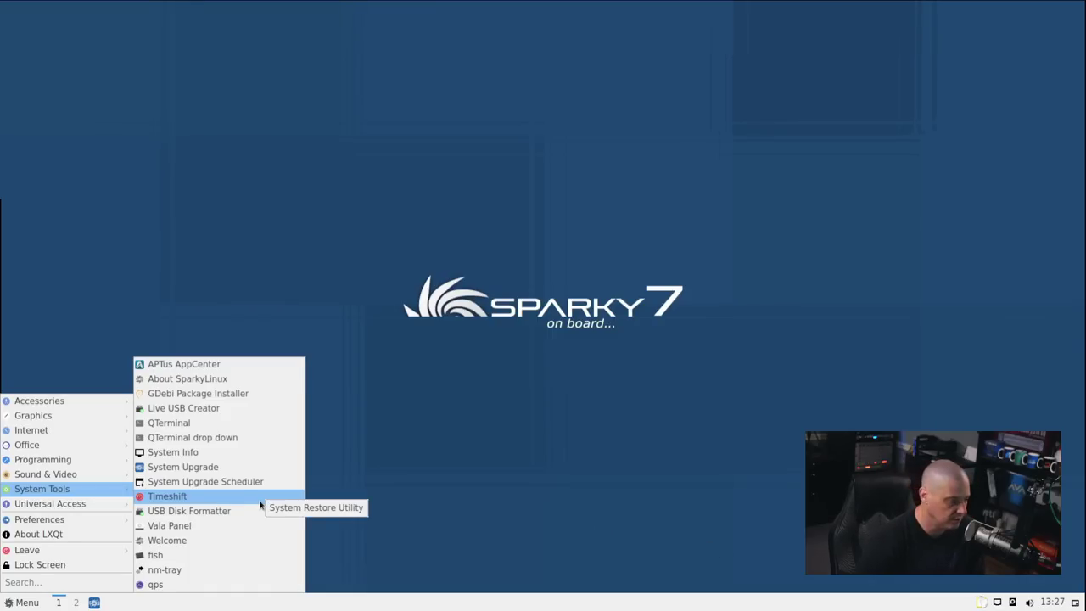
# In Desktop Preferences' Background settings, choose /opt/artwork/sparky-nature1.jpg lake photo as wallpaper
pyautogui.rightClick(335, 190)
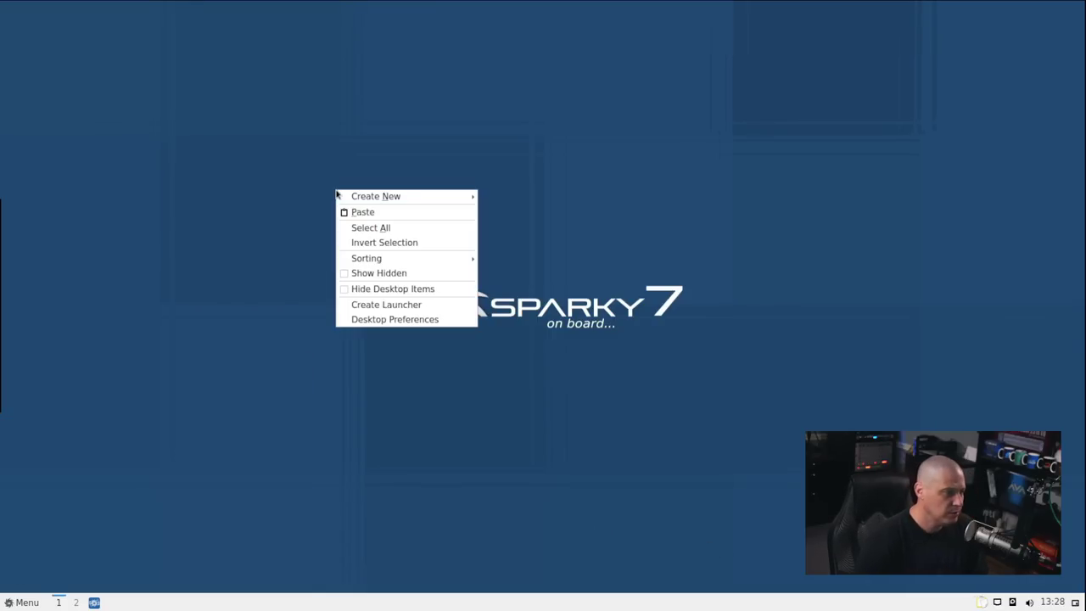
pyautogui.click(413, 319)
pyautogui.click(465, 168)
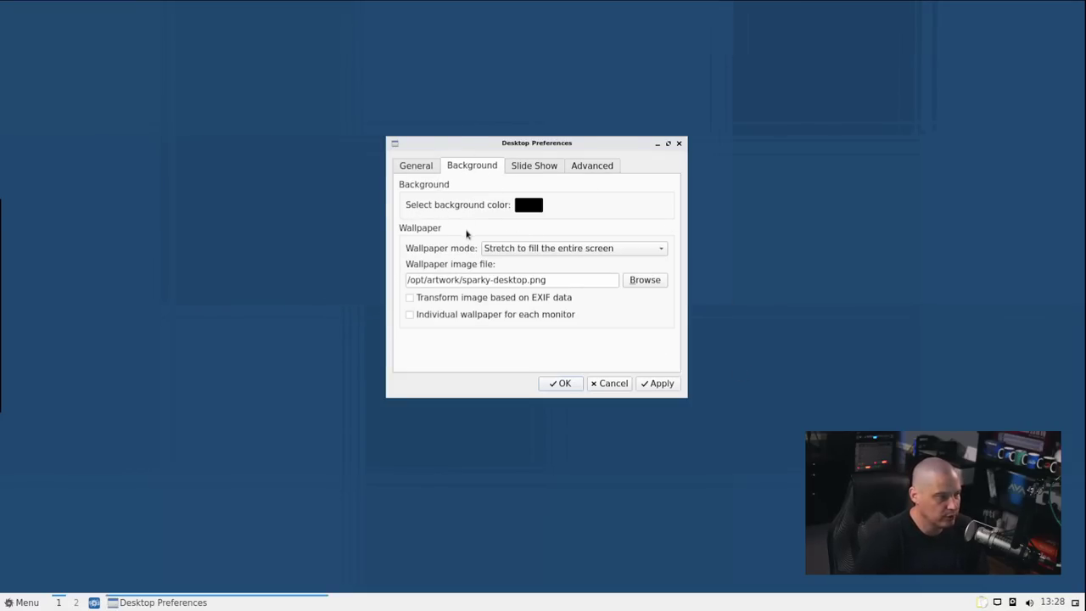
pyautogui.click(643, 287)
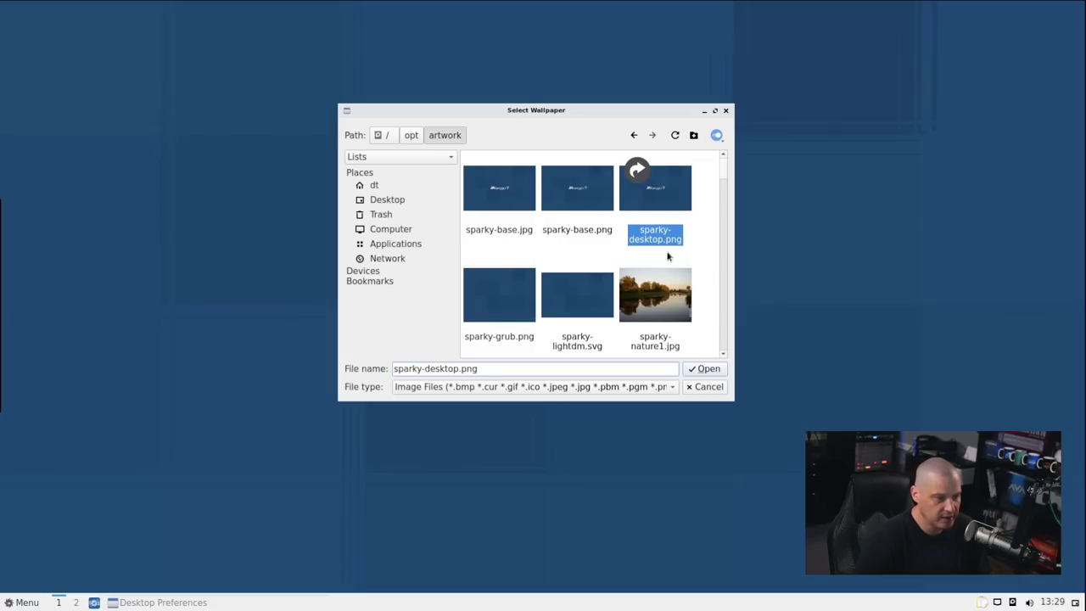
pyautogui.scroll(-10, 677, 246)
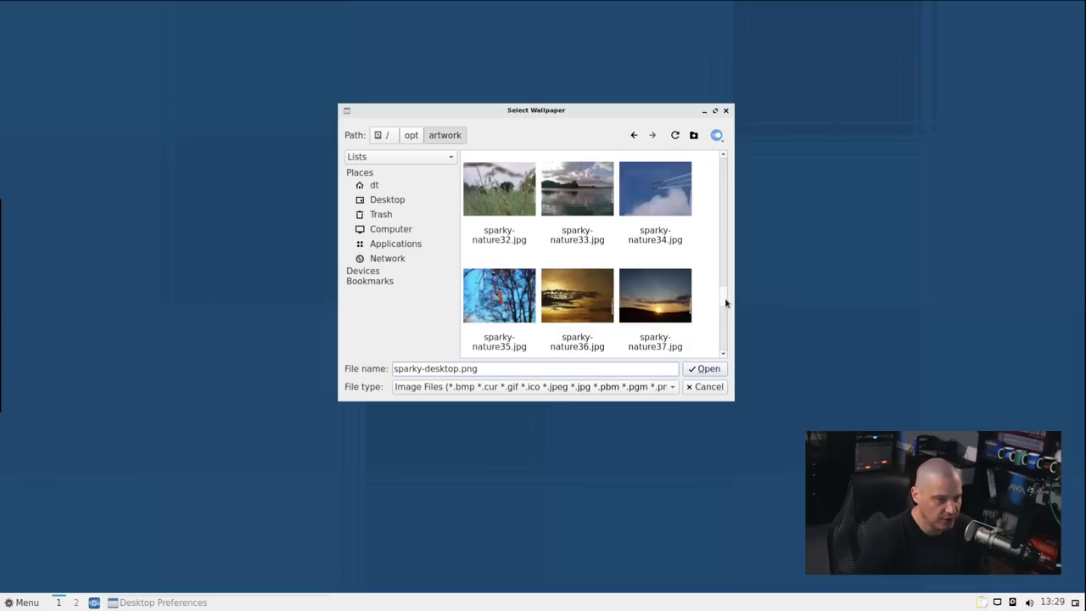
pyautogui.moveTo(724, 297); pyautogui.dragTo(731, 173)
pyautogui.click(654, 217)
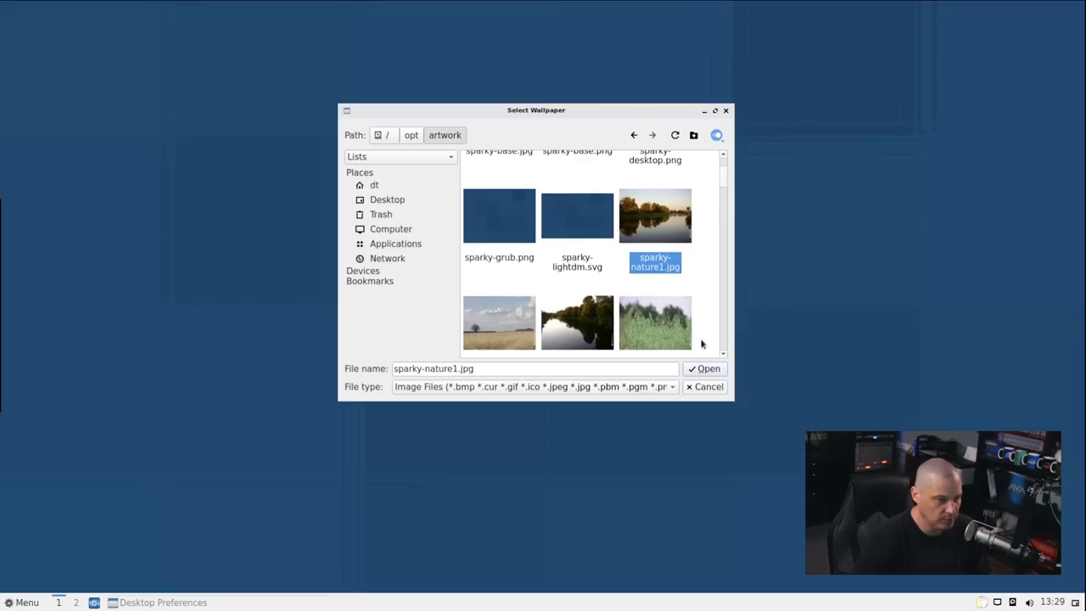
pyautogui.click(704, 368)
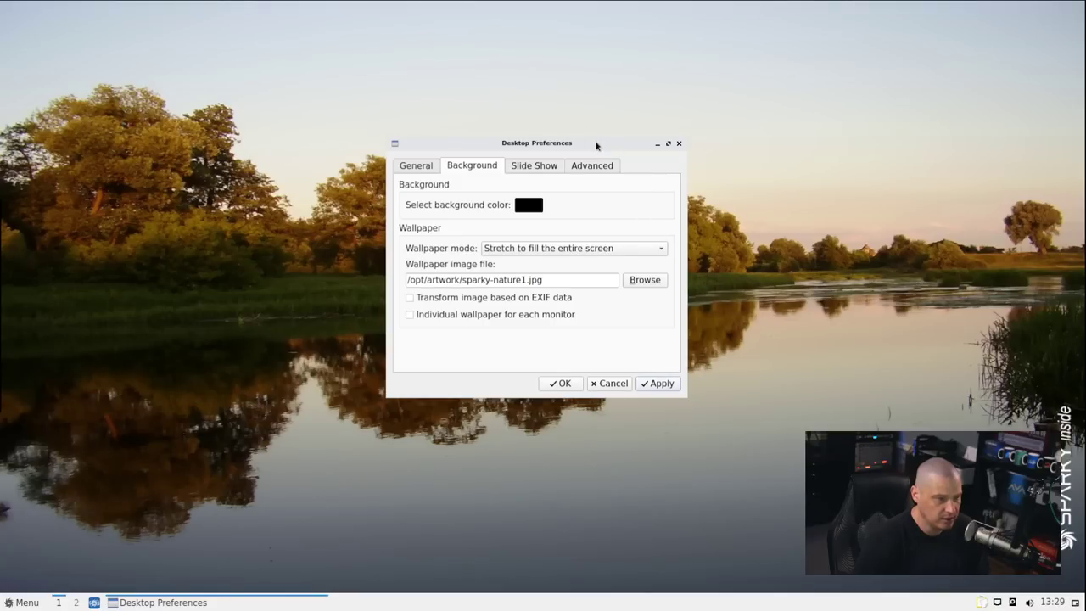
# Apply the sparky-nature11.jpg moon photo as the desktop wallpaper
pyautogui.moveTo(596, 146); pyautogui.dragTo(350, 58)
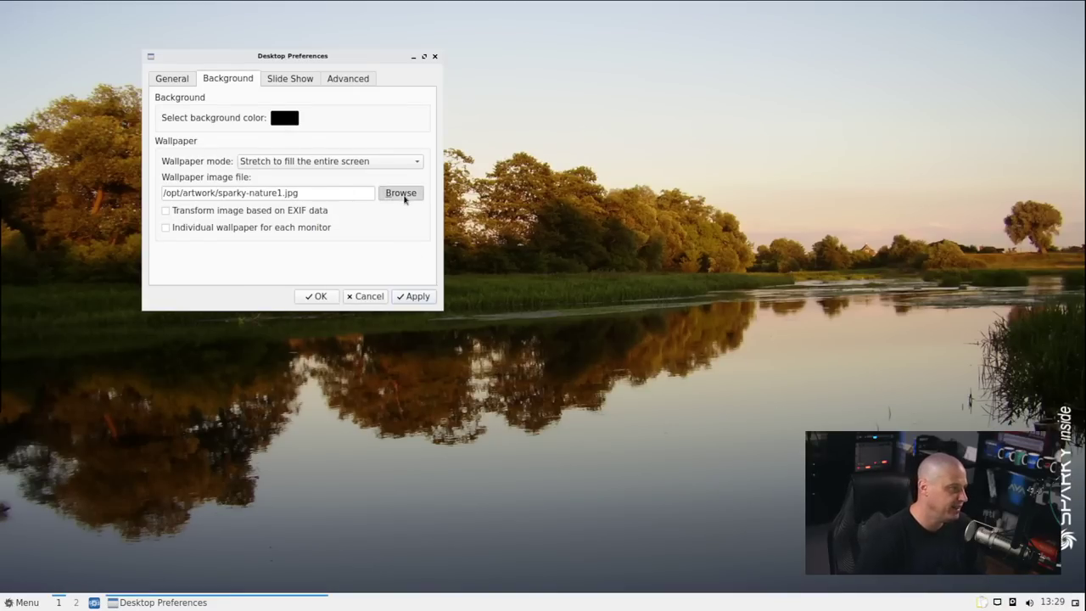
pyautogui.click(386, 193)
pyautogui.scroll(-5, 401, 193)
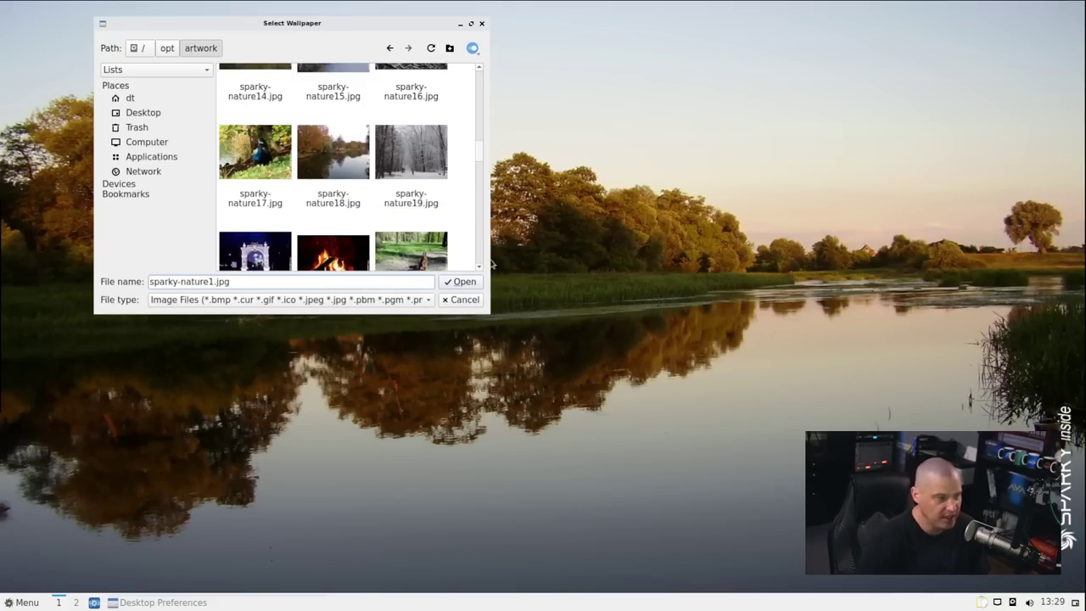
pyautogui.scroll(-6, 388, 182)
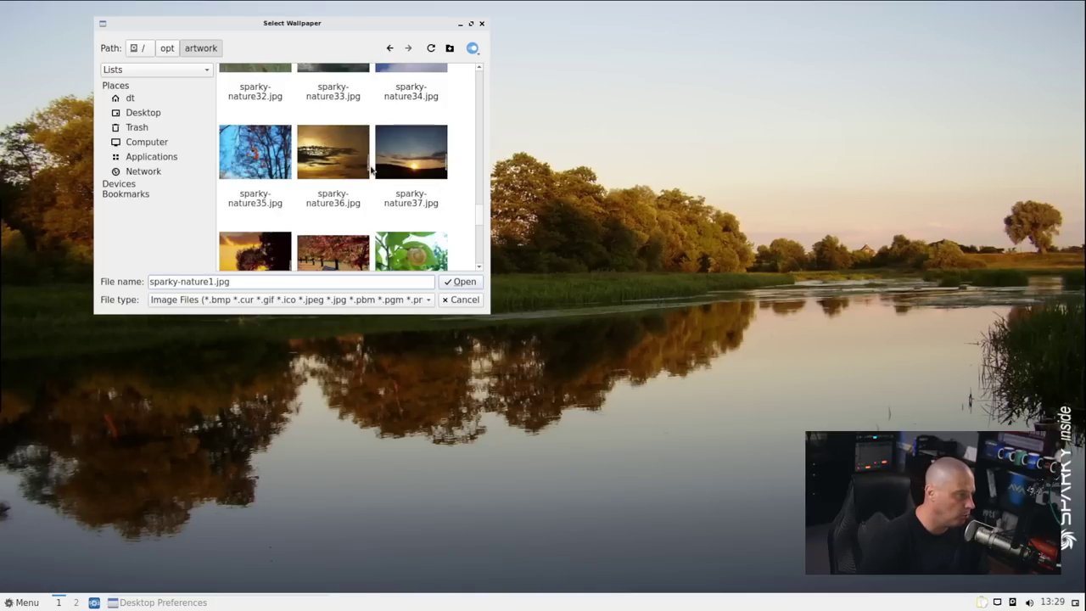
pyautogui.scroll(-4, 371, 171)
pyautogui.scroll(3, 371, 170)
pyautogui.scroll(9, 370, 170)
pyautogui.click(264, 209)
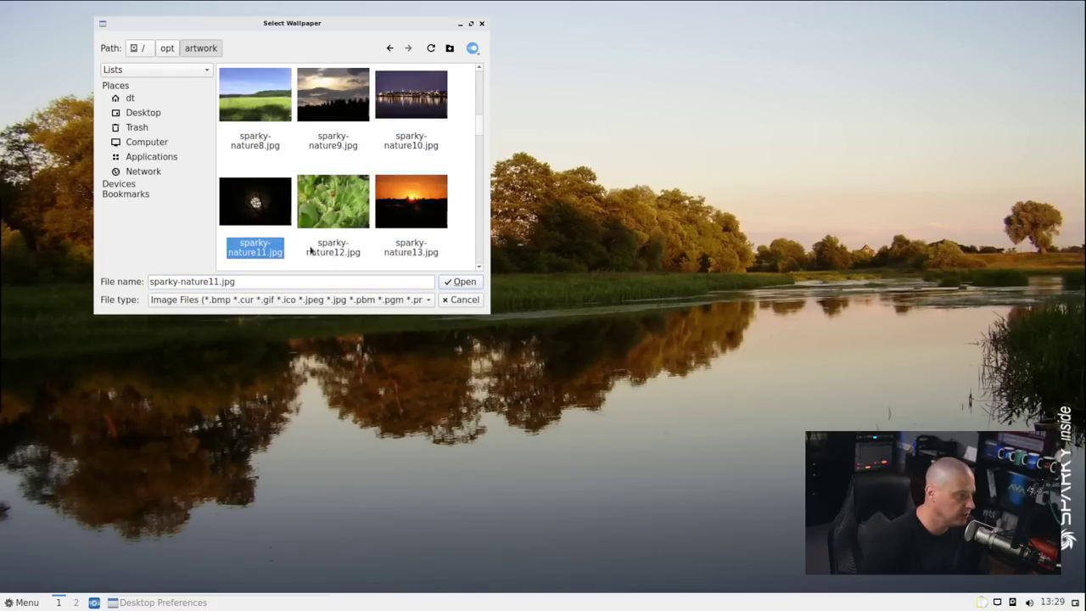
pyautogui.click(461, 284)
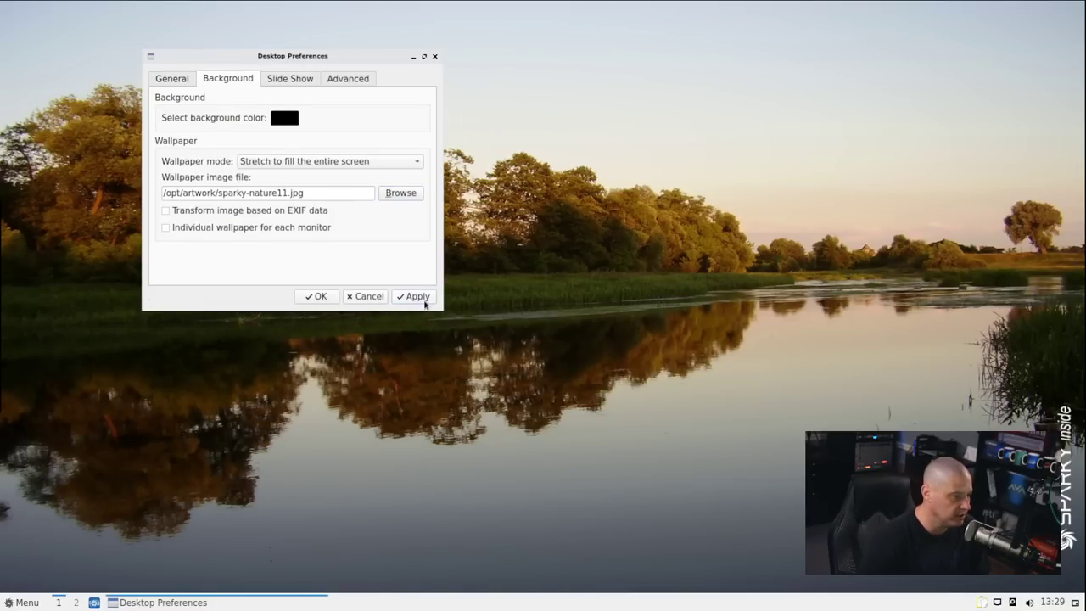
pyautogui.click(425, 304)
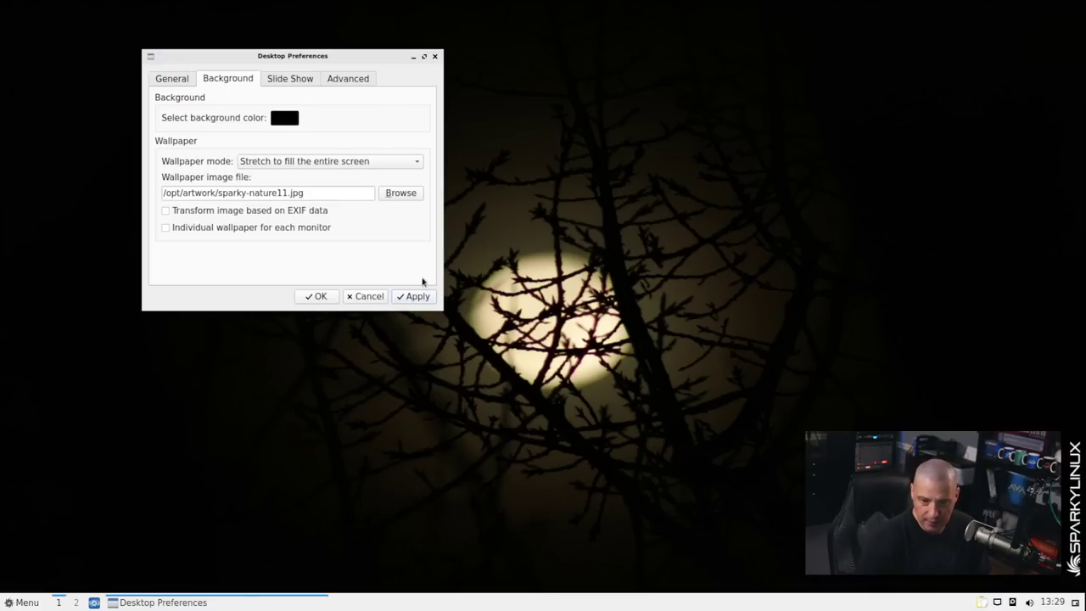
# Apply the sparky-nature10.jpg night city photo as the wallpaper
pyautogui.click(412, 194)
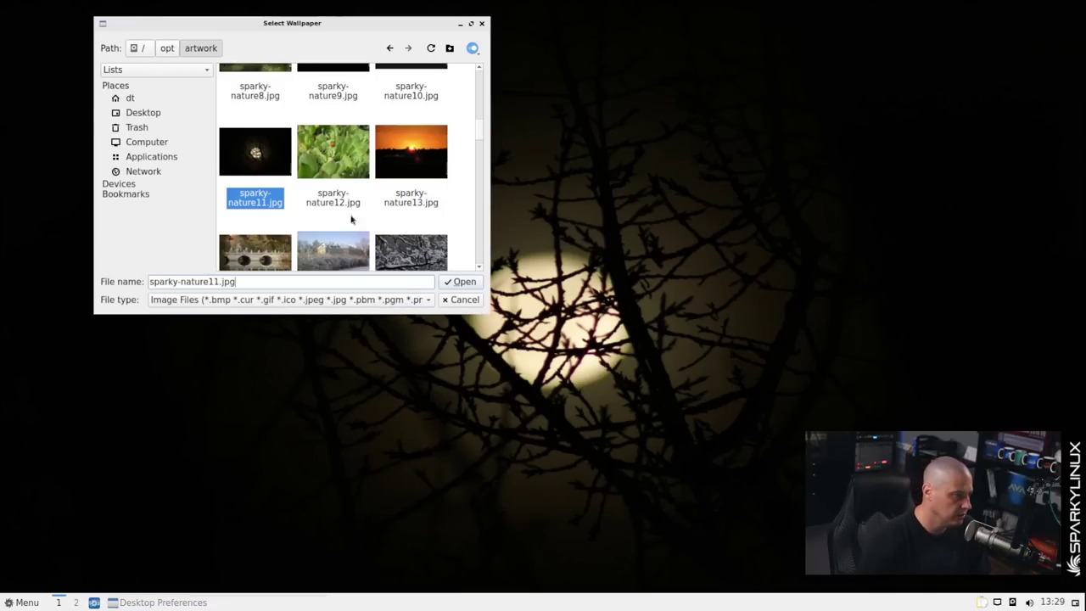
pyautogui.scroll(5, 410, 218)
pyautogui.scroll(-3, 410, 218)
pyautogui.scroll(2, 409, 212)
pyautogui.click(410, 212)
pyautogui.click(460, 282)
pyautogui.click(416, 297)
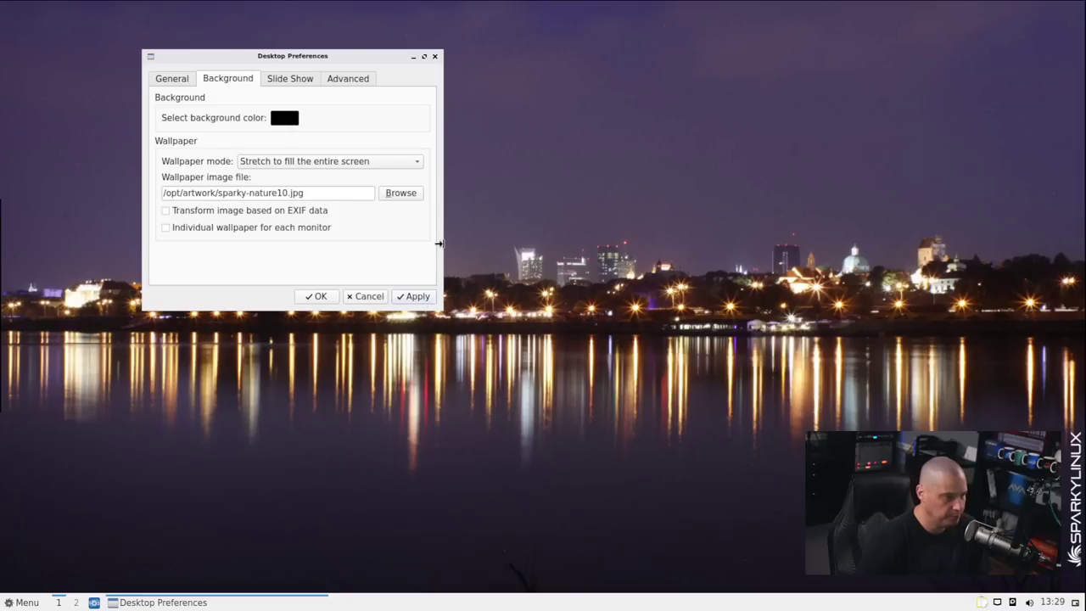
# Restore the blue sparky-desktop.png wallpaper and close Desktop Preferences
pyautogui.click(401, 194)
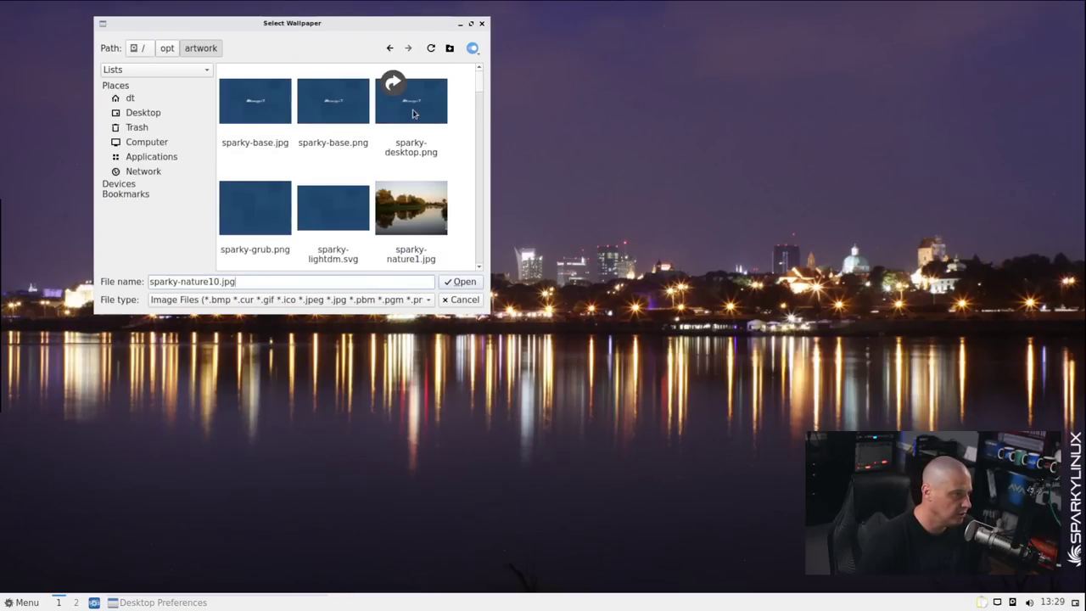
pyautogui.click(414, 111)
pyautogui.click(463, 281)
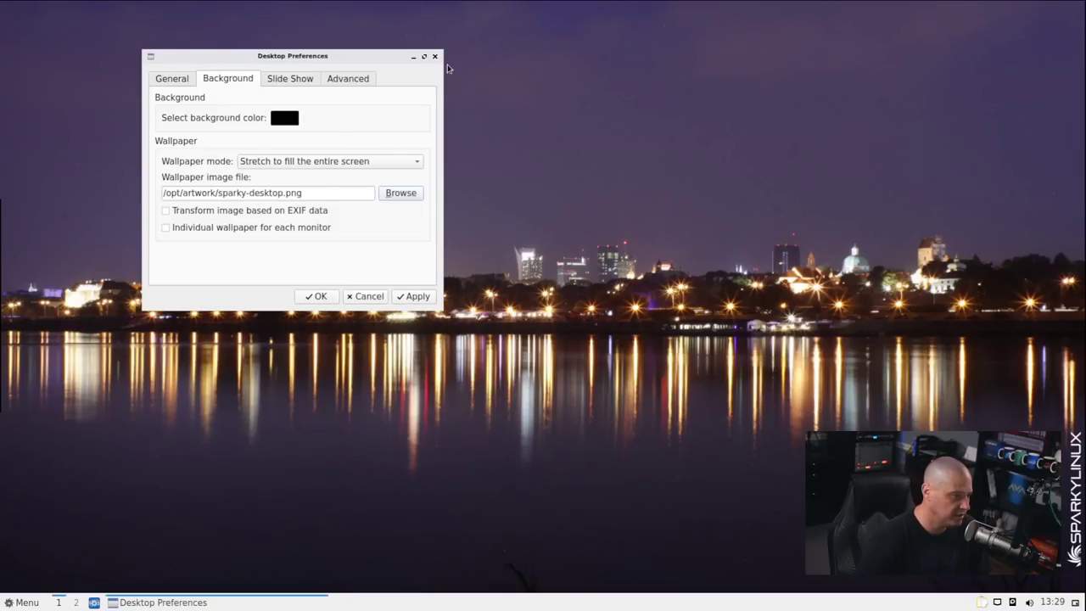
pyautogui.click(415, 296)
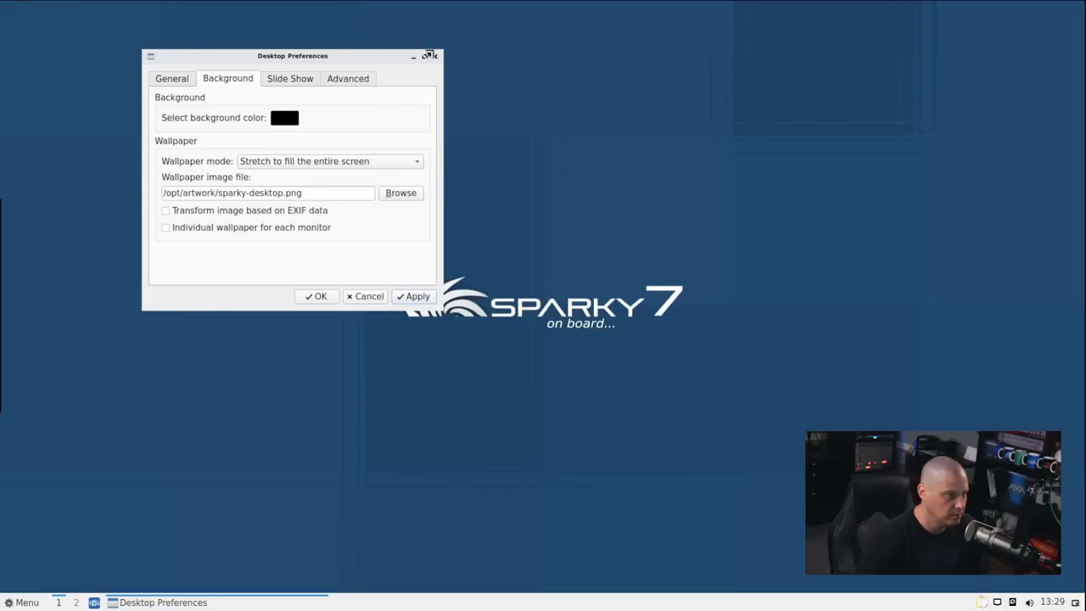
pyautogui.click(435, 57)
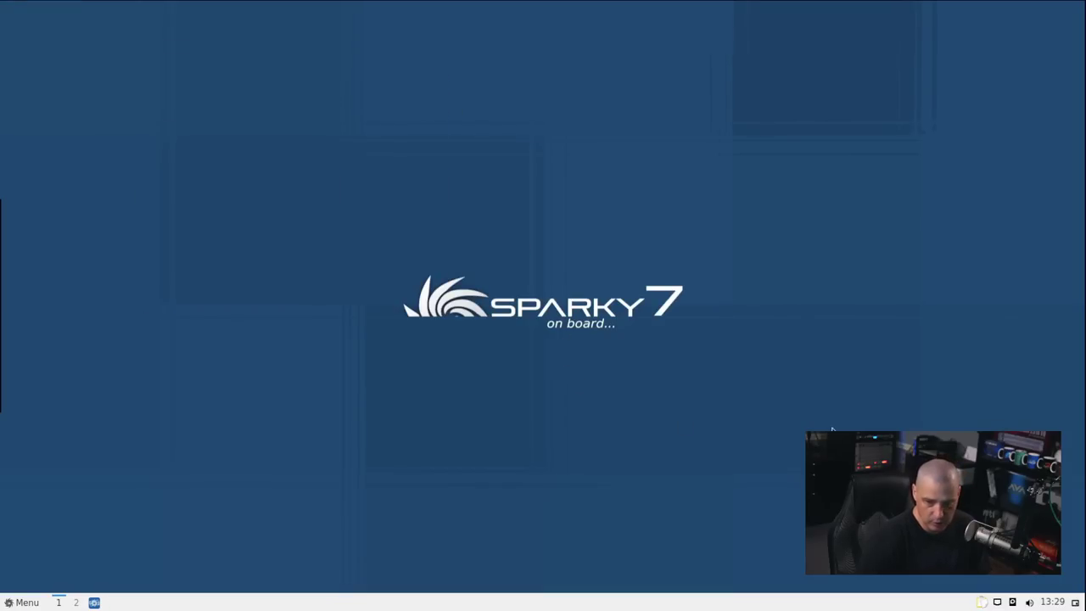